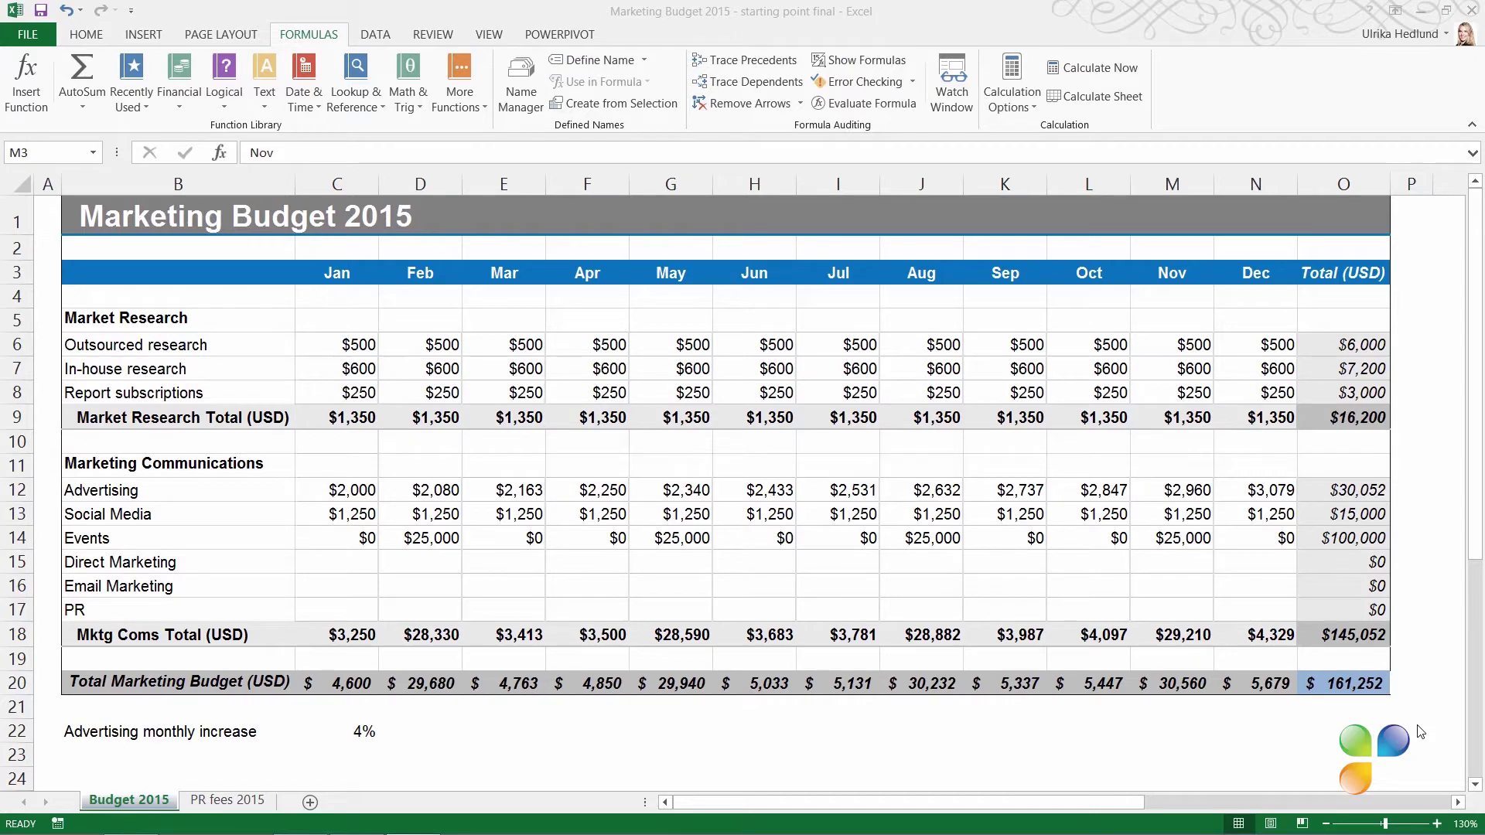
Step: Highlight every cell containing a formula on the Budget 2015 sheet with a light green fill
click(85, 37)
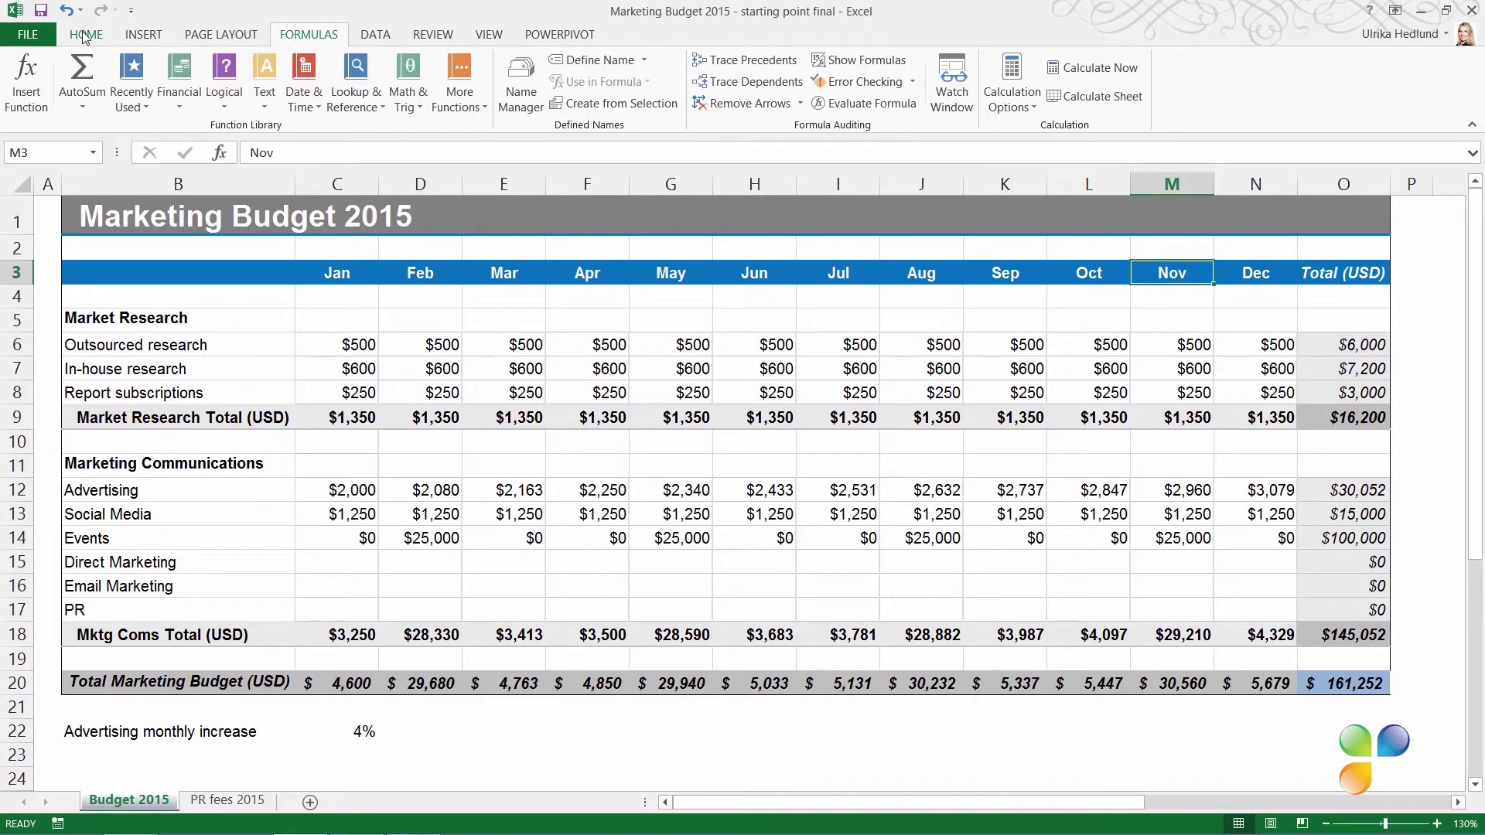
click(85, 35)
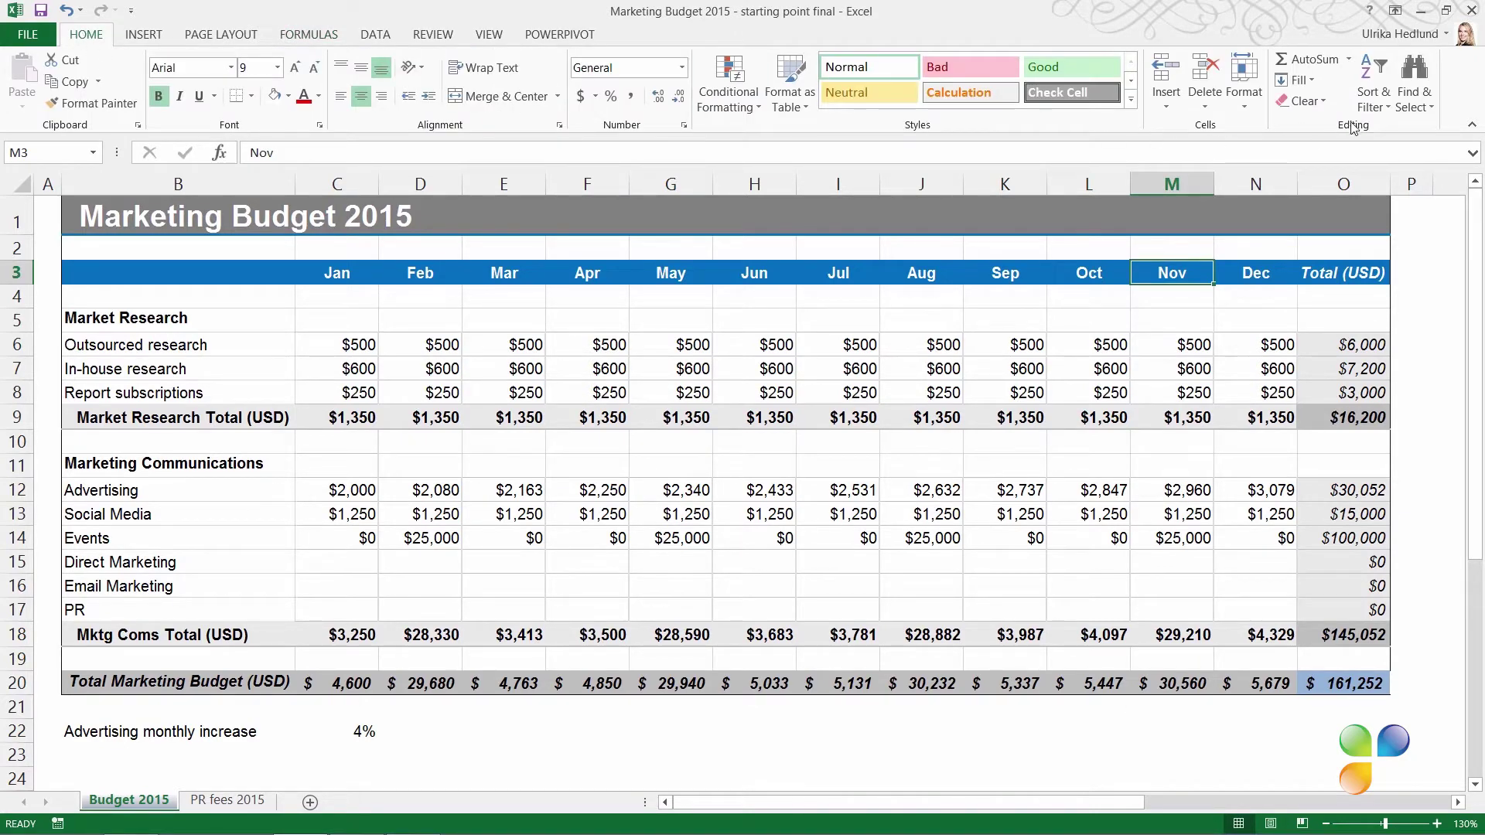
click(1431, 108)
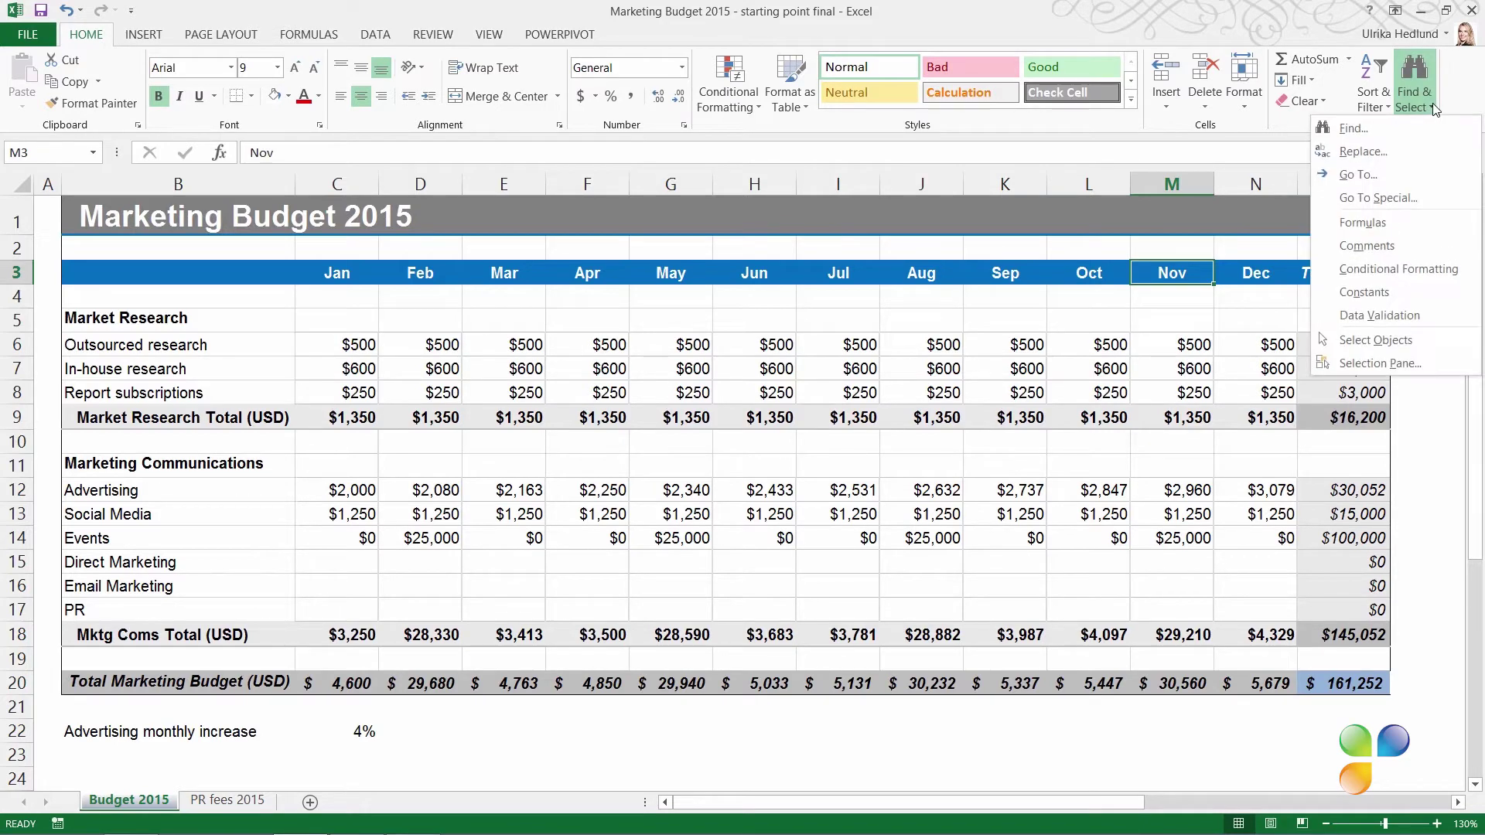
click(1404, 221)
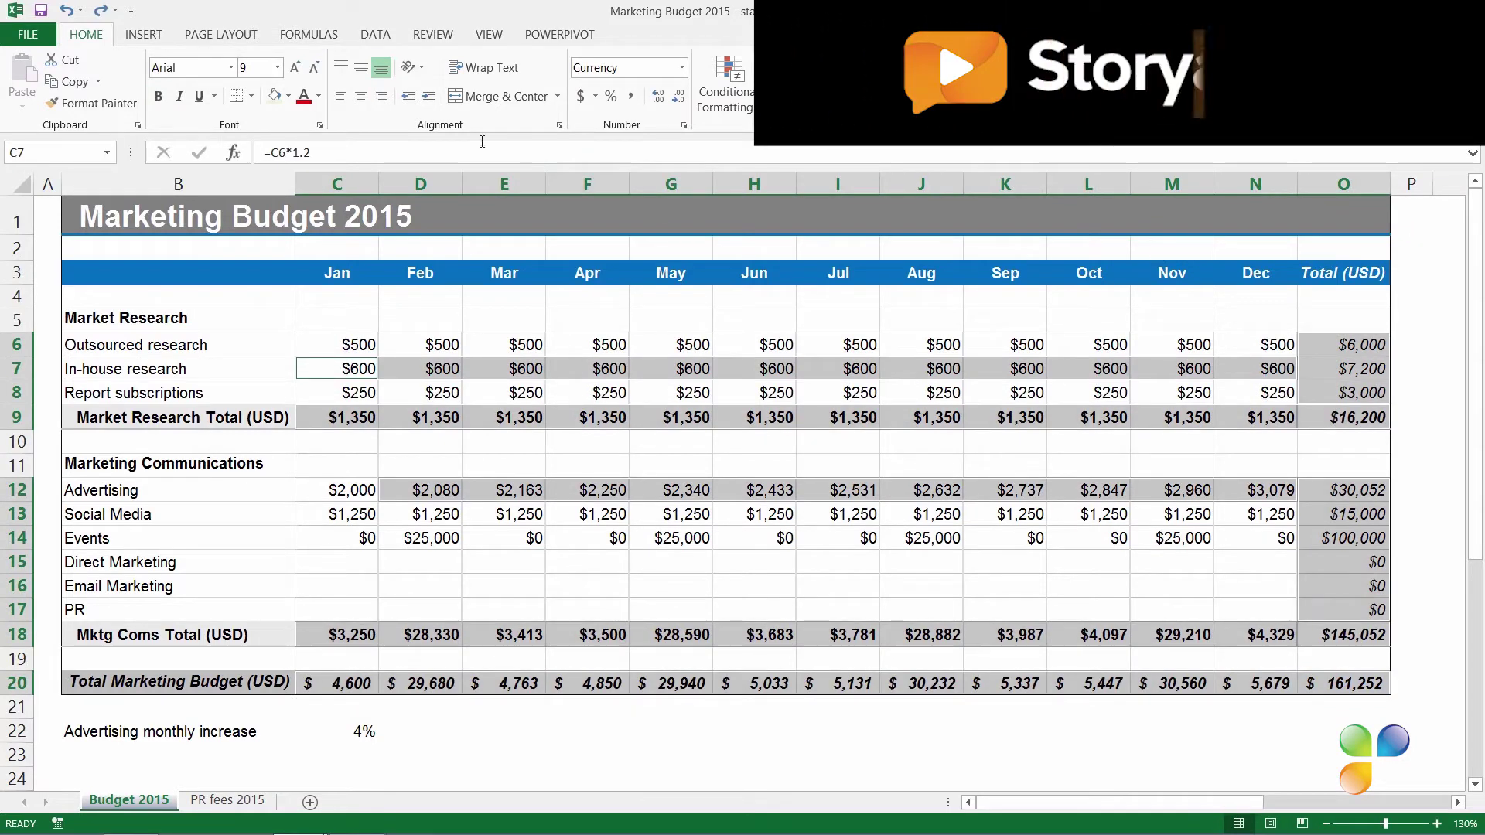
click(289, 96)
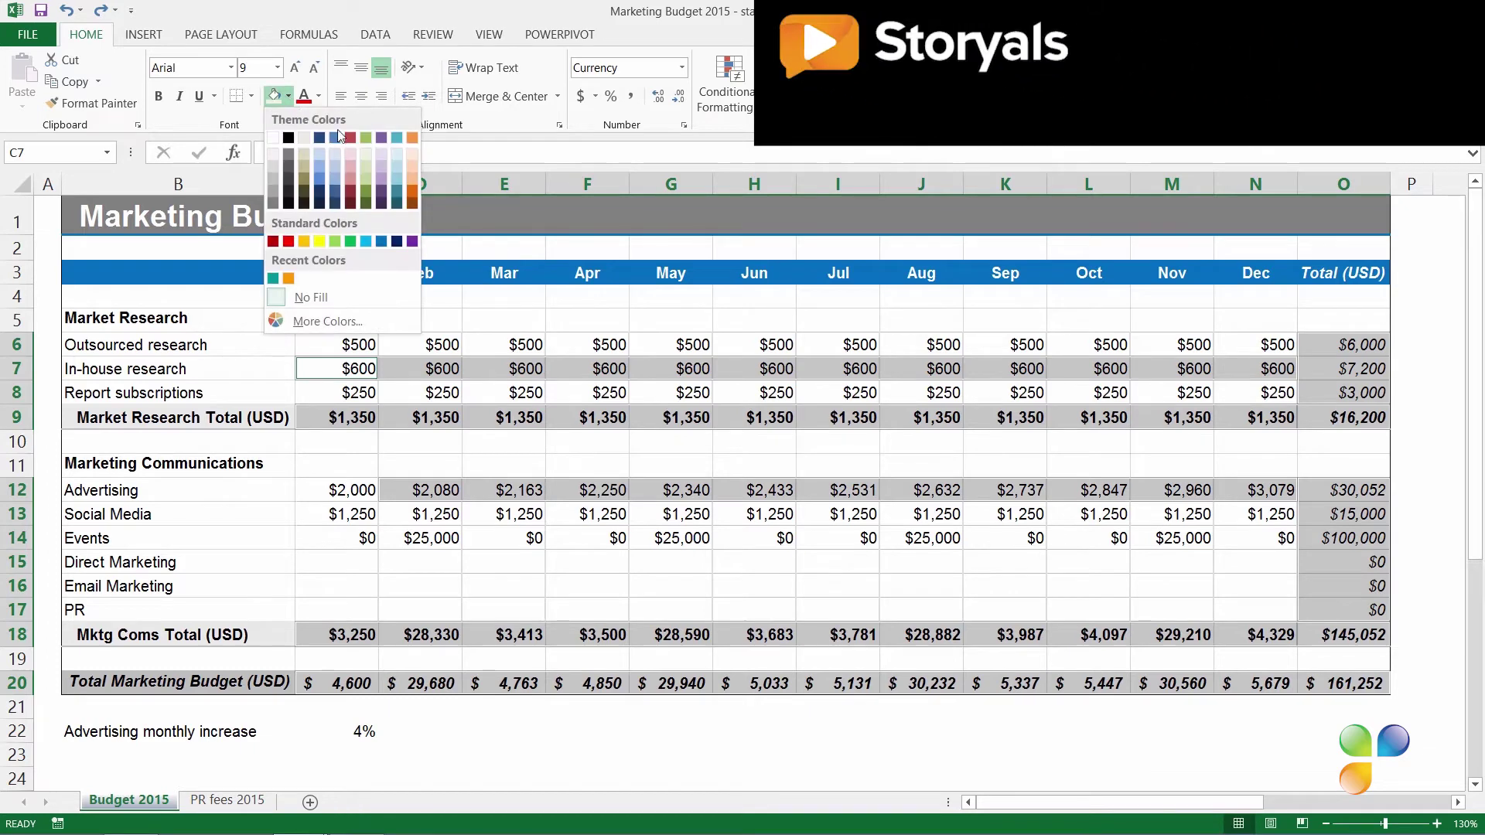
click(366, 152)
click(670, 465)
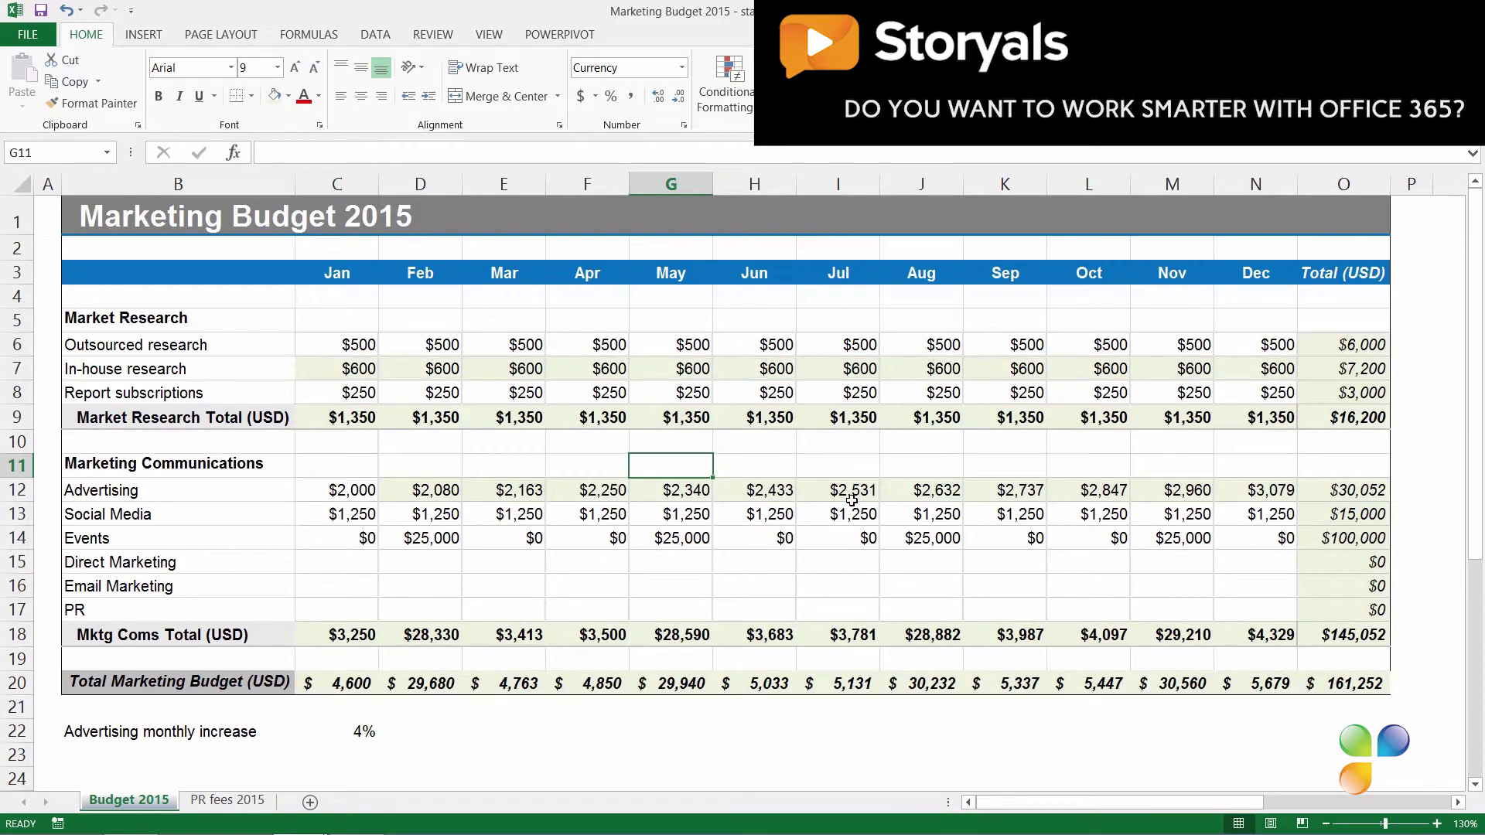
Step: Undo the light green fill on the formula cells and deselect them
click(68, 11)
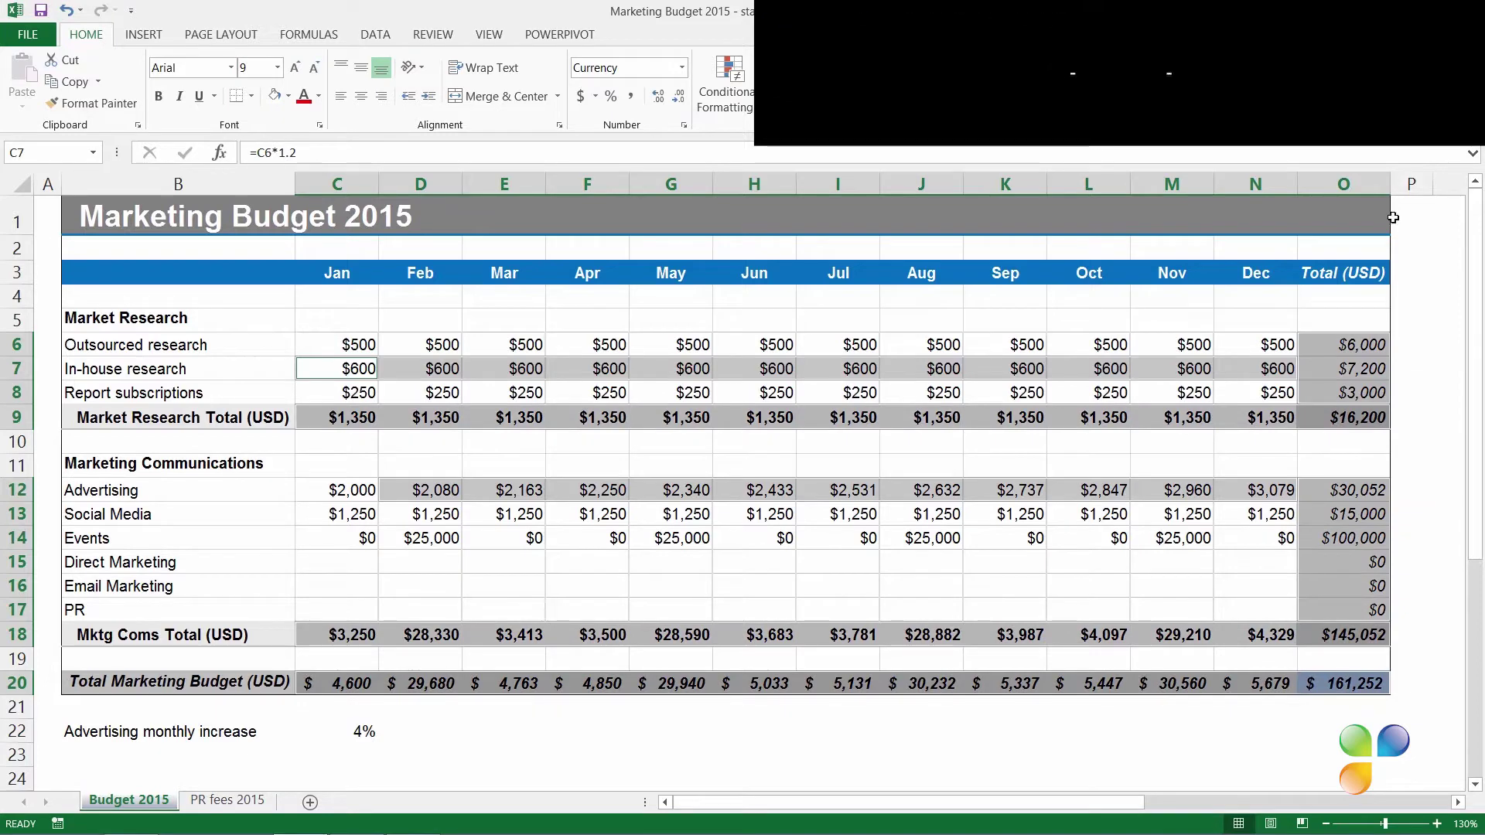
click(1412, 706)
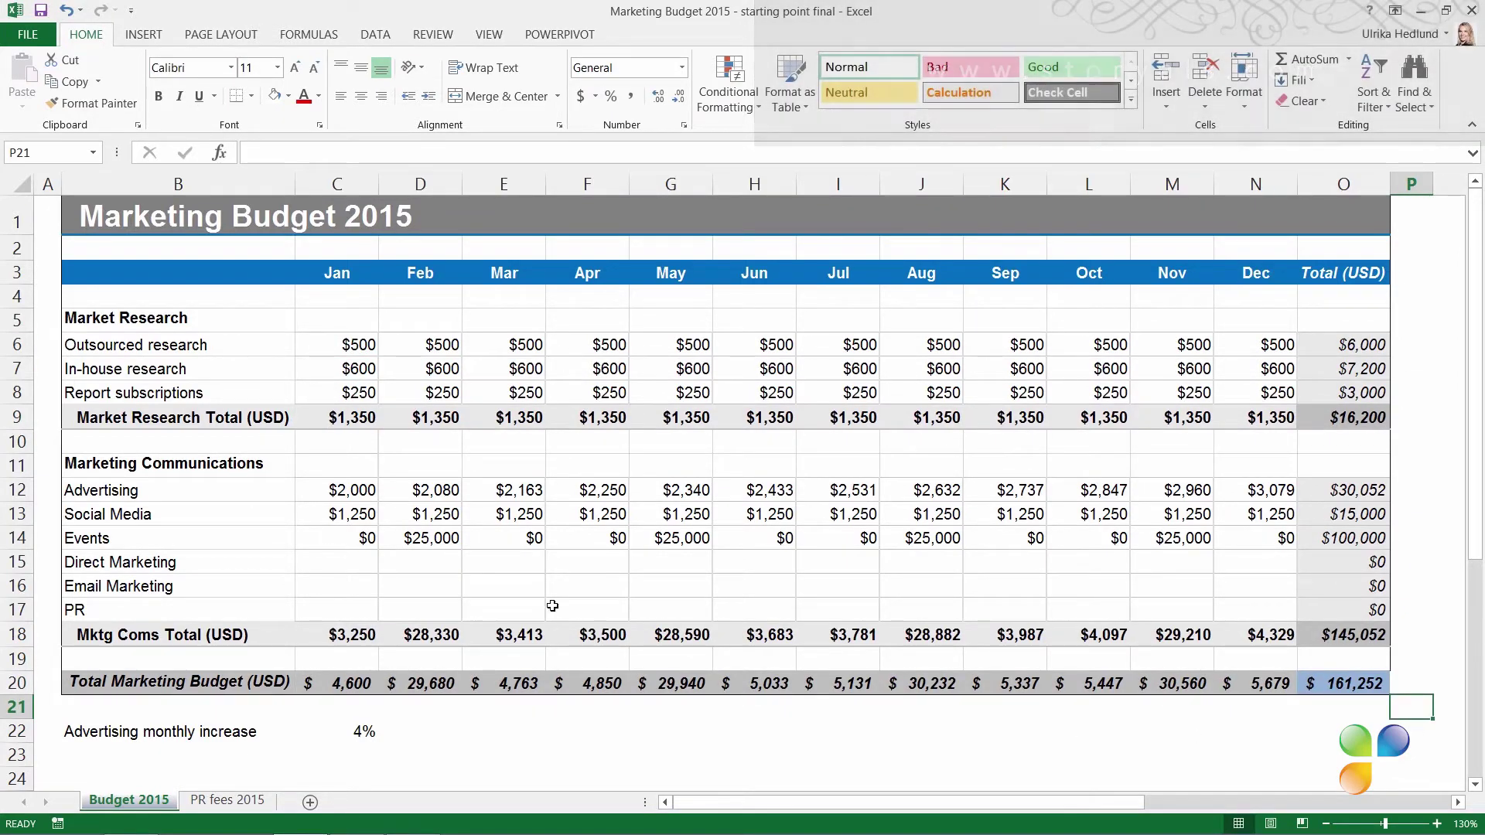
Step: Enter the formula =IF(C14>=10000,500,250) in cell C15 for January's Direct Marketing budget
click(316, 560)
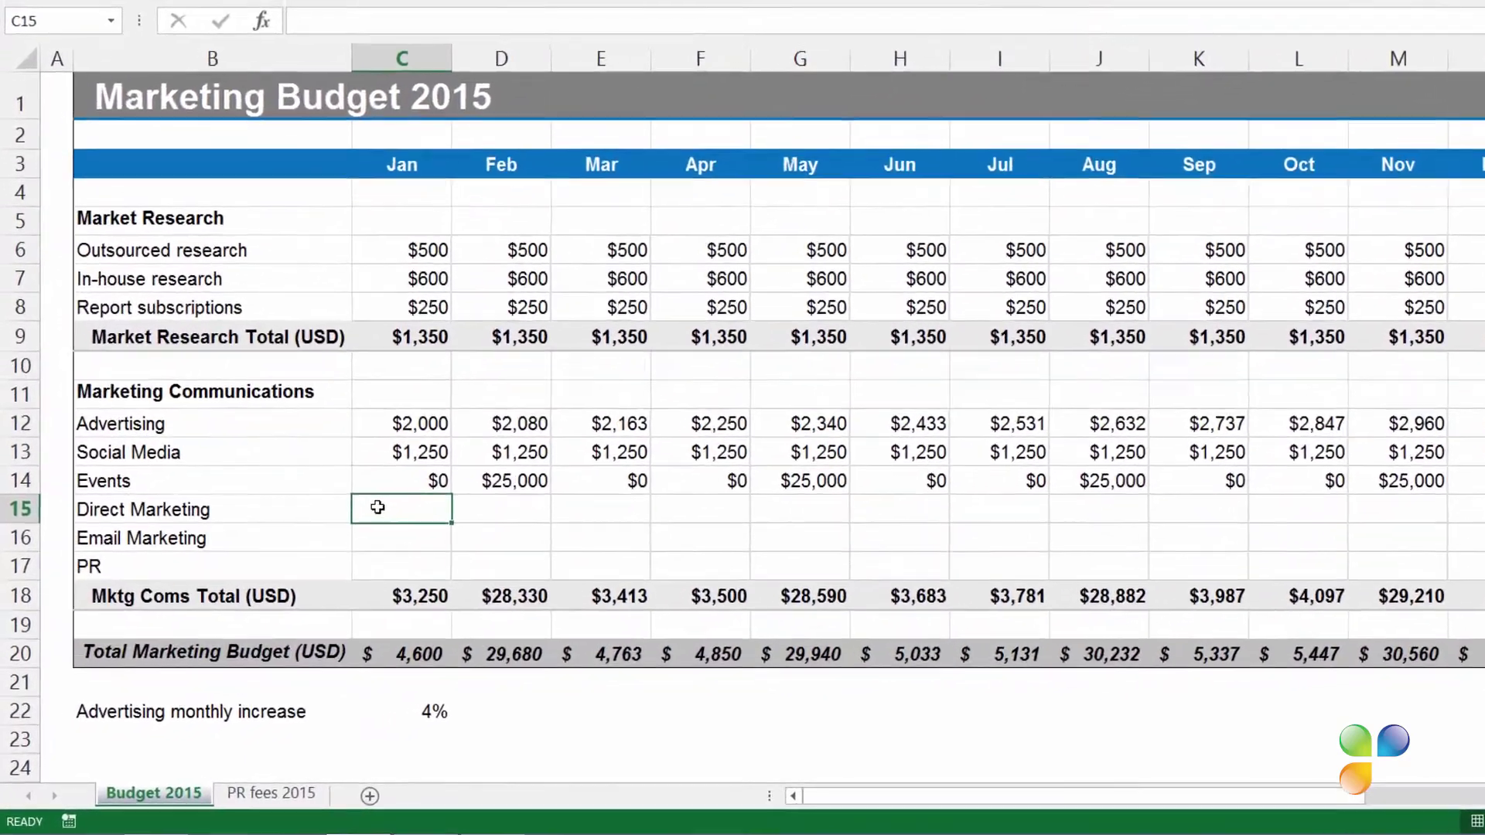
text(=)
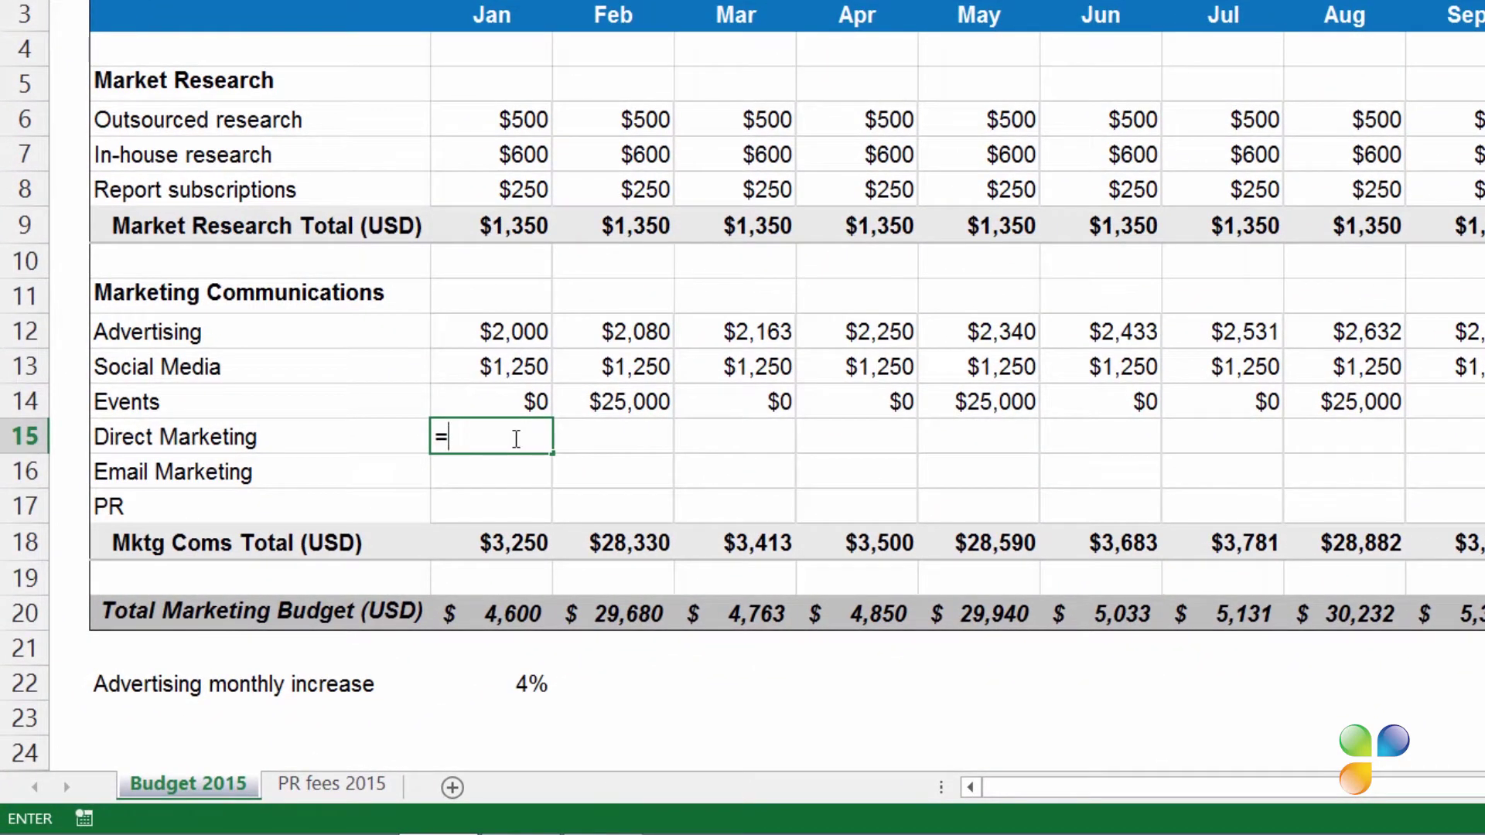
text(IF)
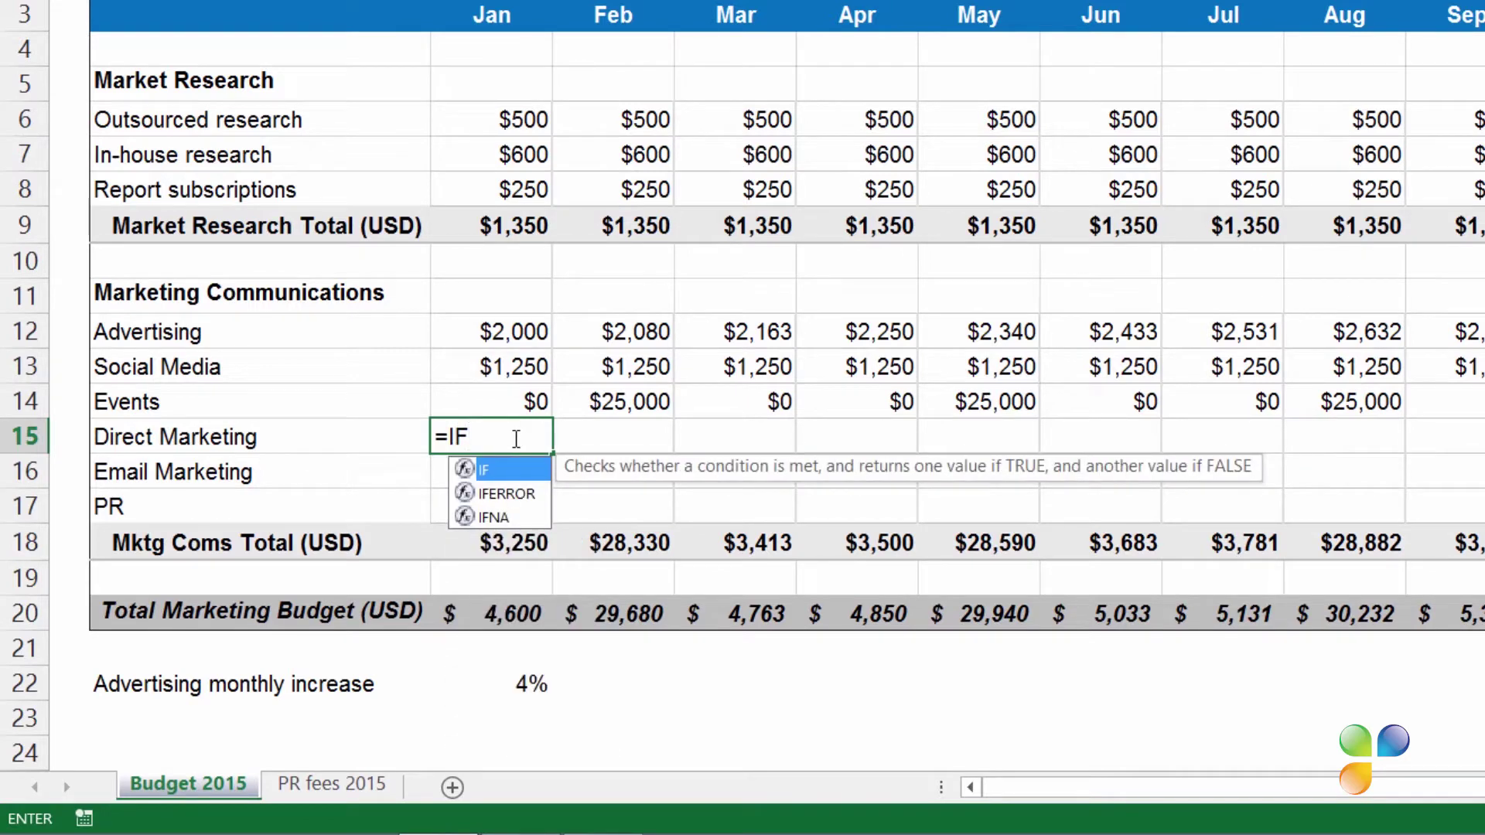
text(()
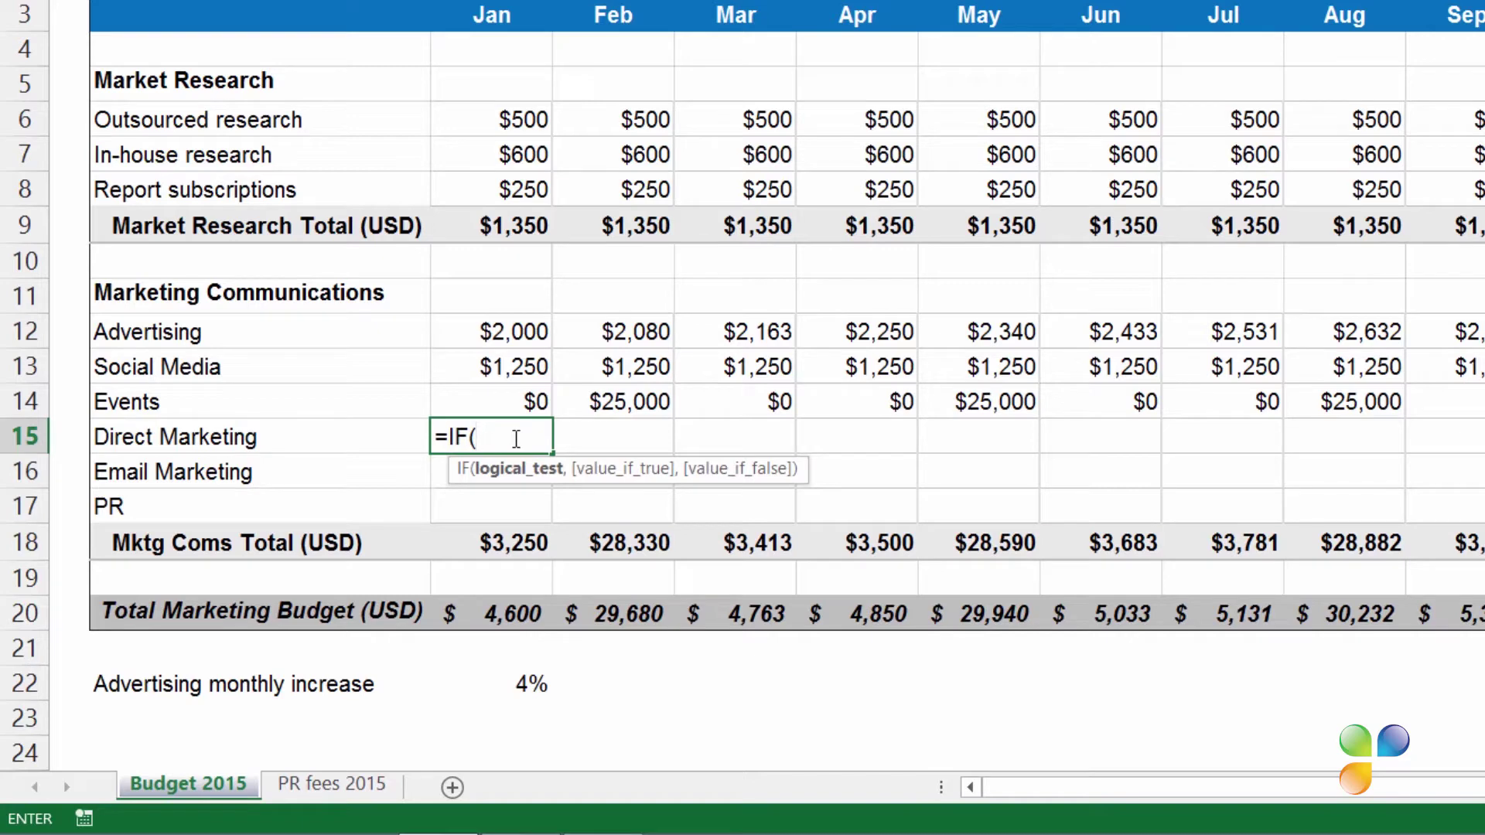
click(518, 399)
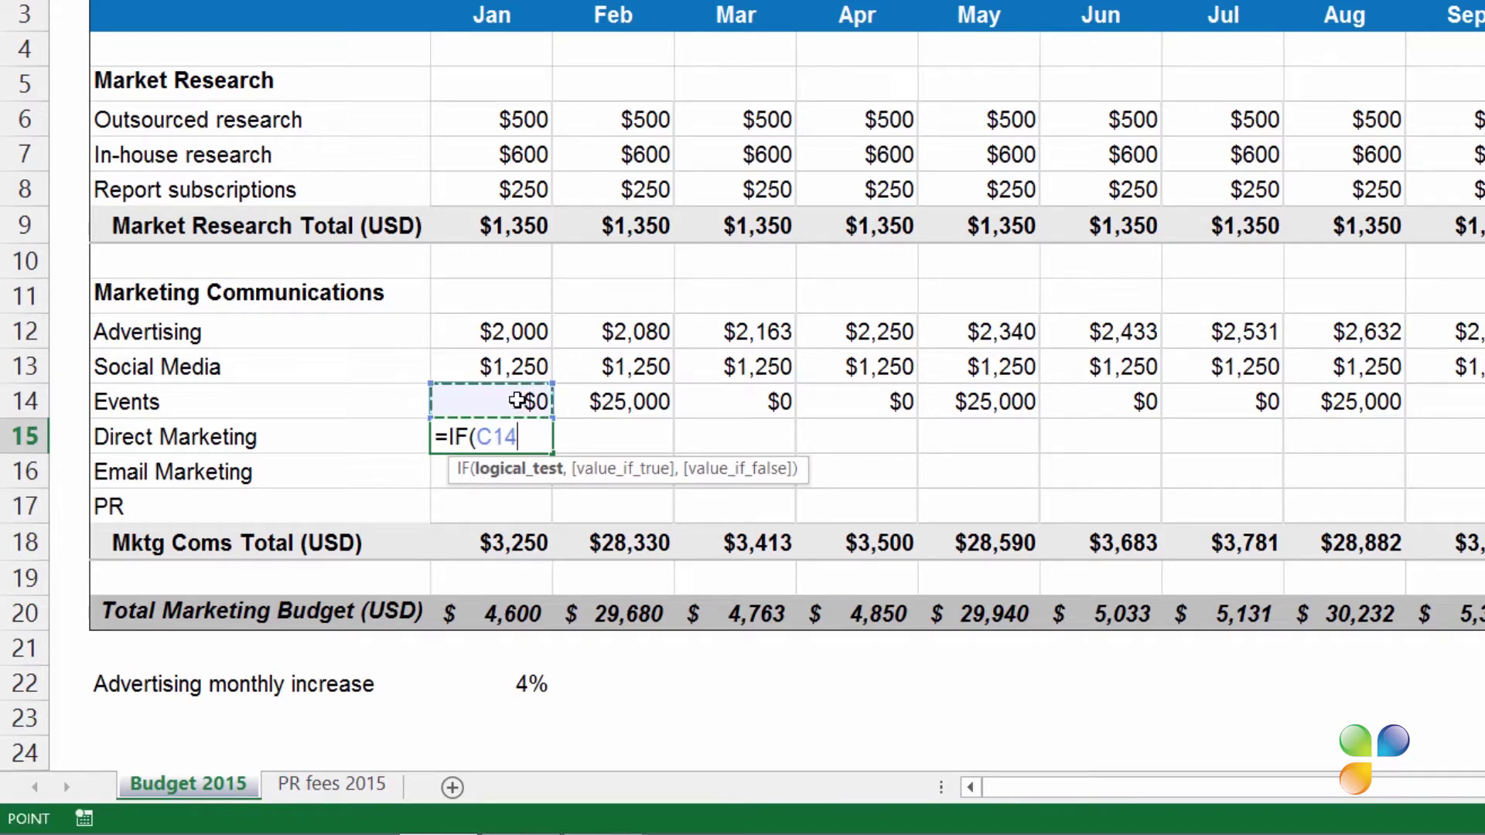
text(>)
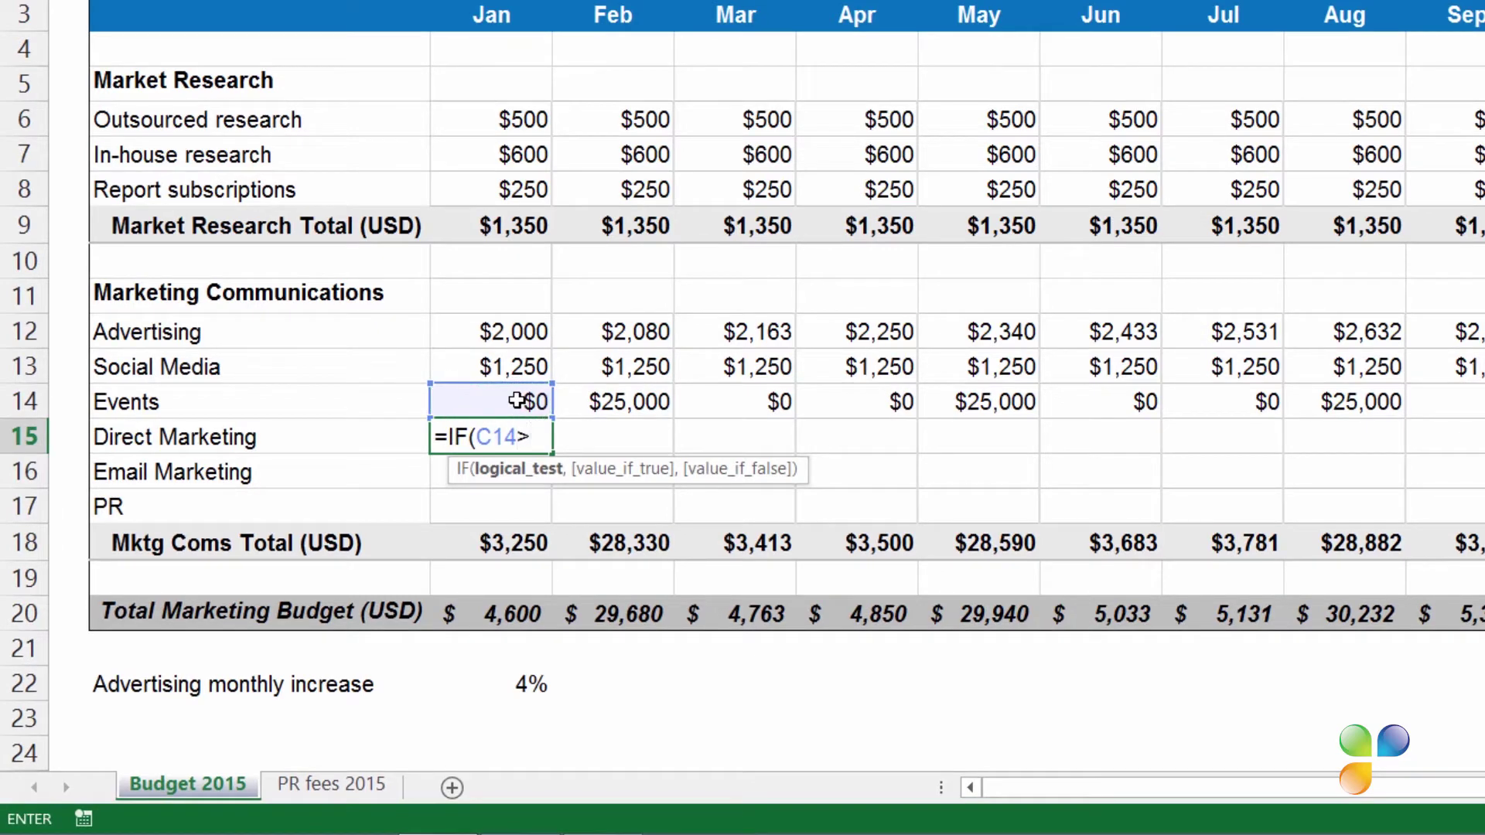
text(=10000,)
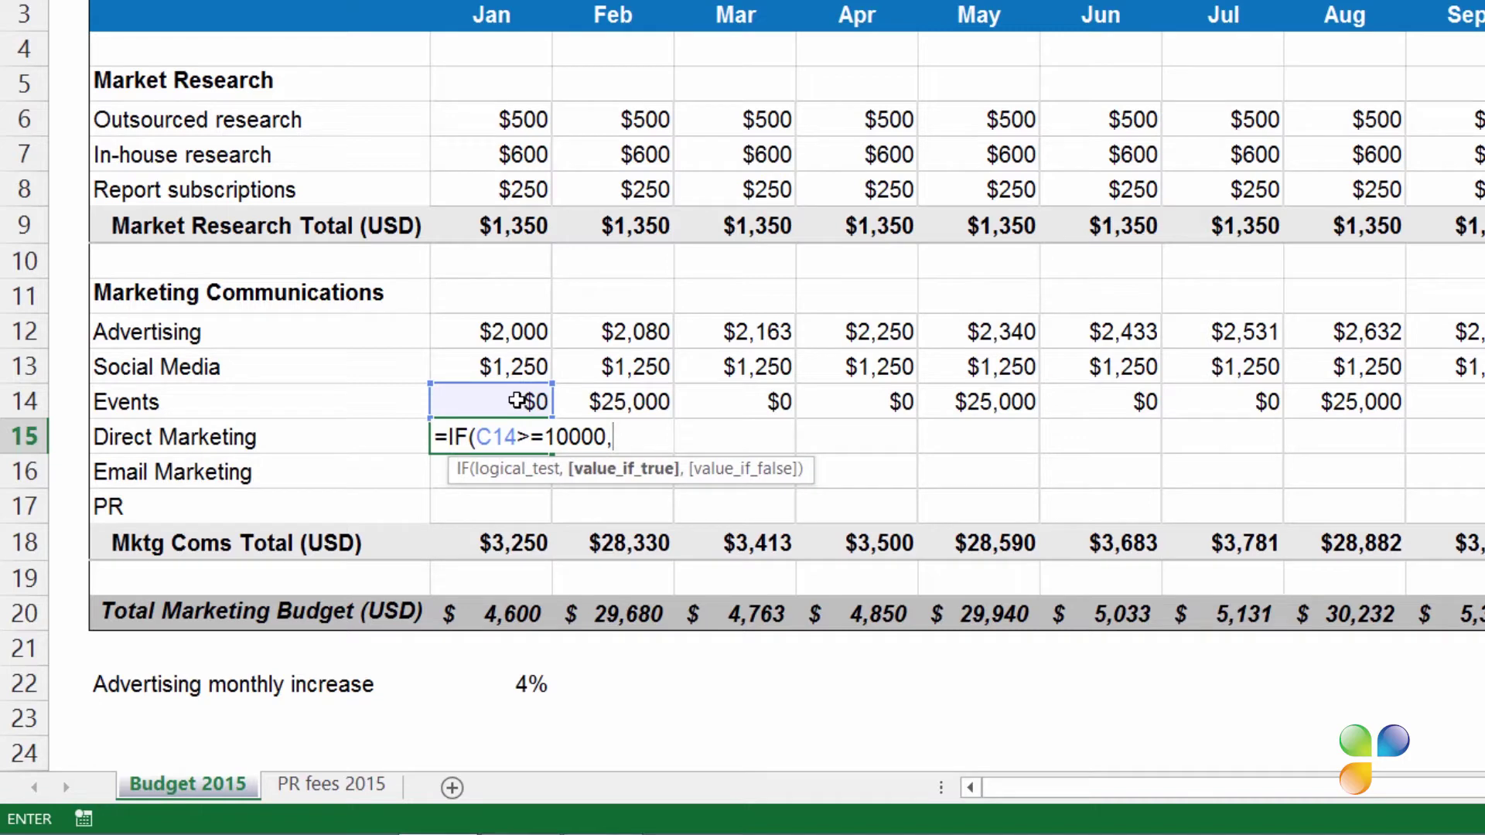
text(500,)
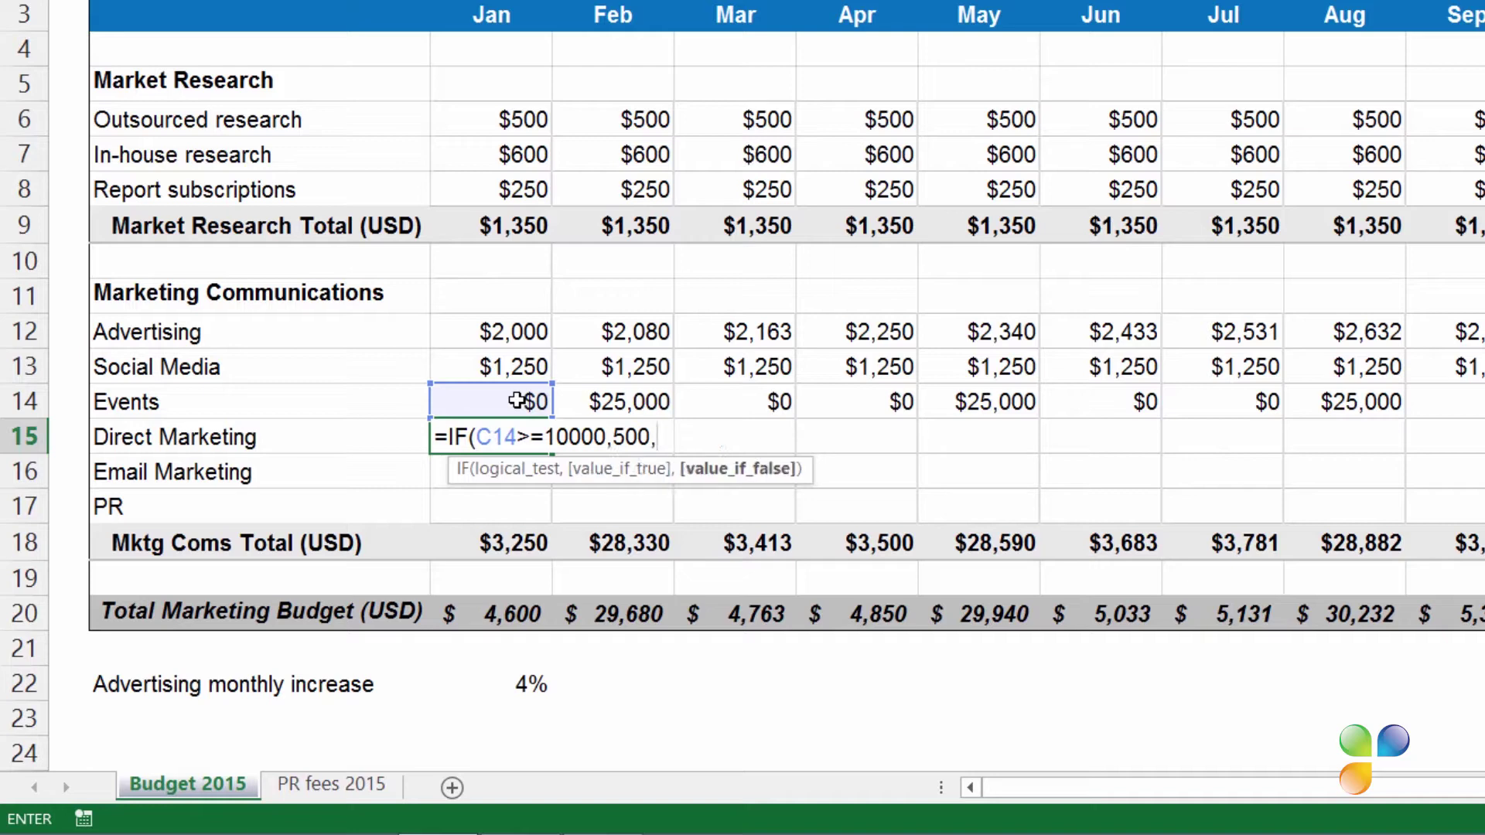
text(250))
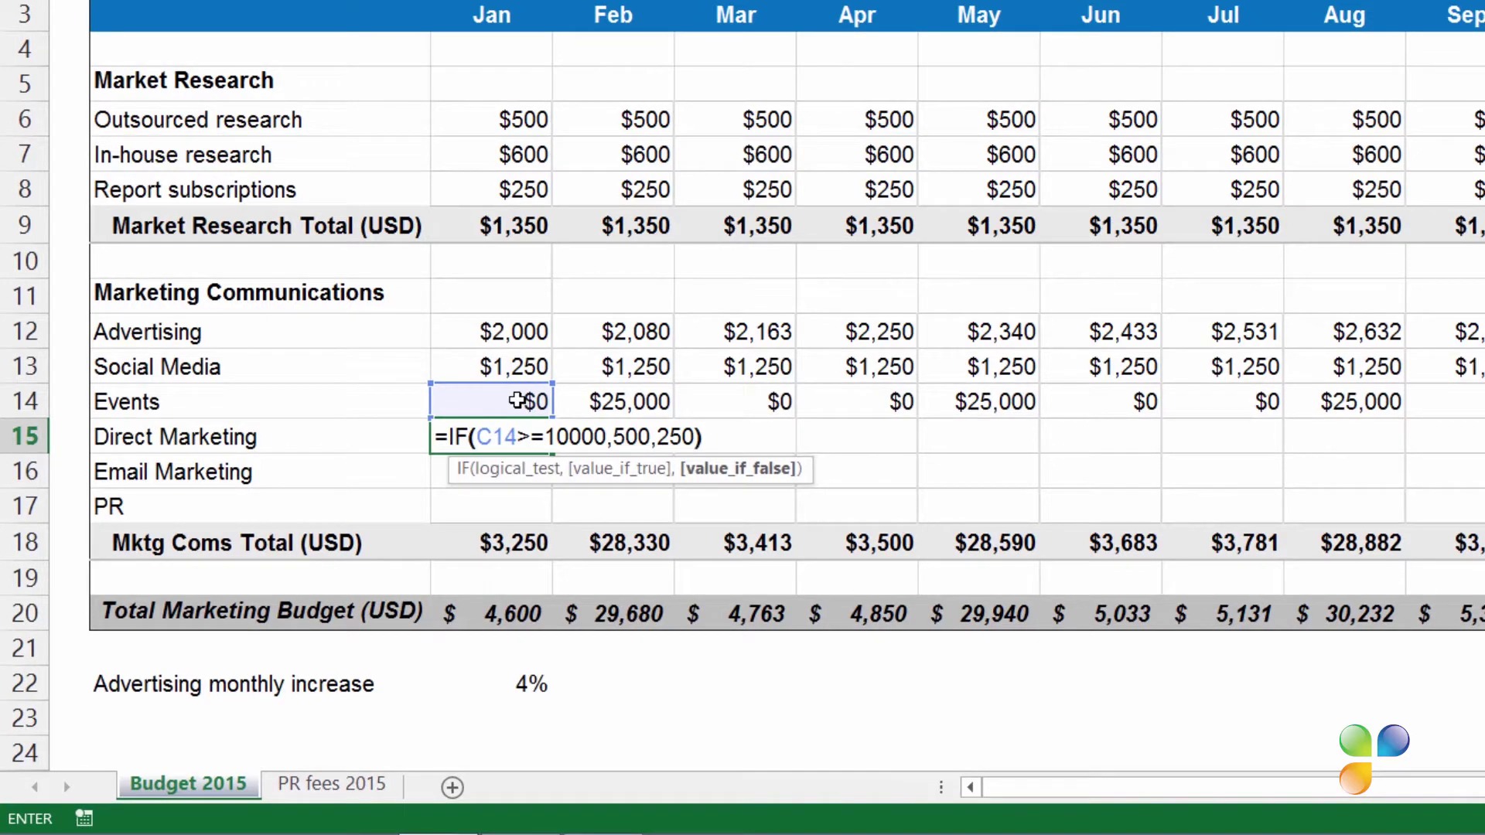
key(Return)
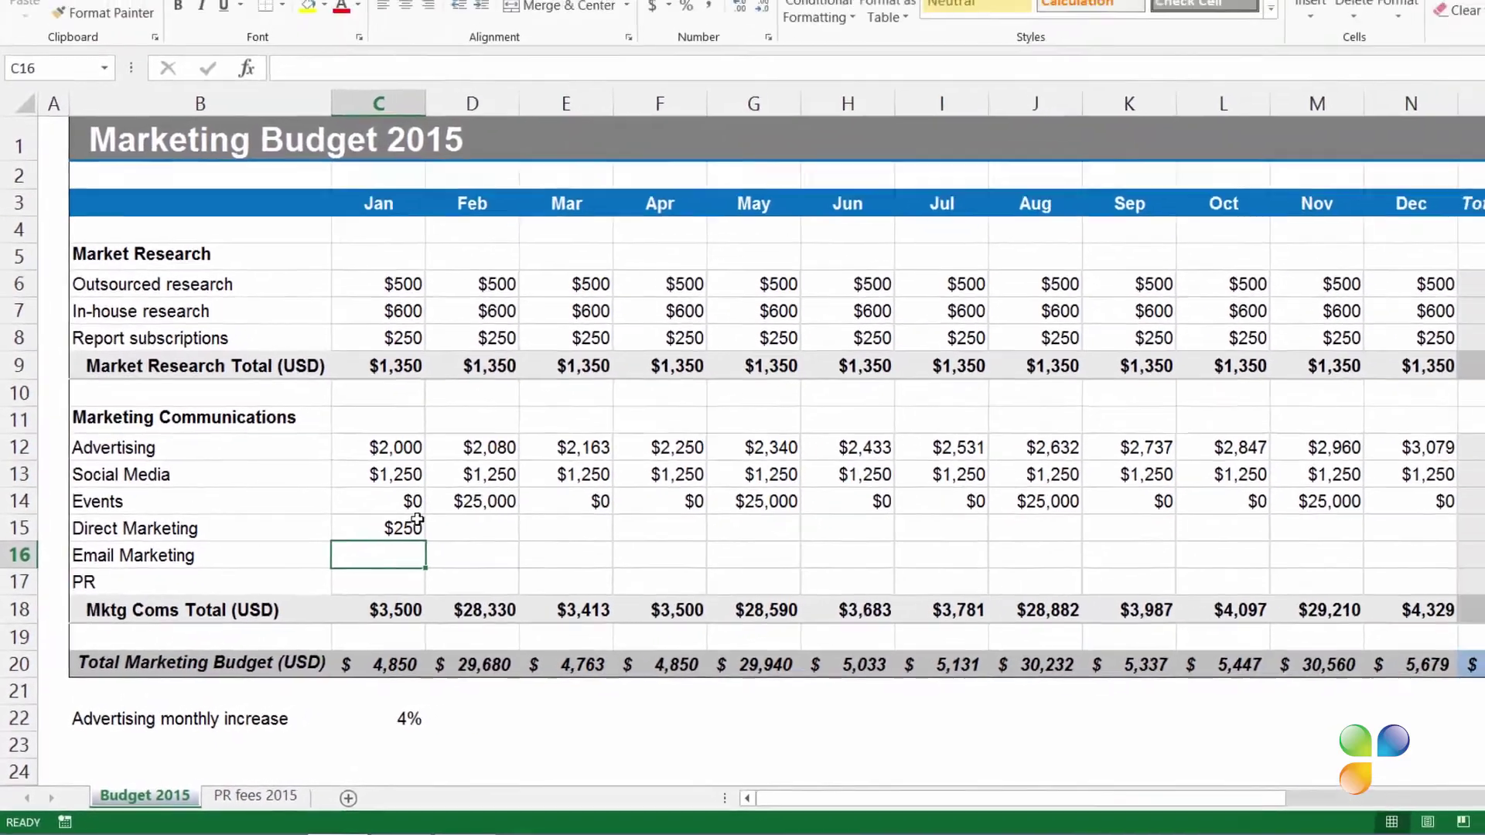
Step: Copy the January Direct Marketing formula in C15 across the row through December in N15
click(518, 436)
drag(379, 576, 1276, 557)
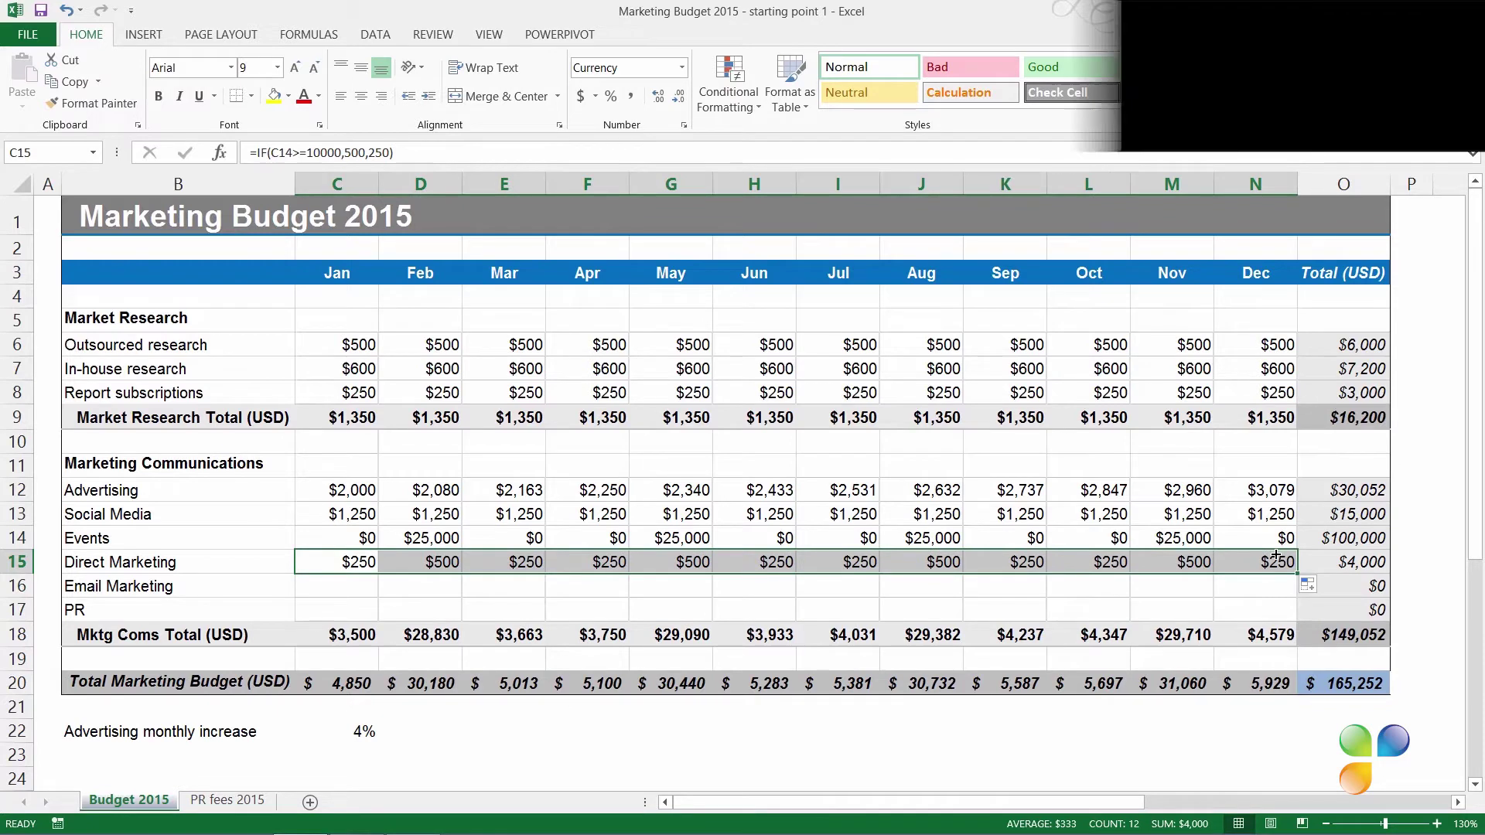
click(1283, 584)
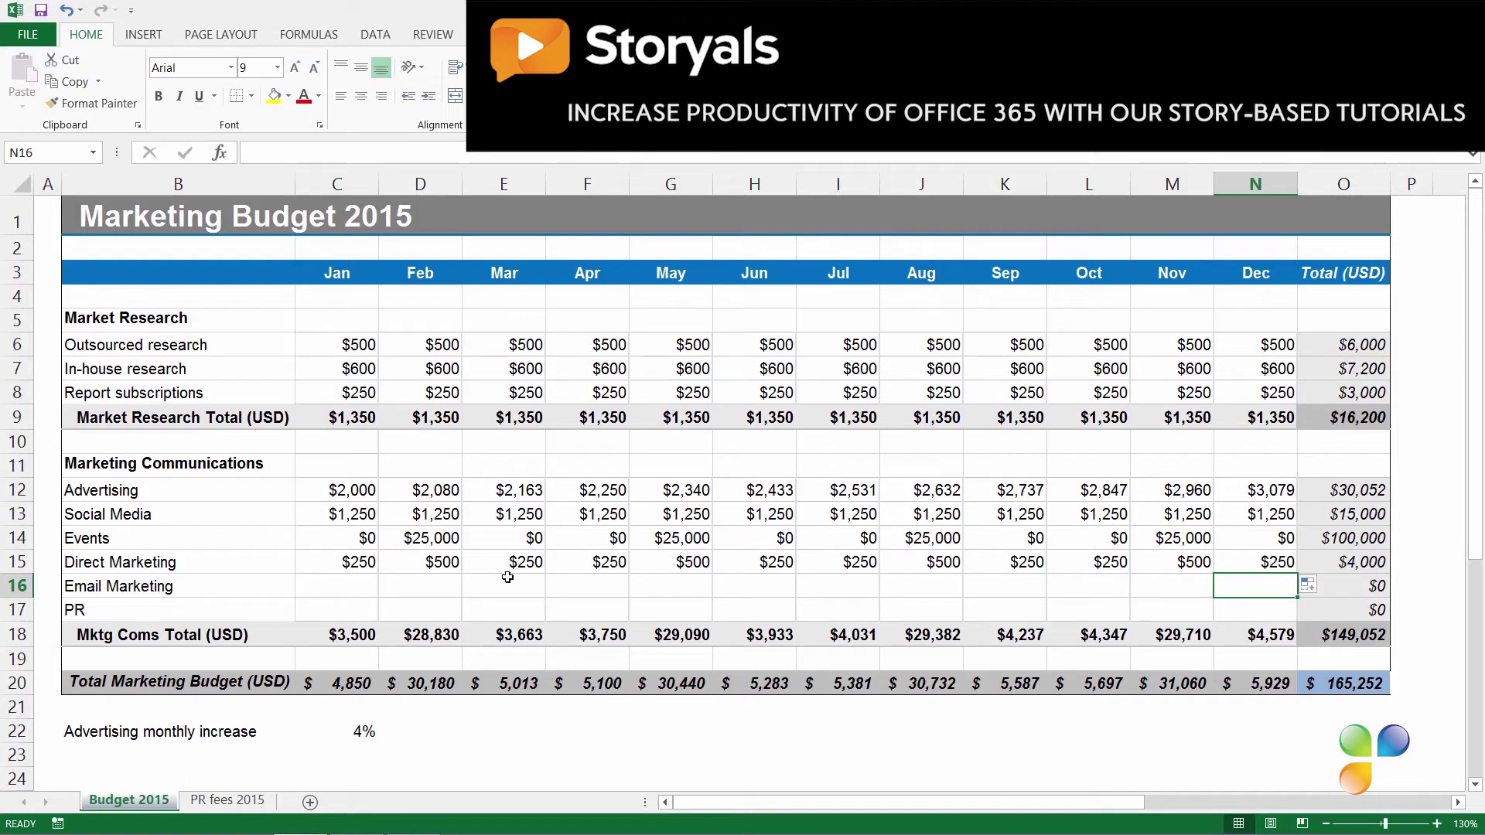
Step: Enter the formula =IF(C14>=10000,200+0.01*C14,200) in cell C16 for January's Email Marketing budget
click(349, 585)
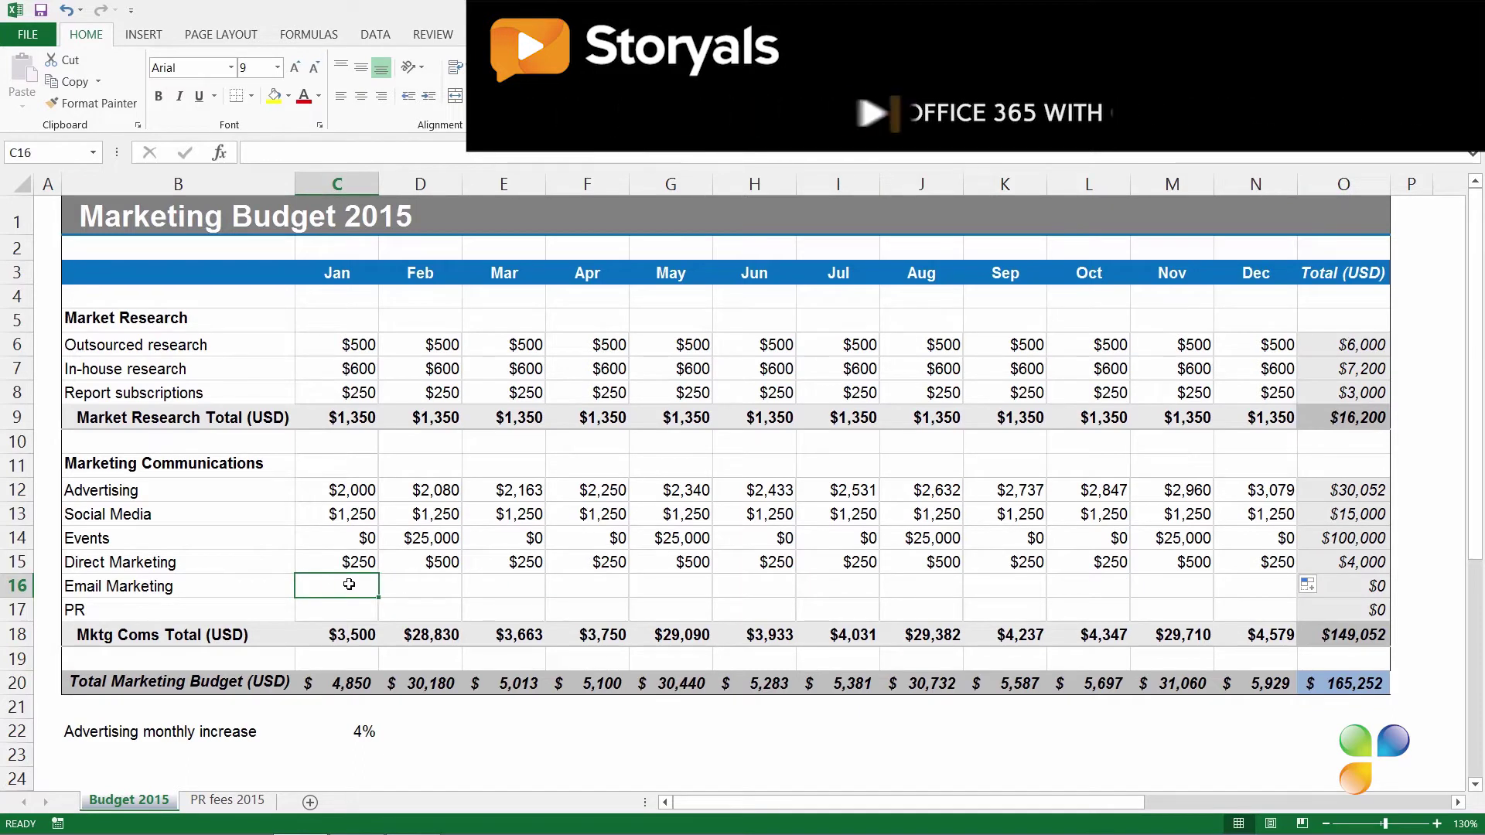
double_click(349, 584)
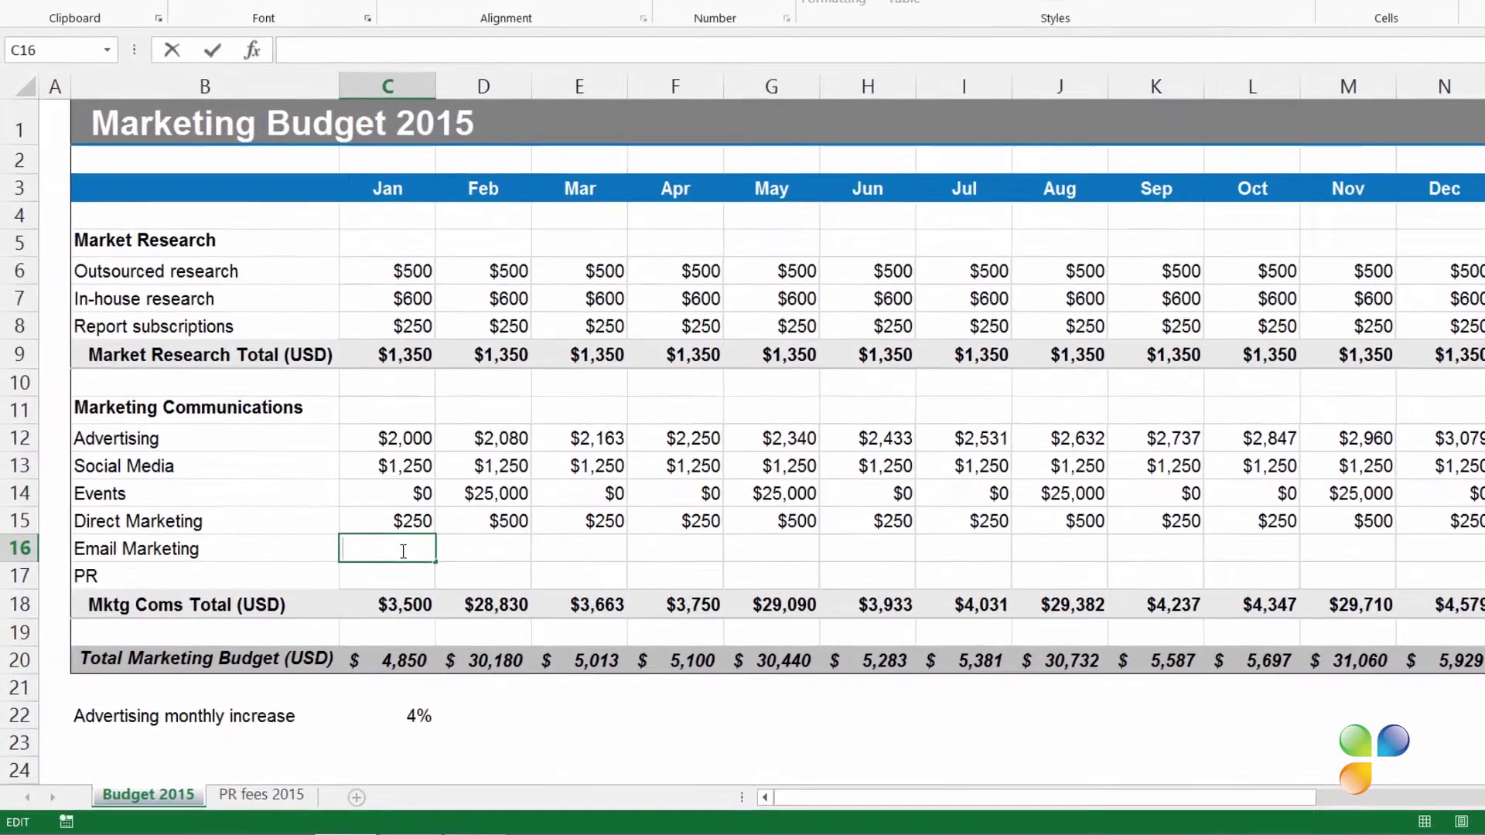
text(=)
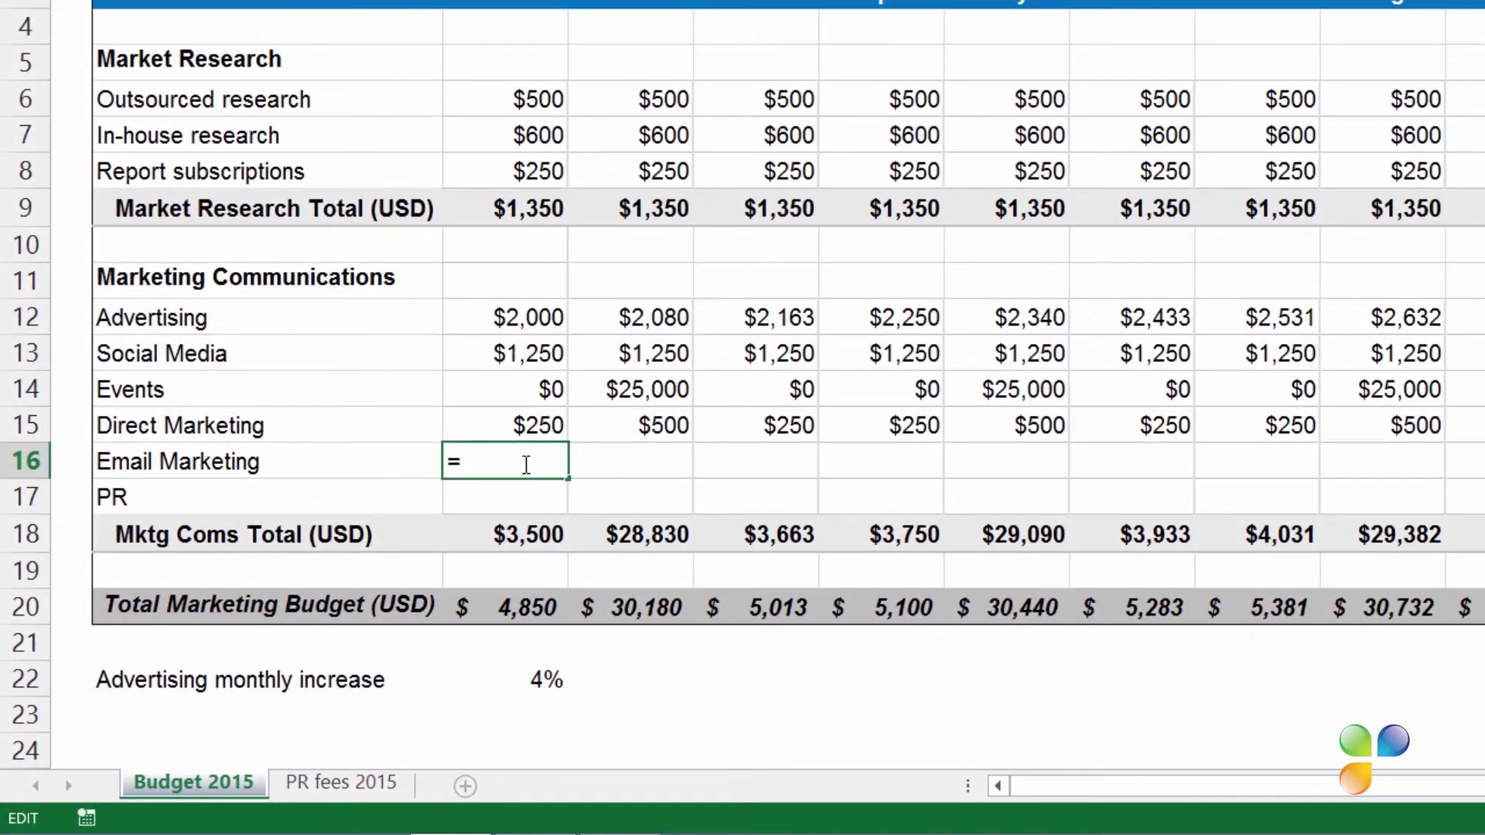
text(IF)
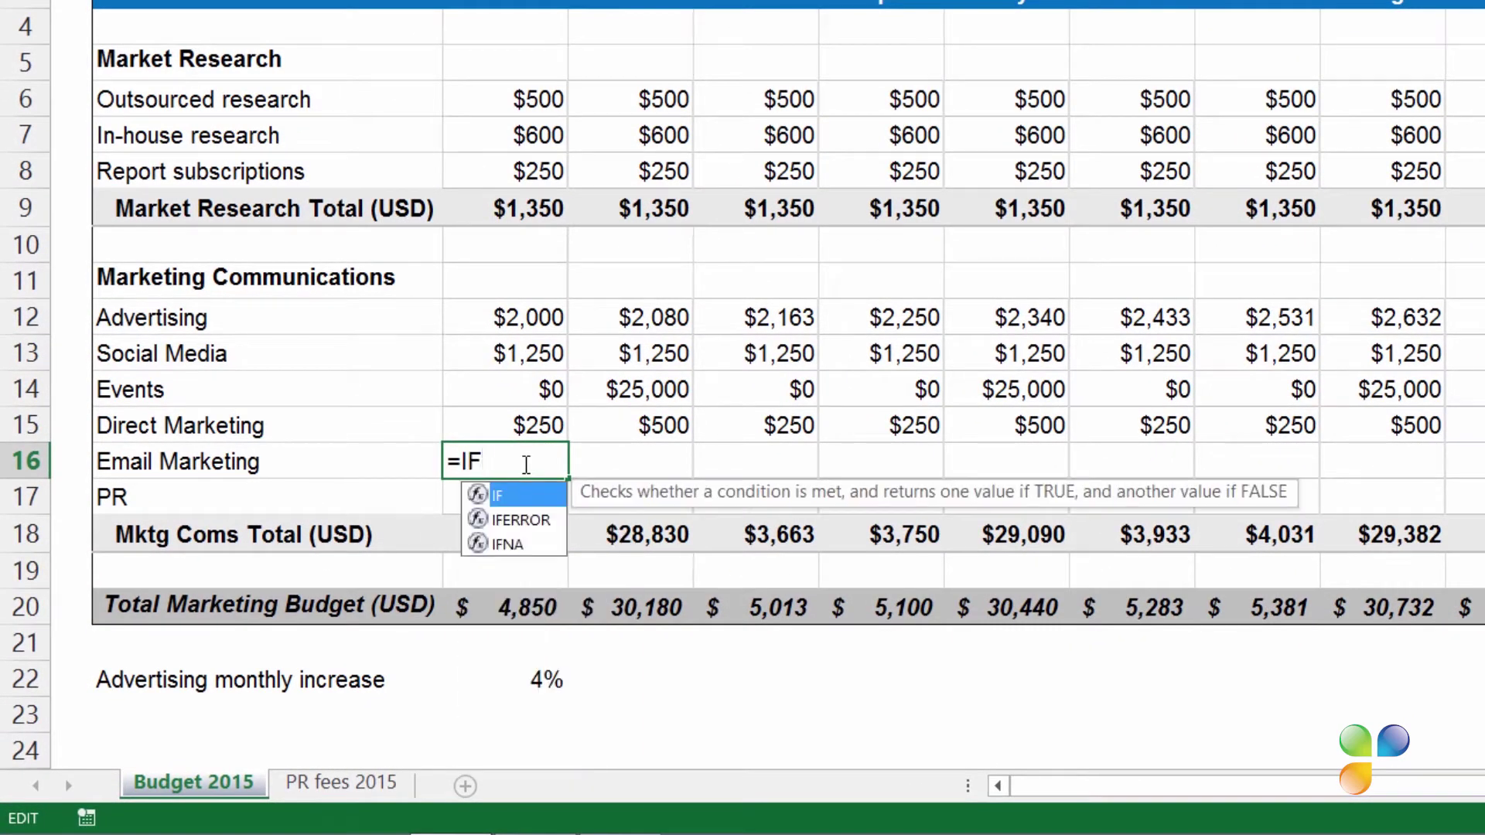
text(()
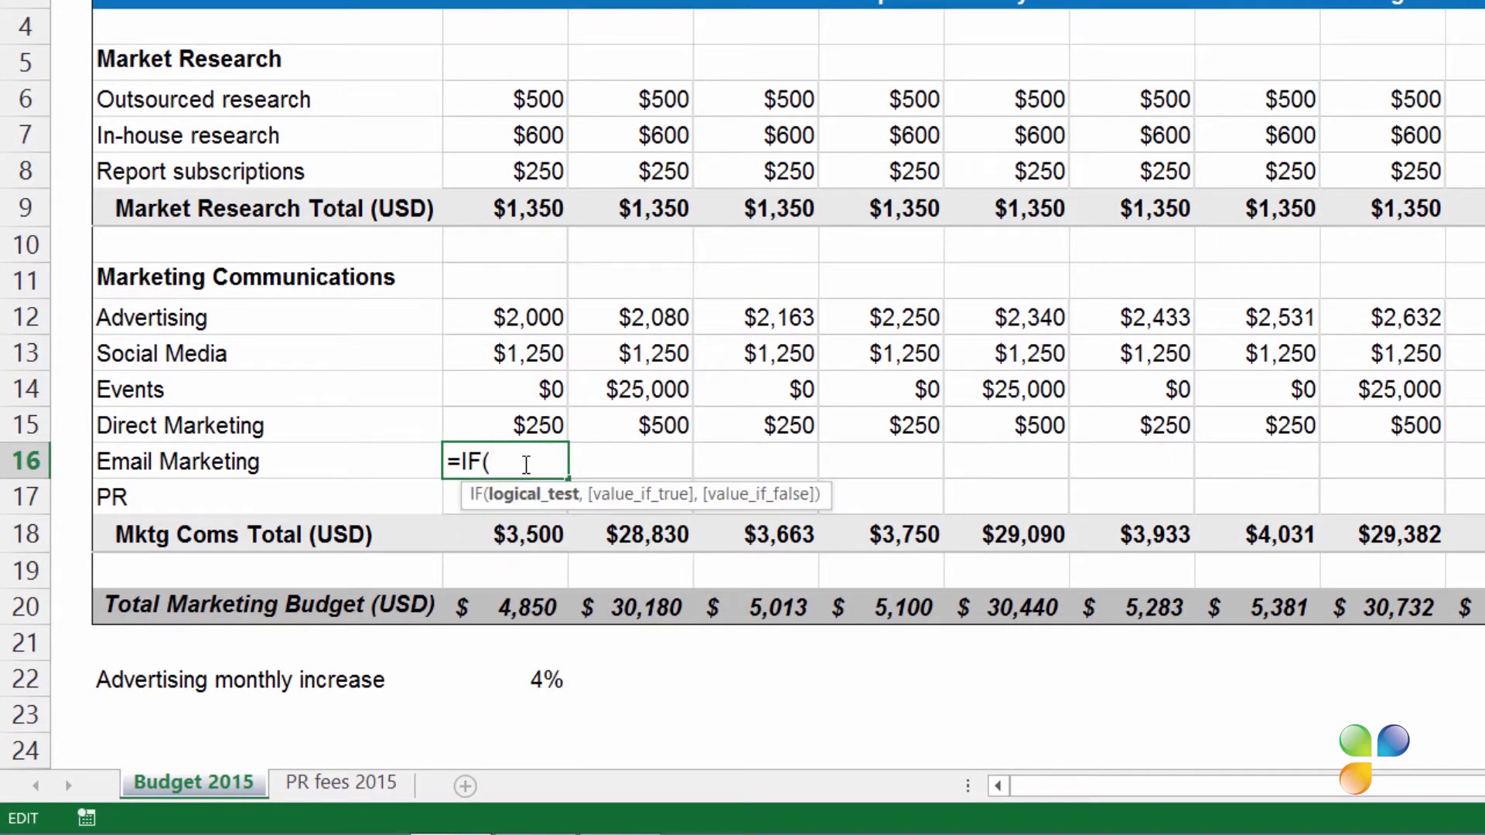
click(514, 383)
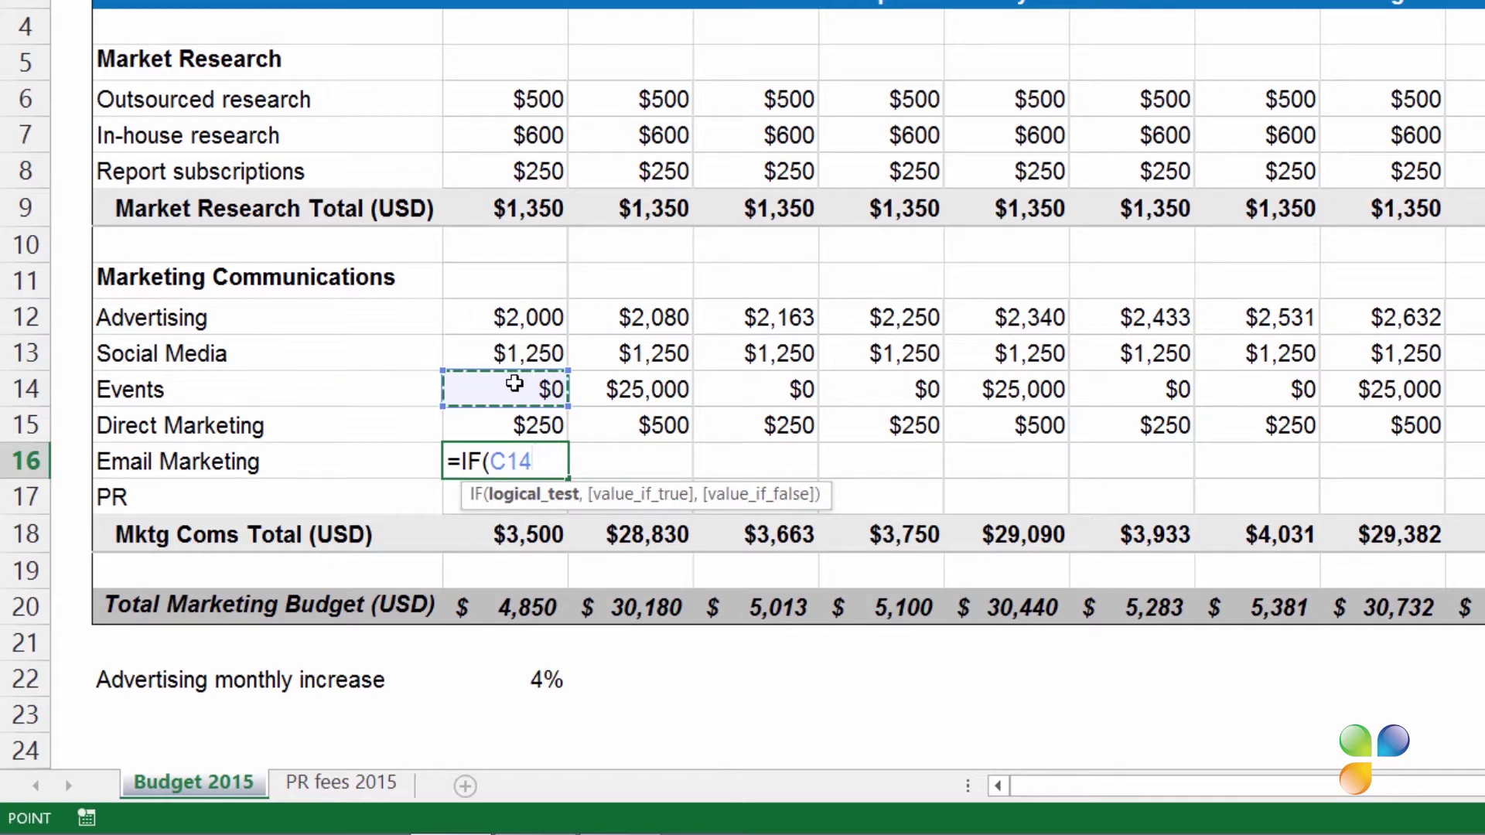
text(>=)
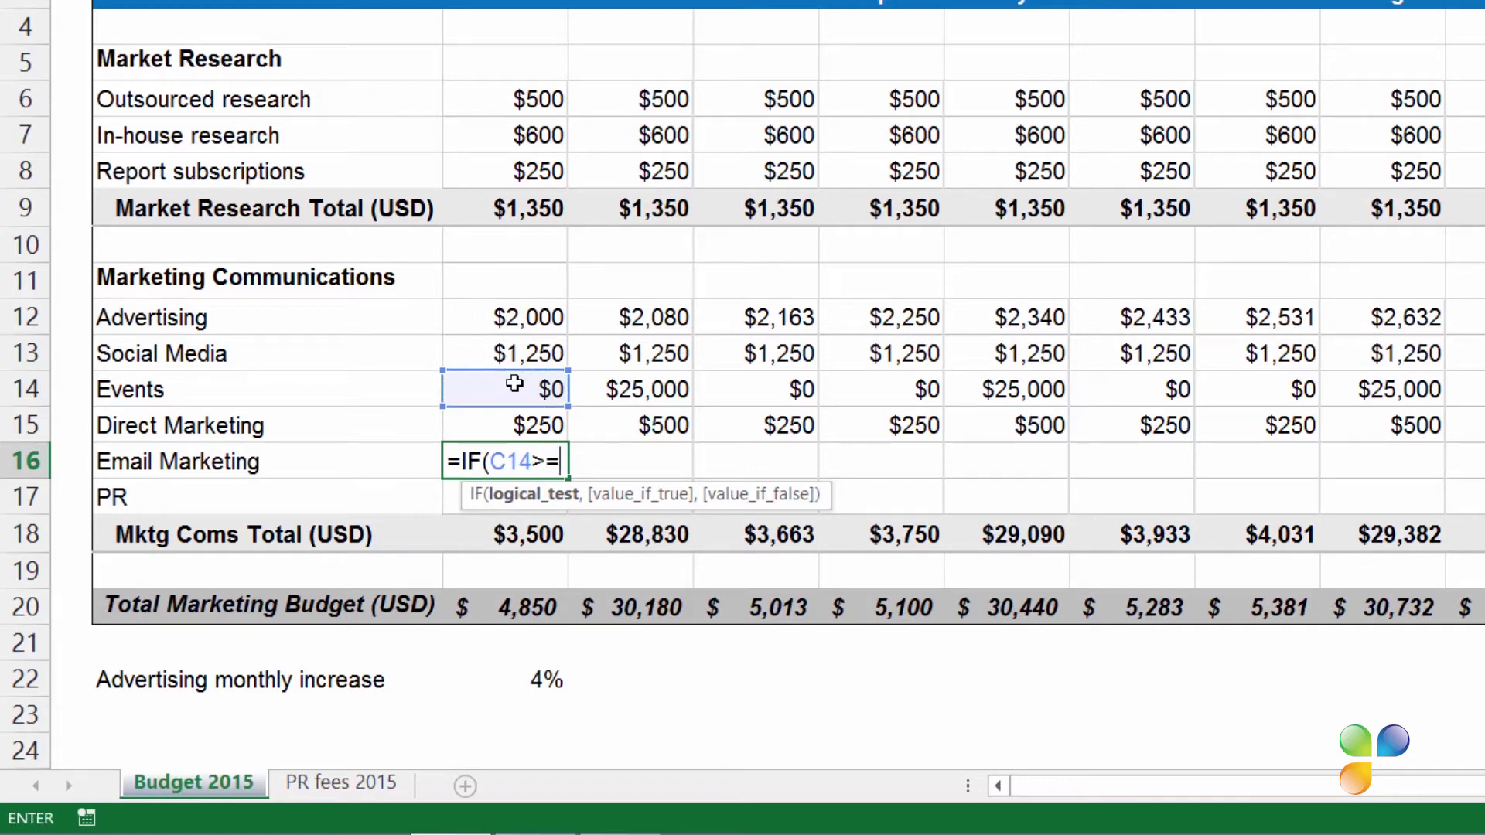
text(10000,)
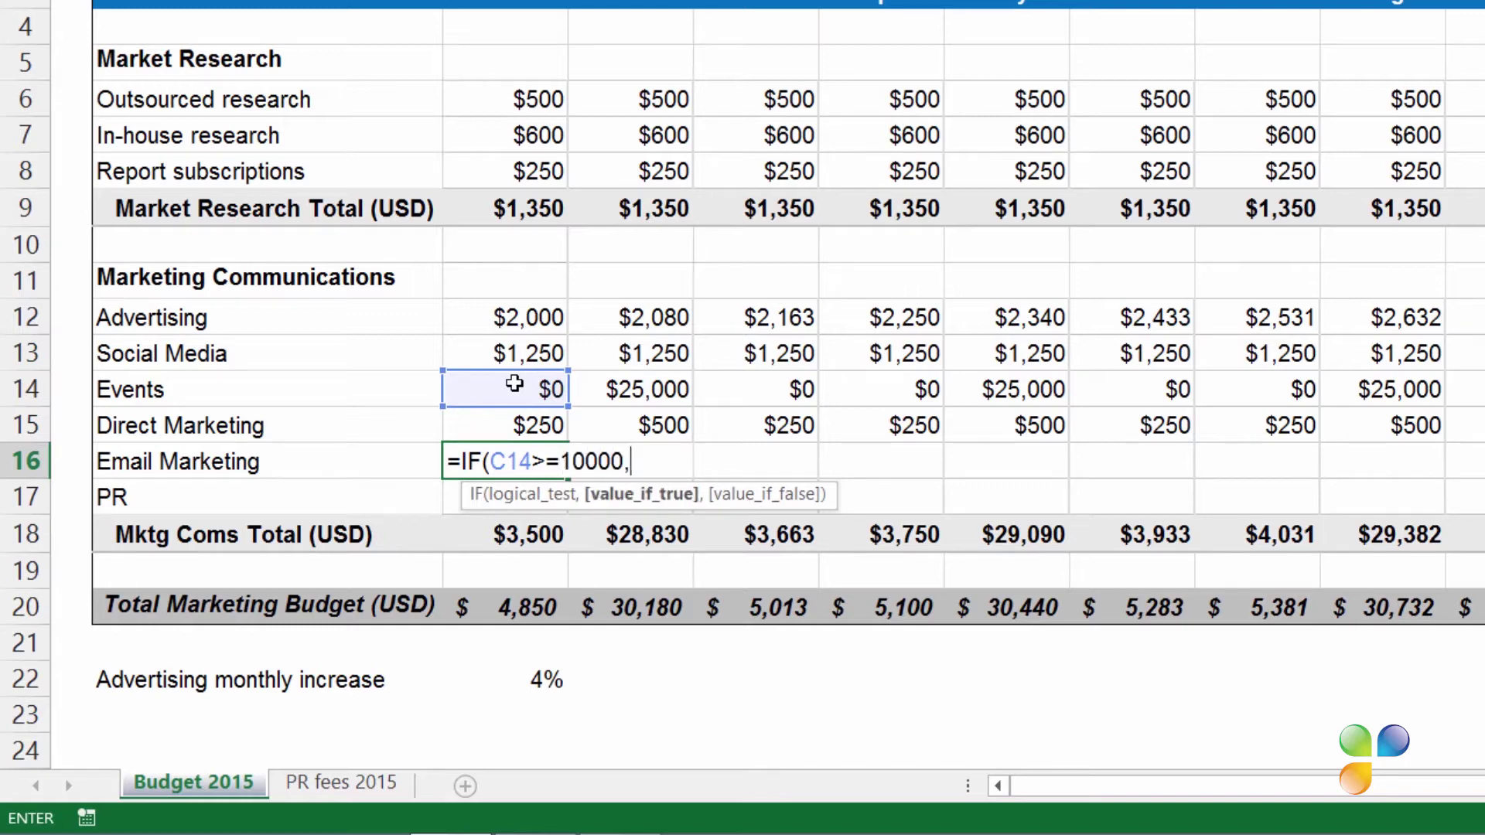
text(200+0.)
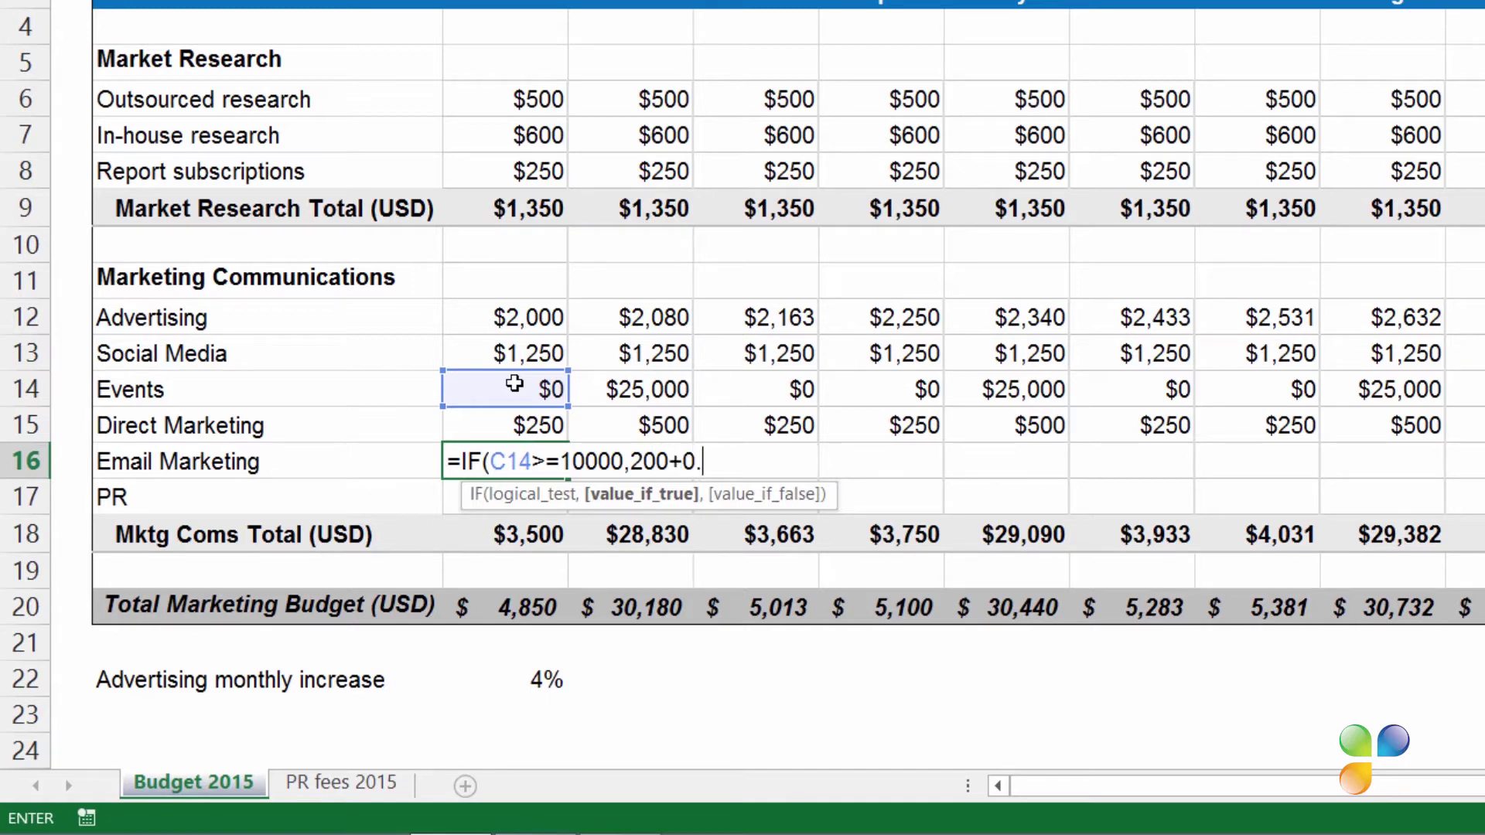
text(01*)
click(514, 383)
text(,)
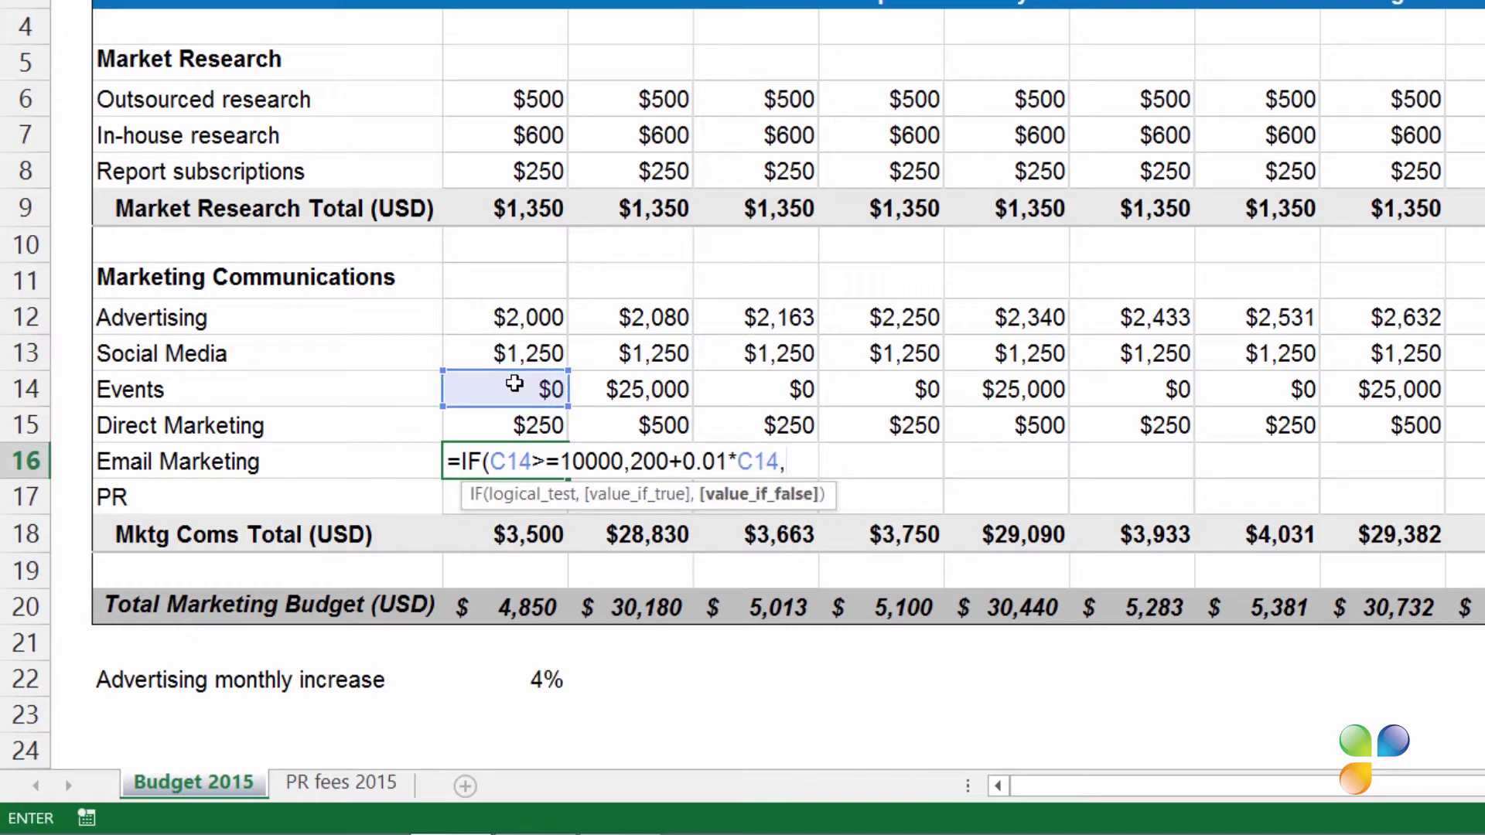
text(200))
key(Return)
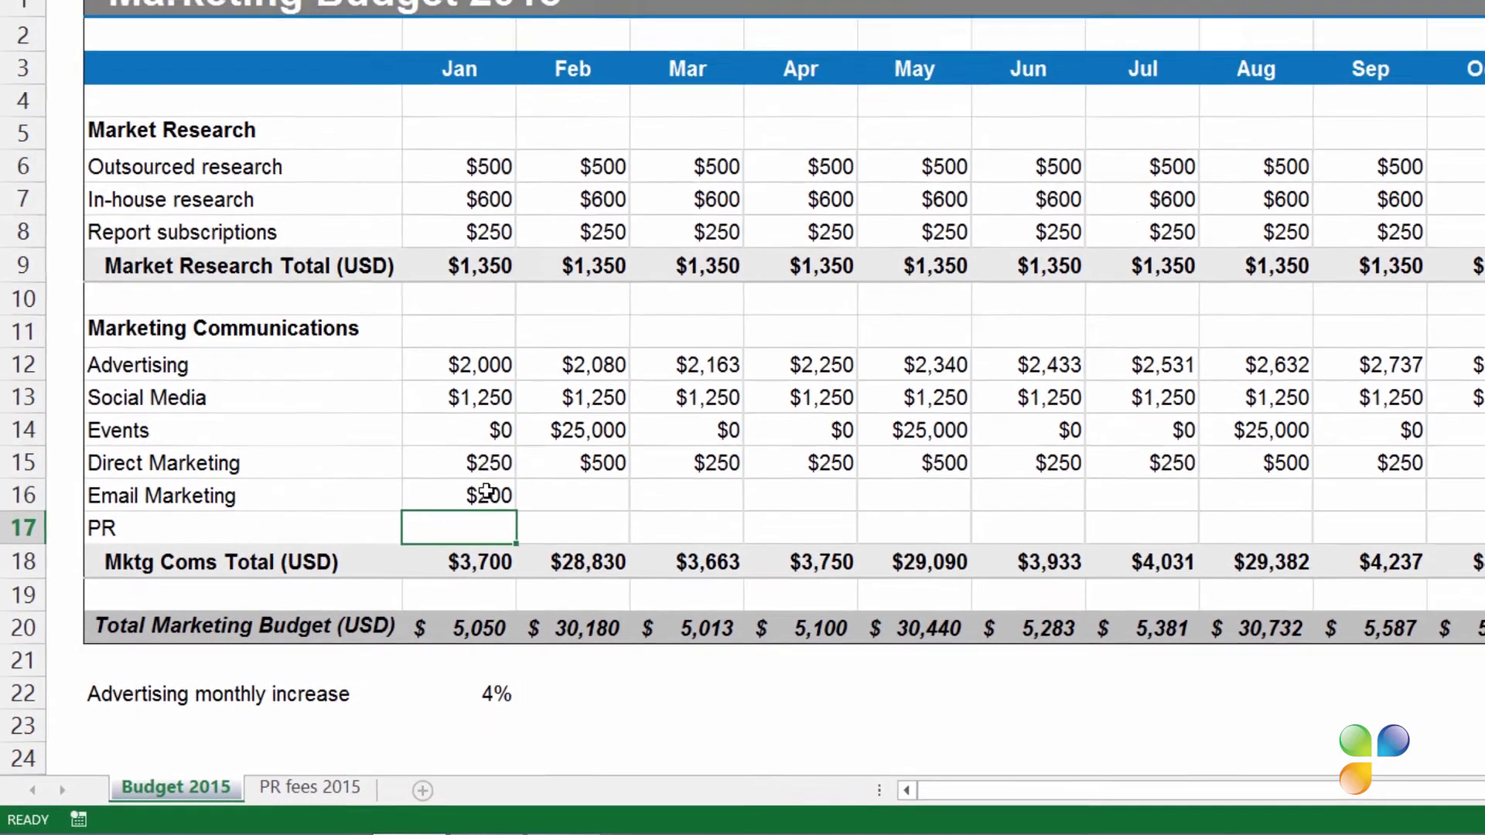
Step: Copy the January Email Marketing formula in C16 across the row through December in N16
click(486, 492)
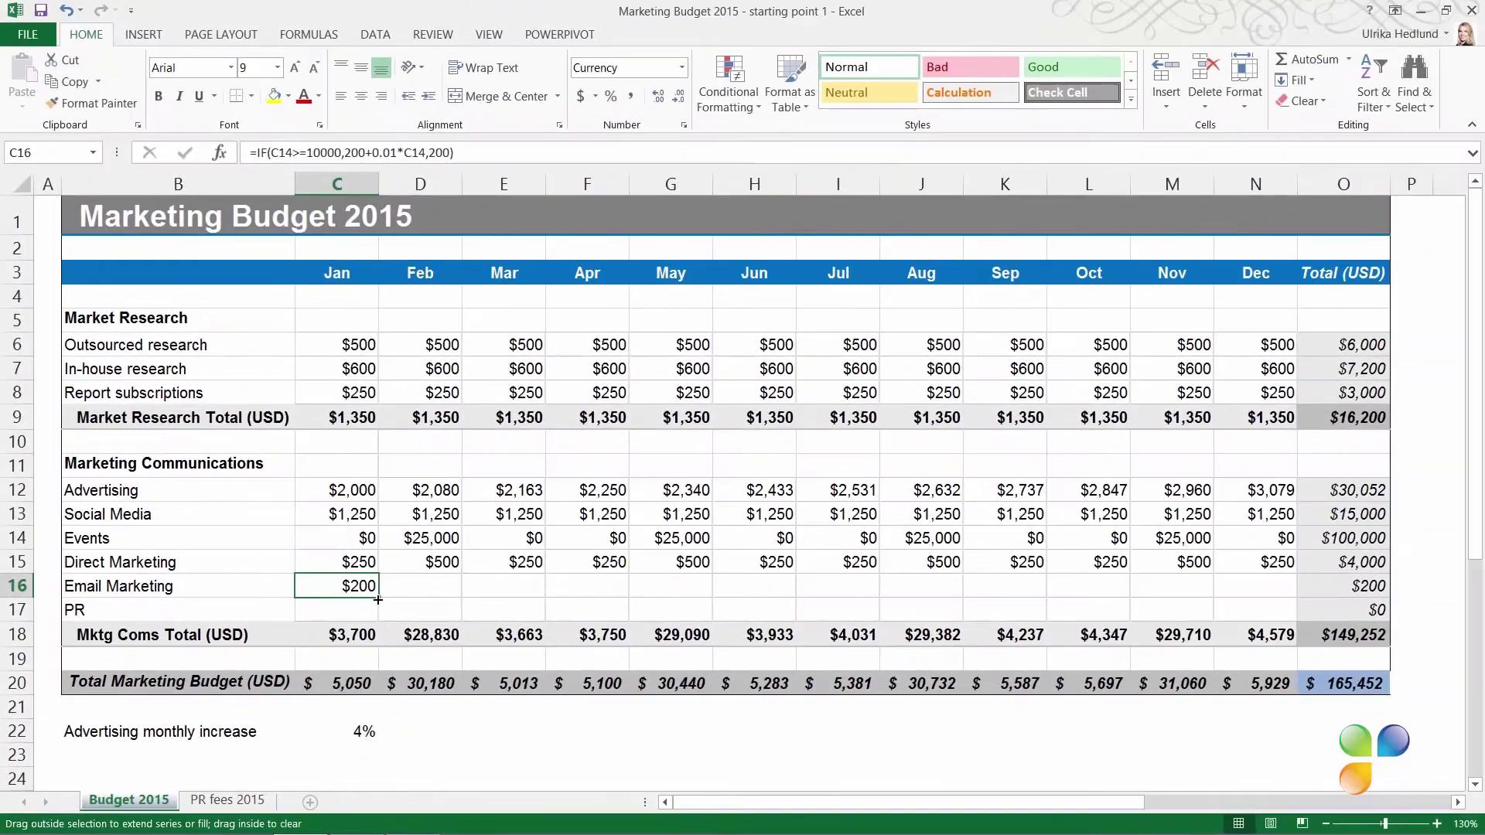
drag(516, 512, 1156, 513)
drag(843, 600, 1268, 594)
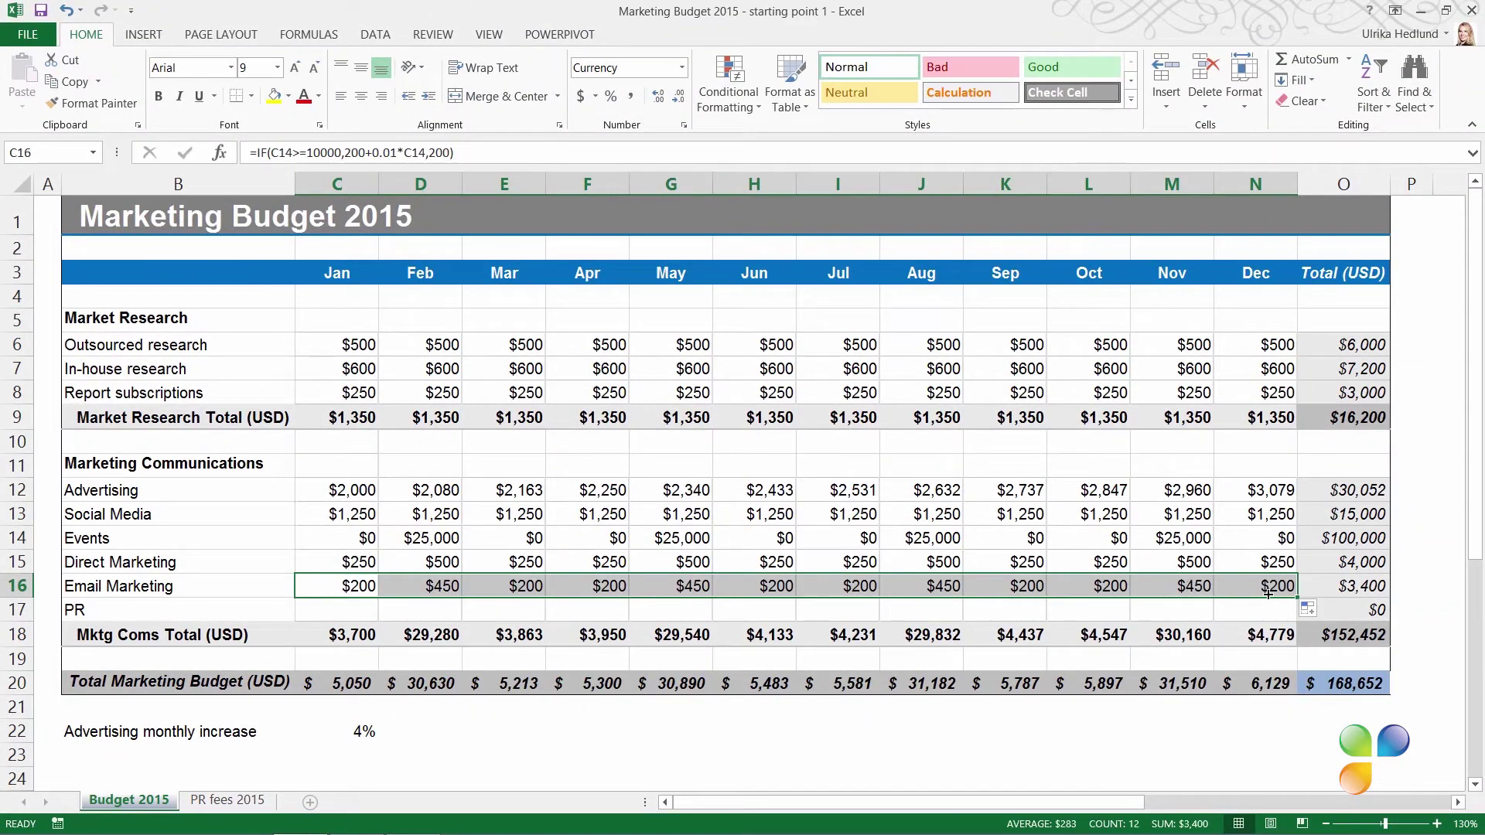
click(1283, 608)
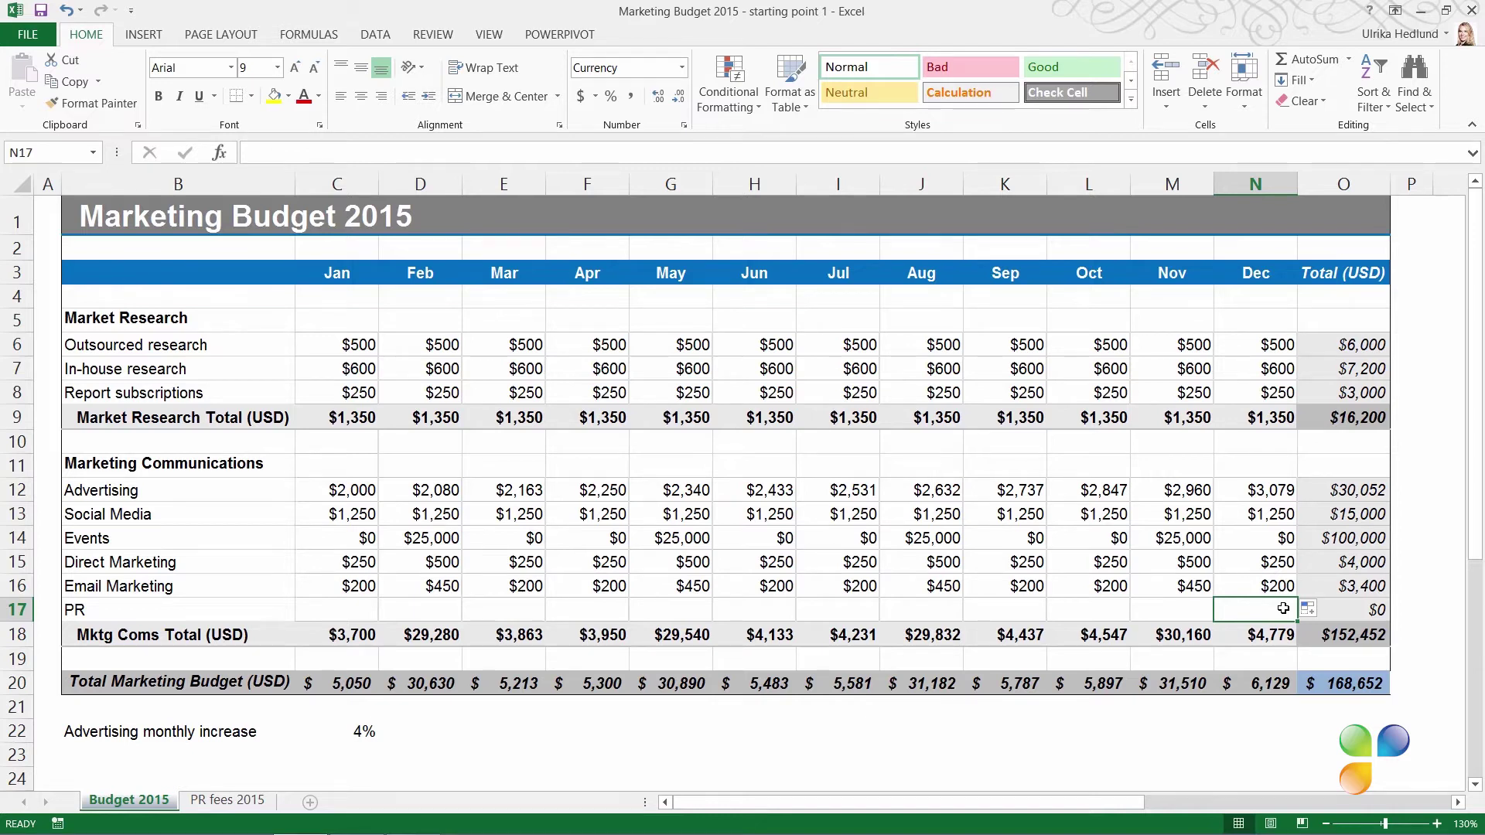
click(148, 752)
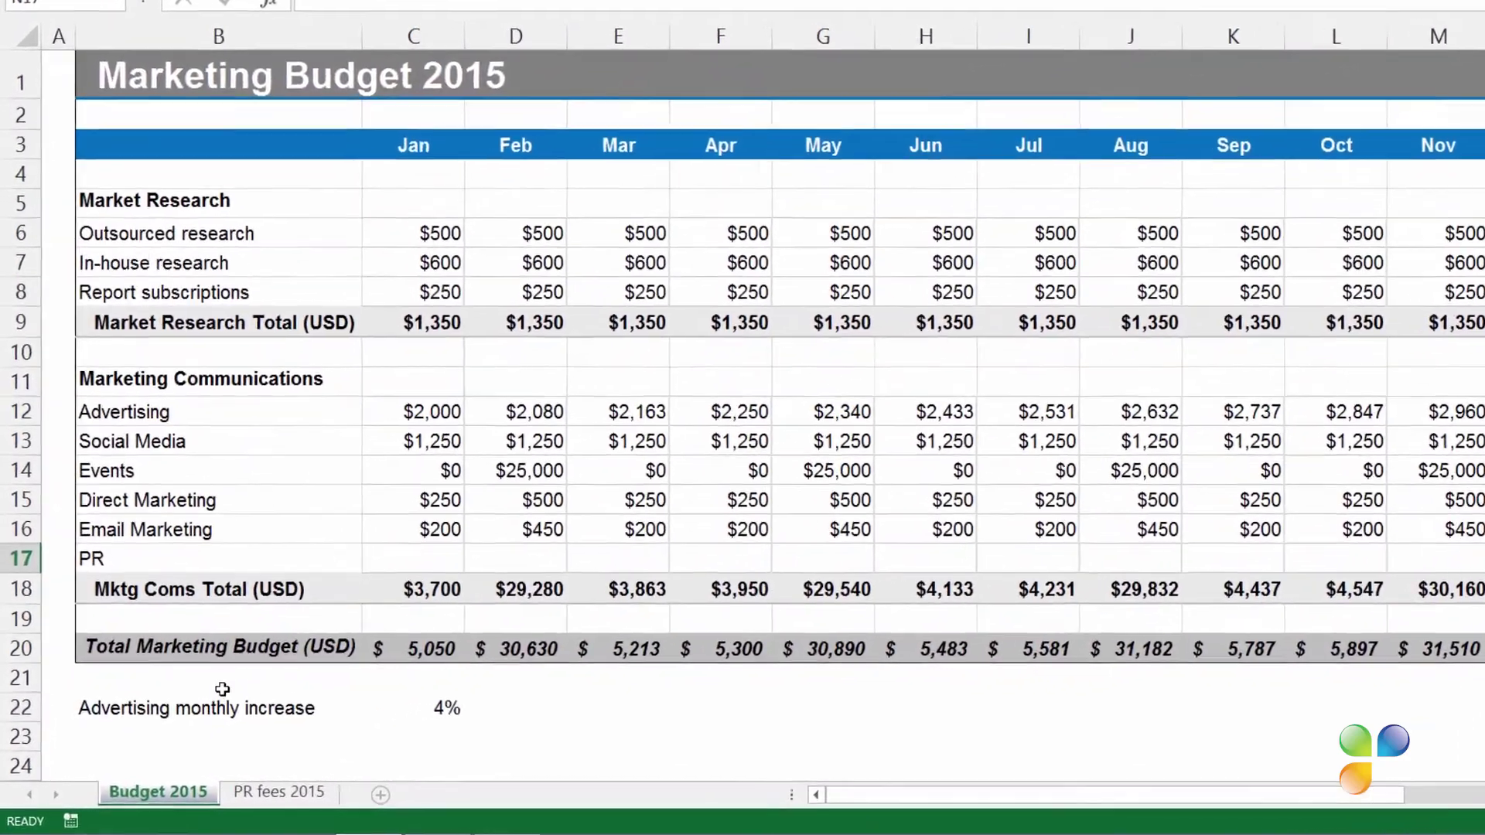
Step: Add the label "Email marketing monthly fixed" in B23 with the value 200 in C23
text(Em)
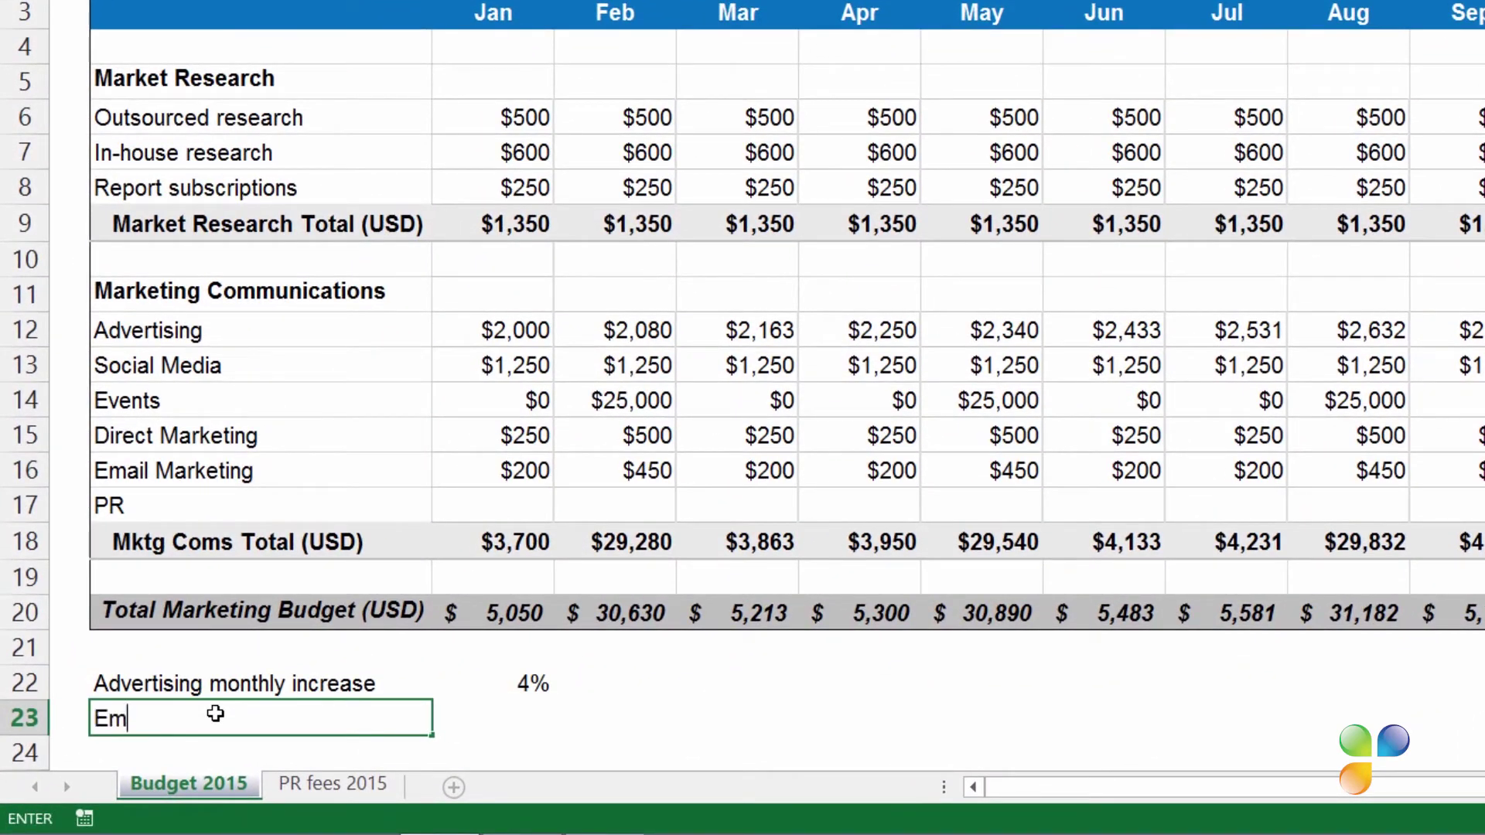
text(ail marketing monthly fixed)
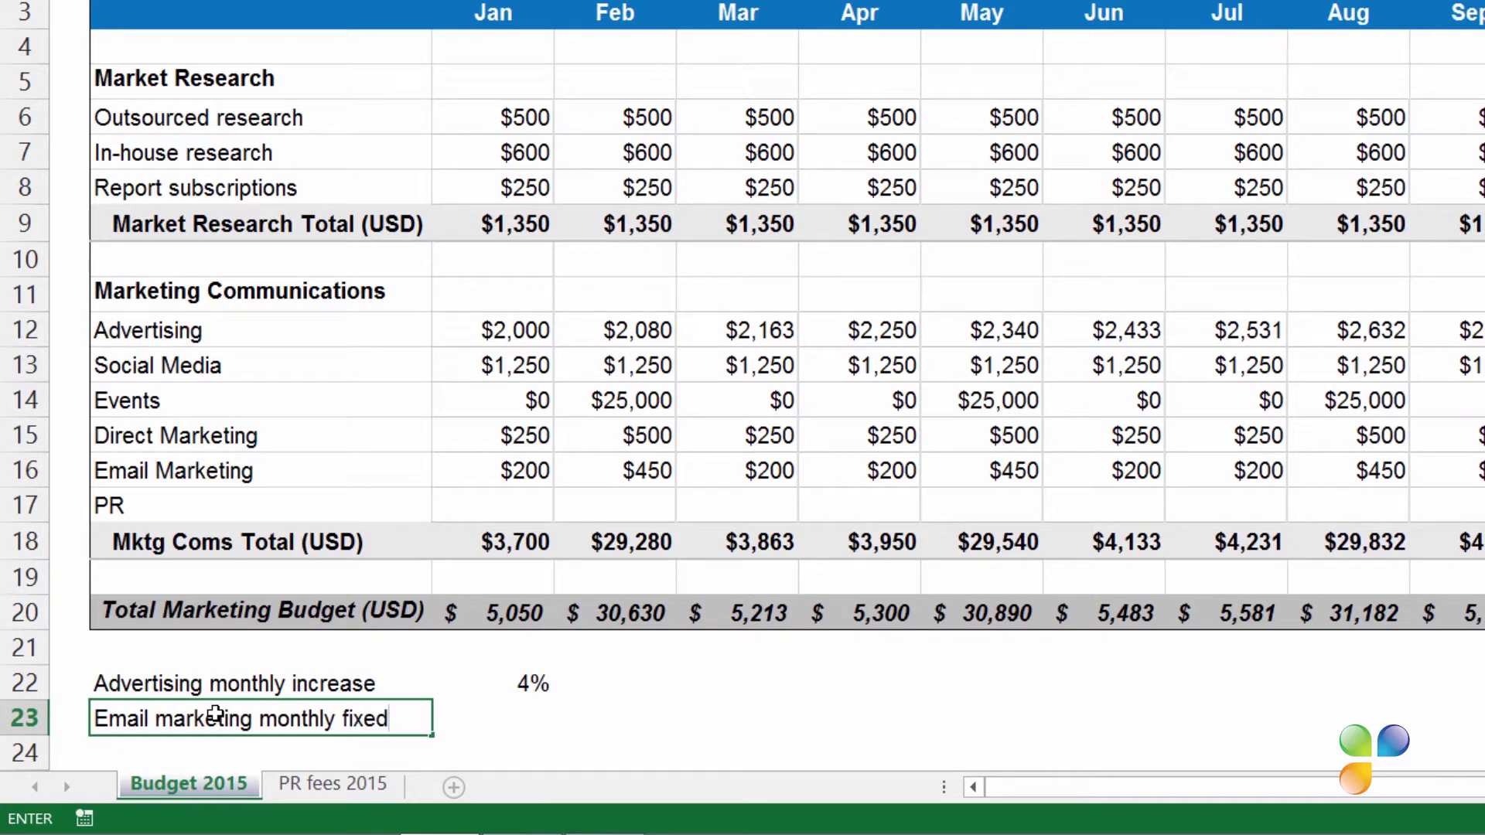
key(Tab)
text(200)
key(Return)
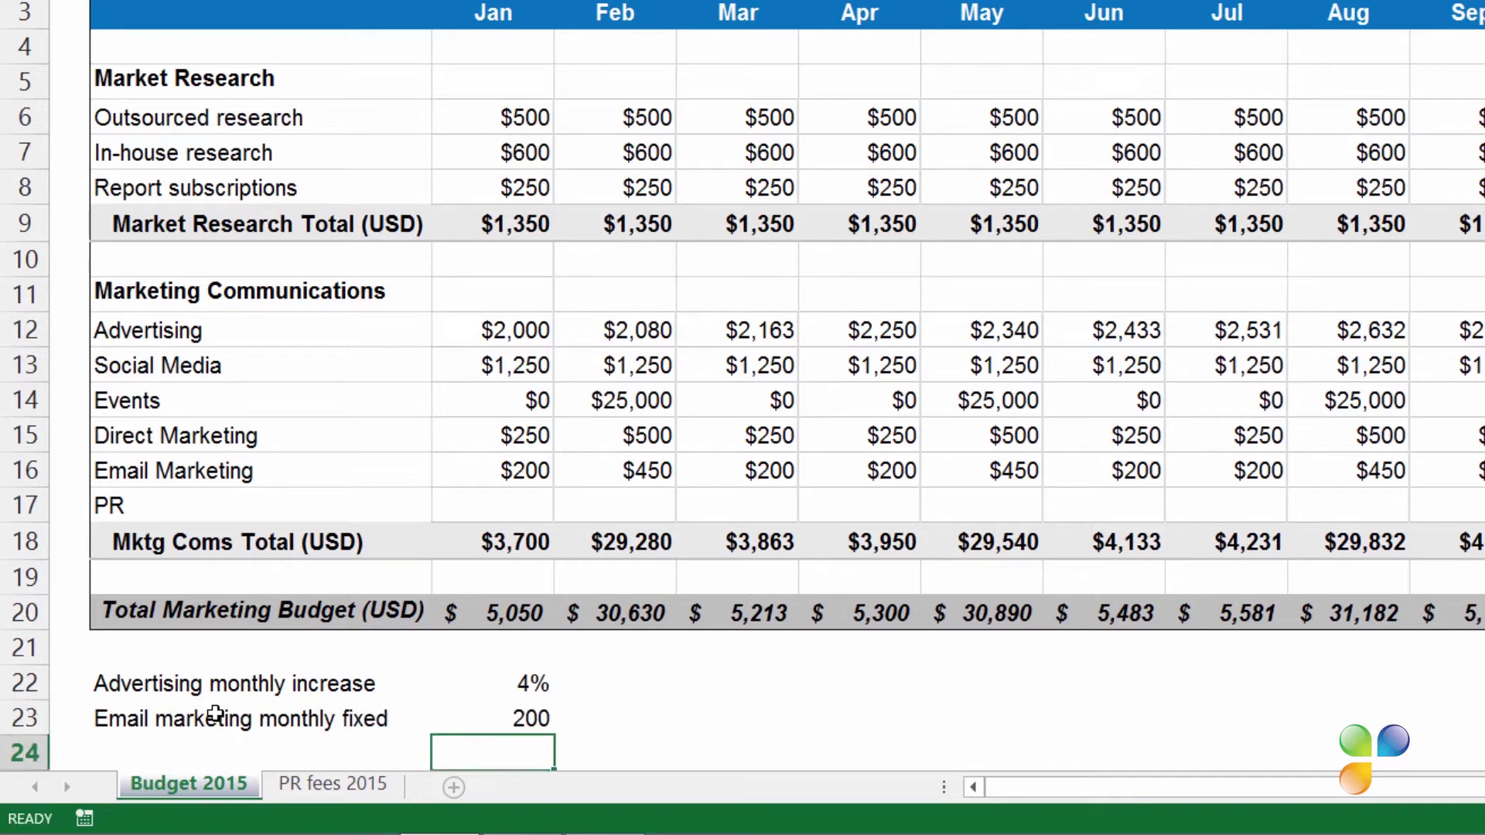
Step: Add the label "Email marketing event increase" in B24 with the value 1% in C24
key(Left)
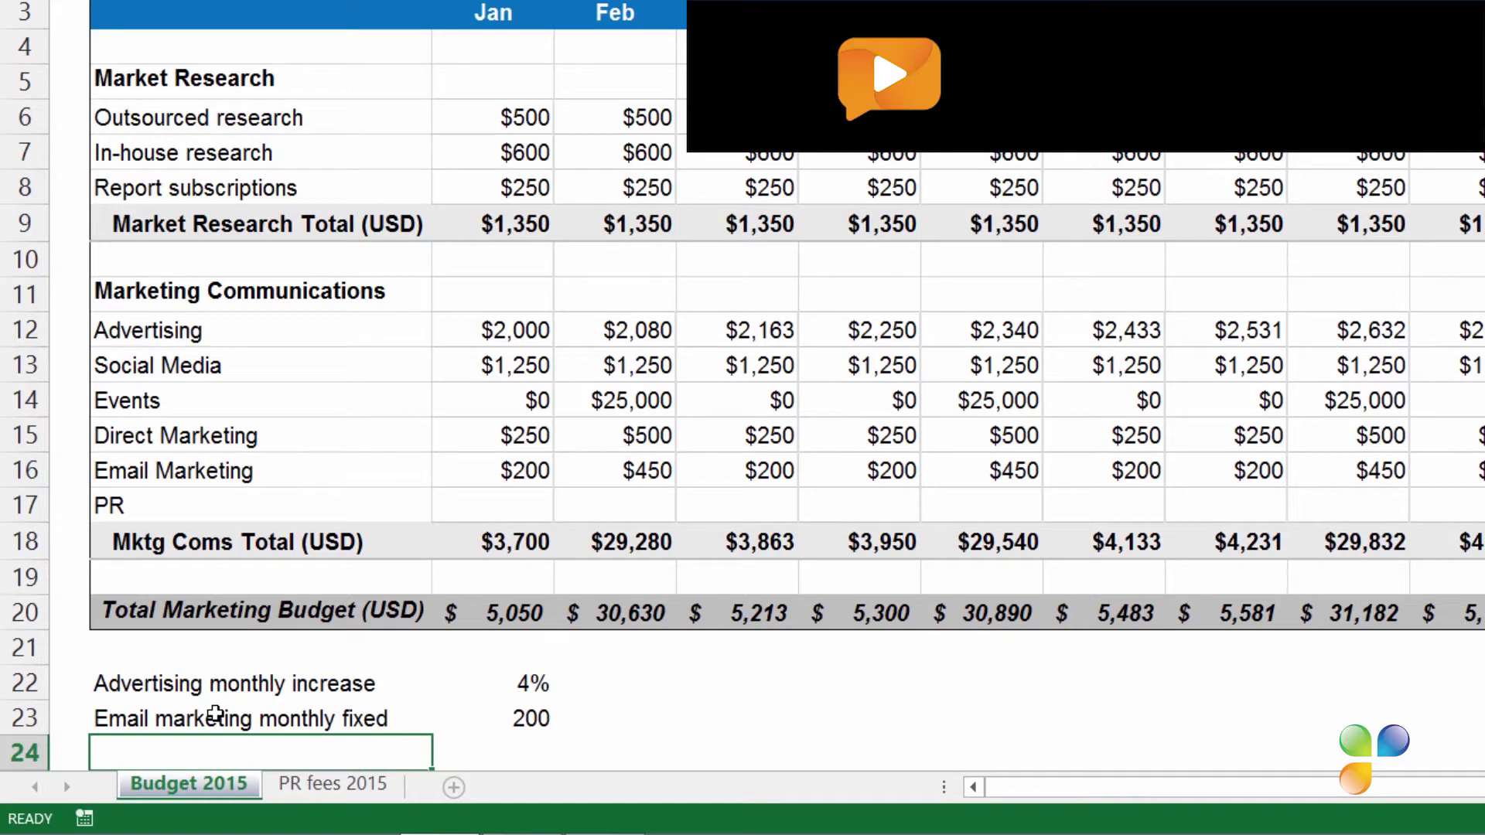
text(Email marketing event )
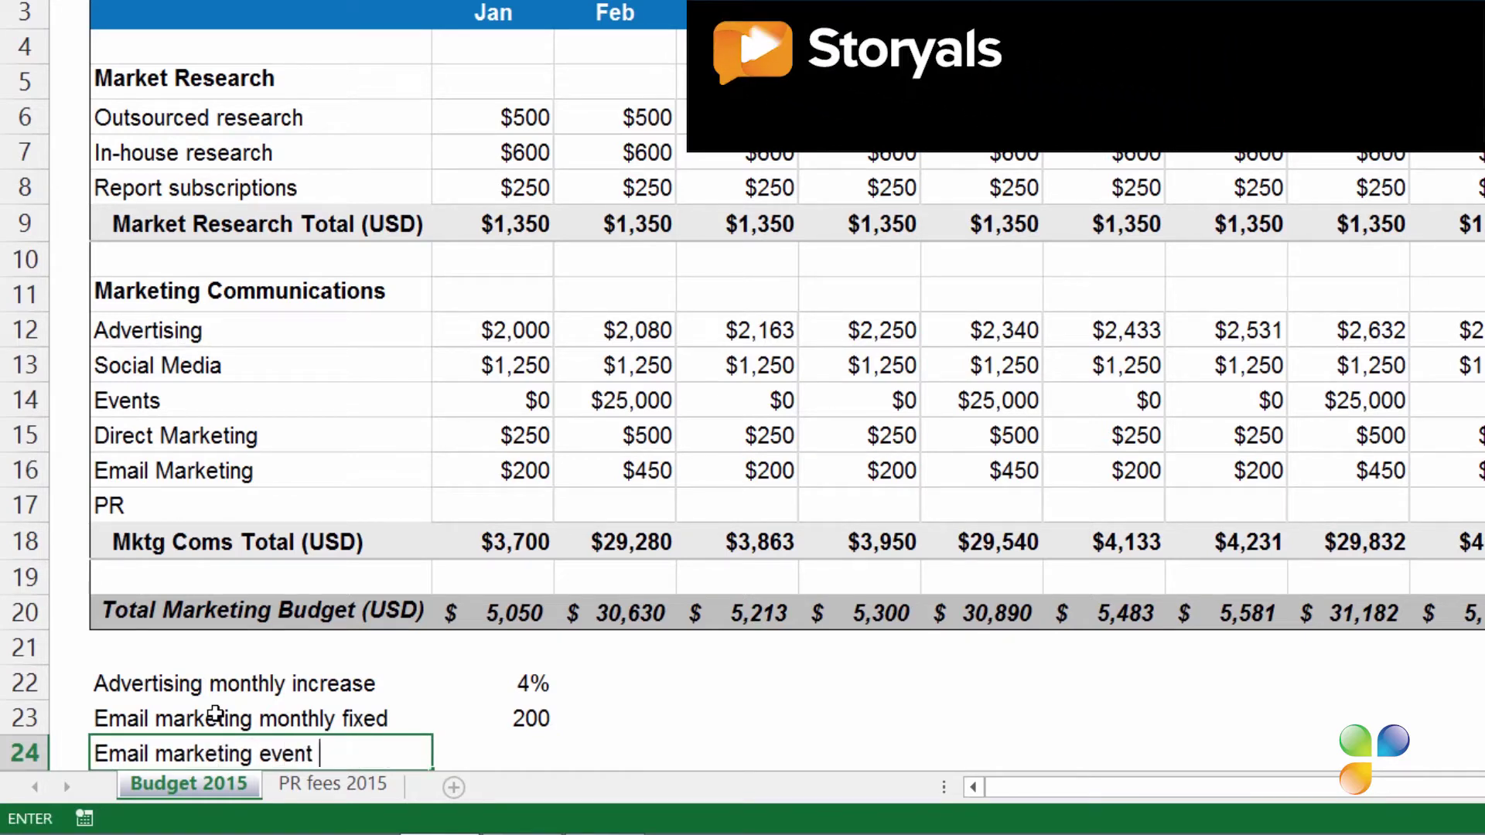
text(increase)
key(Tab)
text(1)
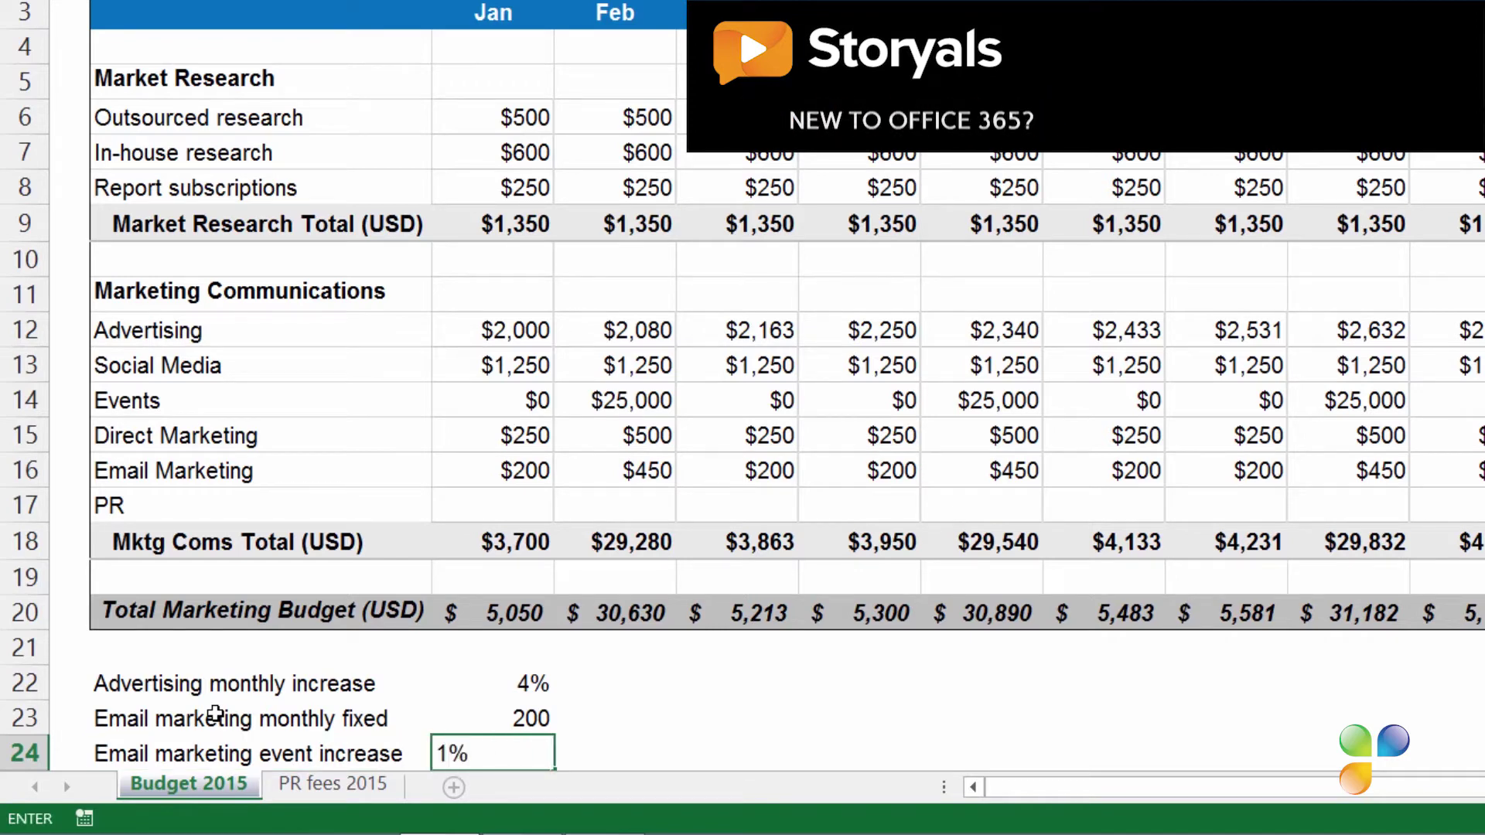
key(Return)
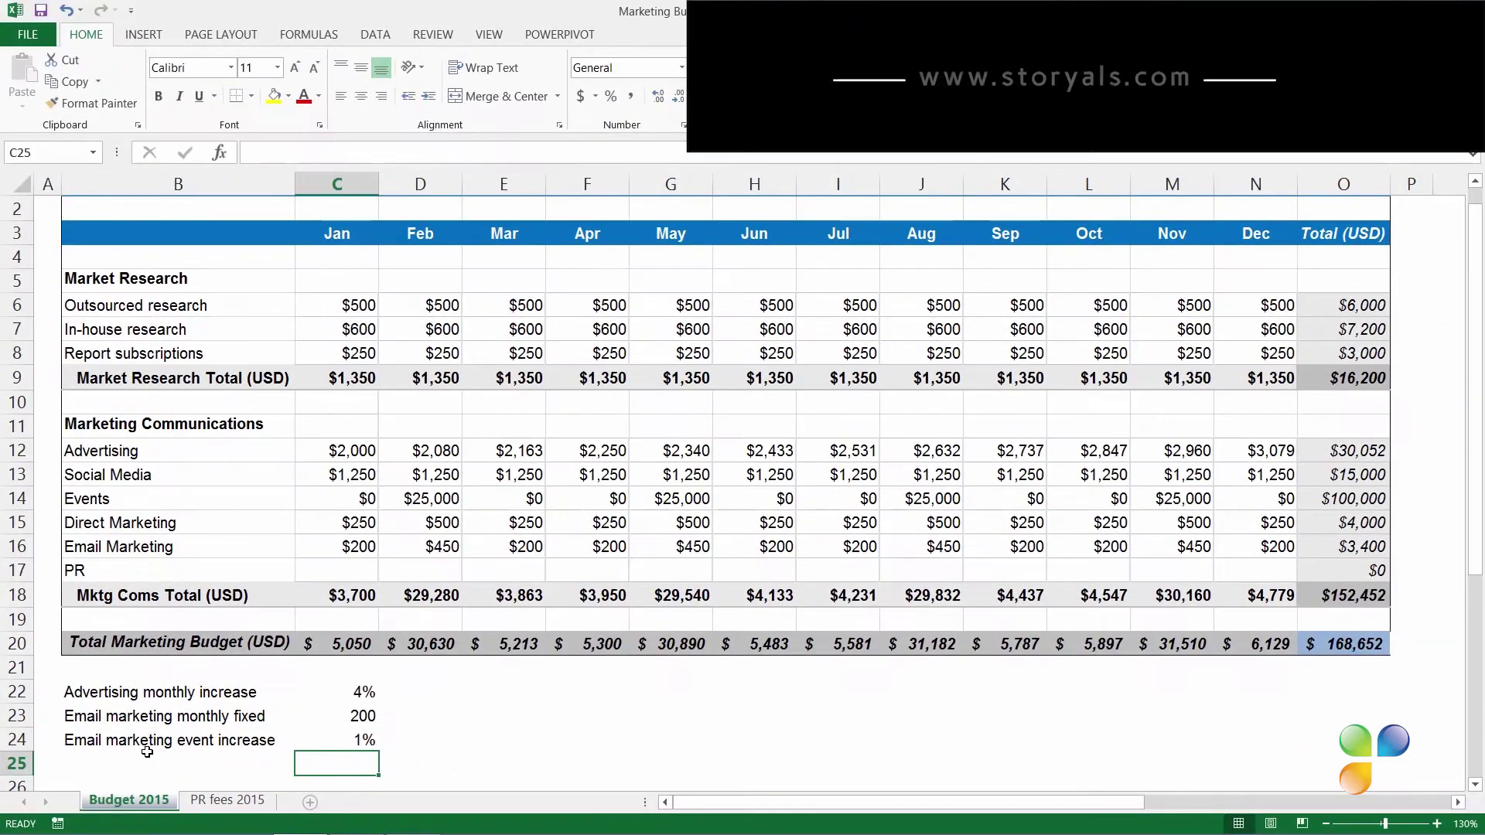
click(323, 742)
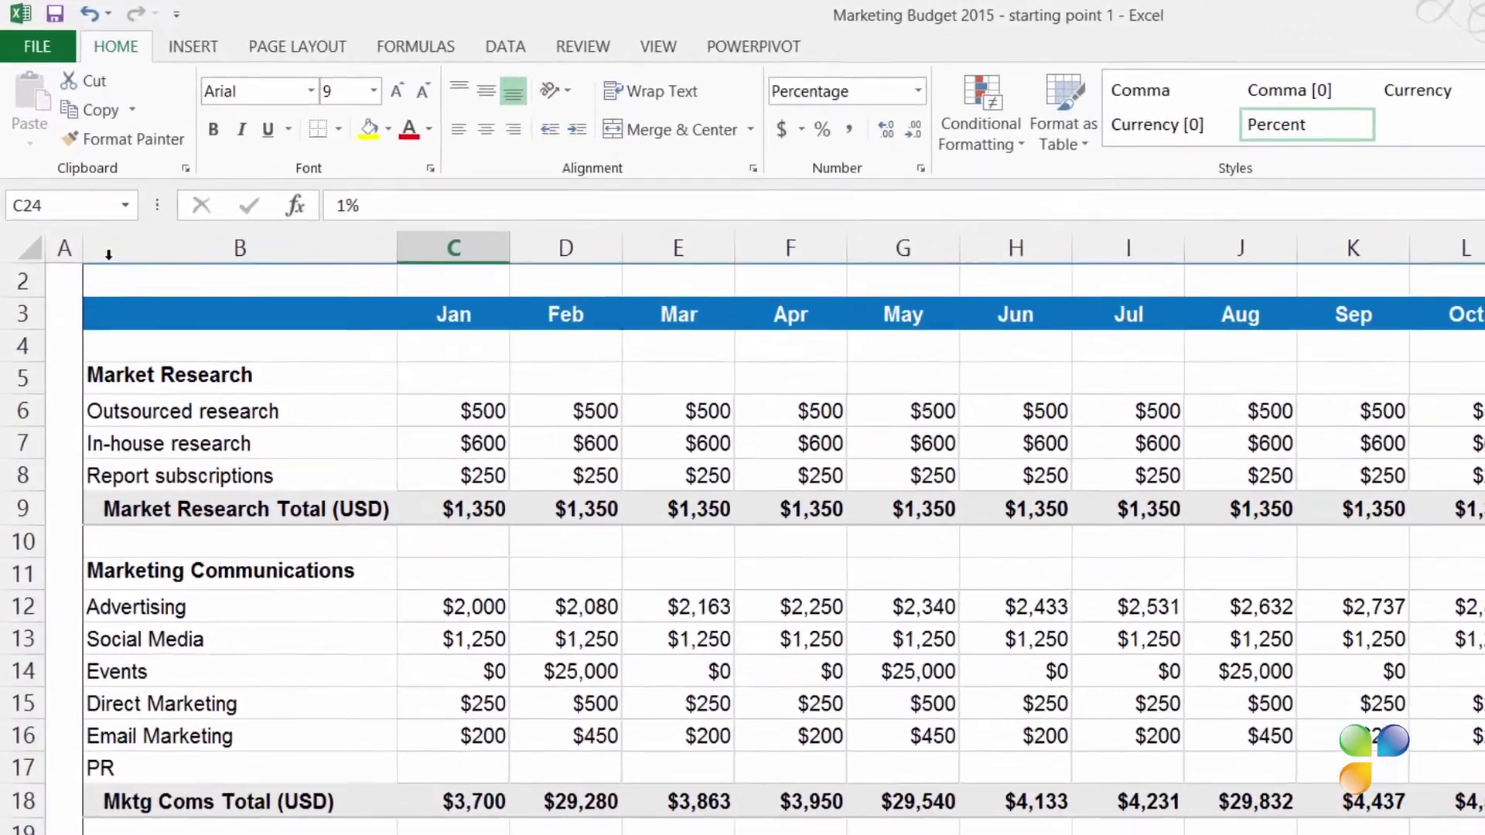
click(64, 153)
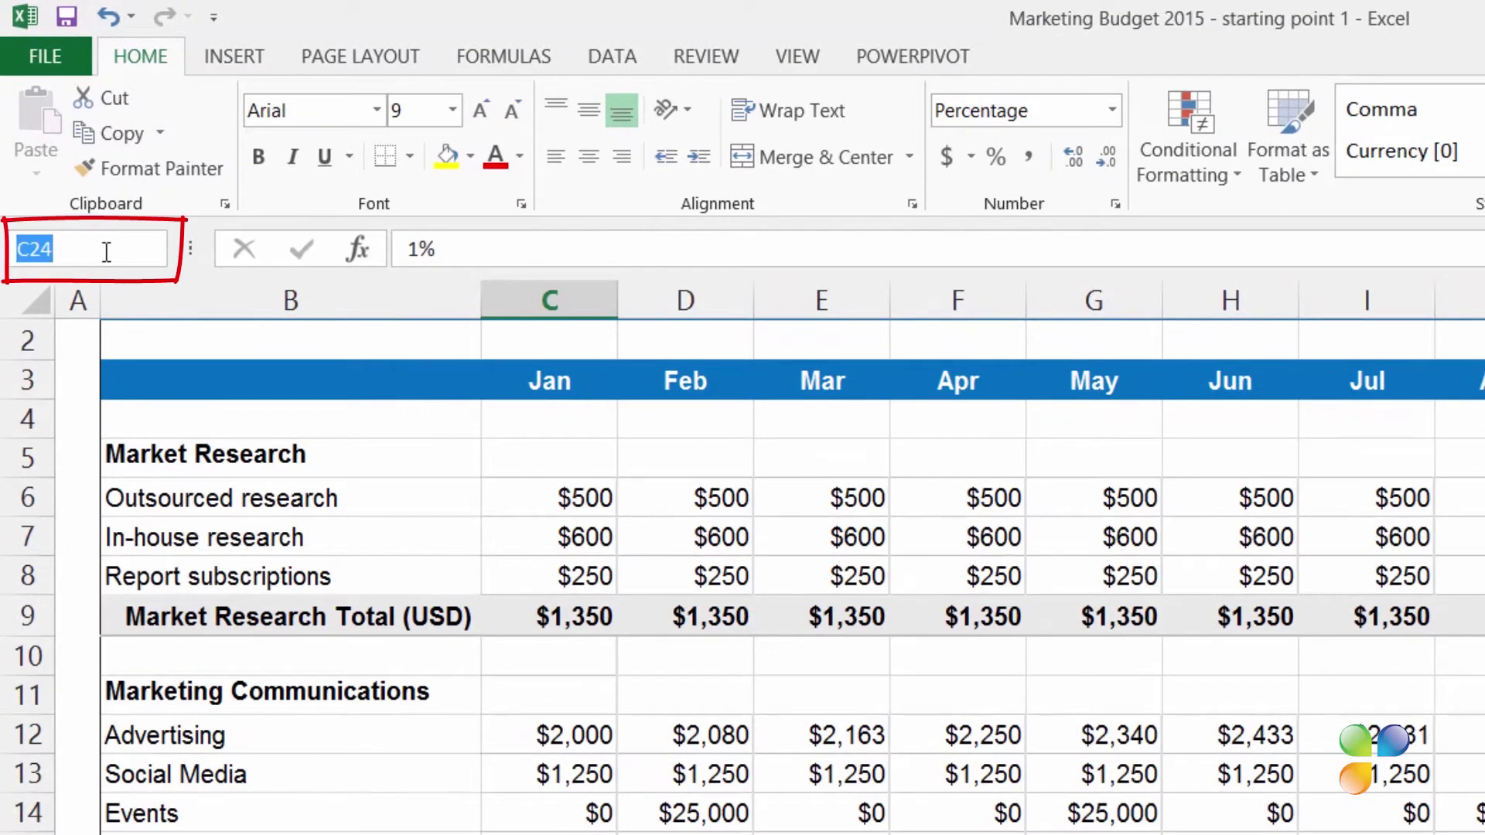
key(Escape)
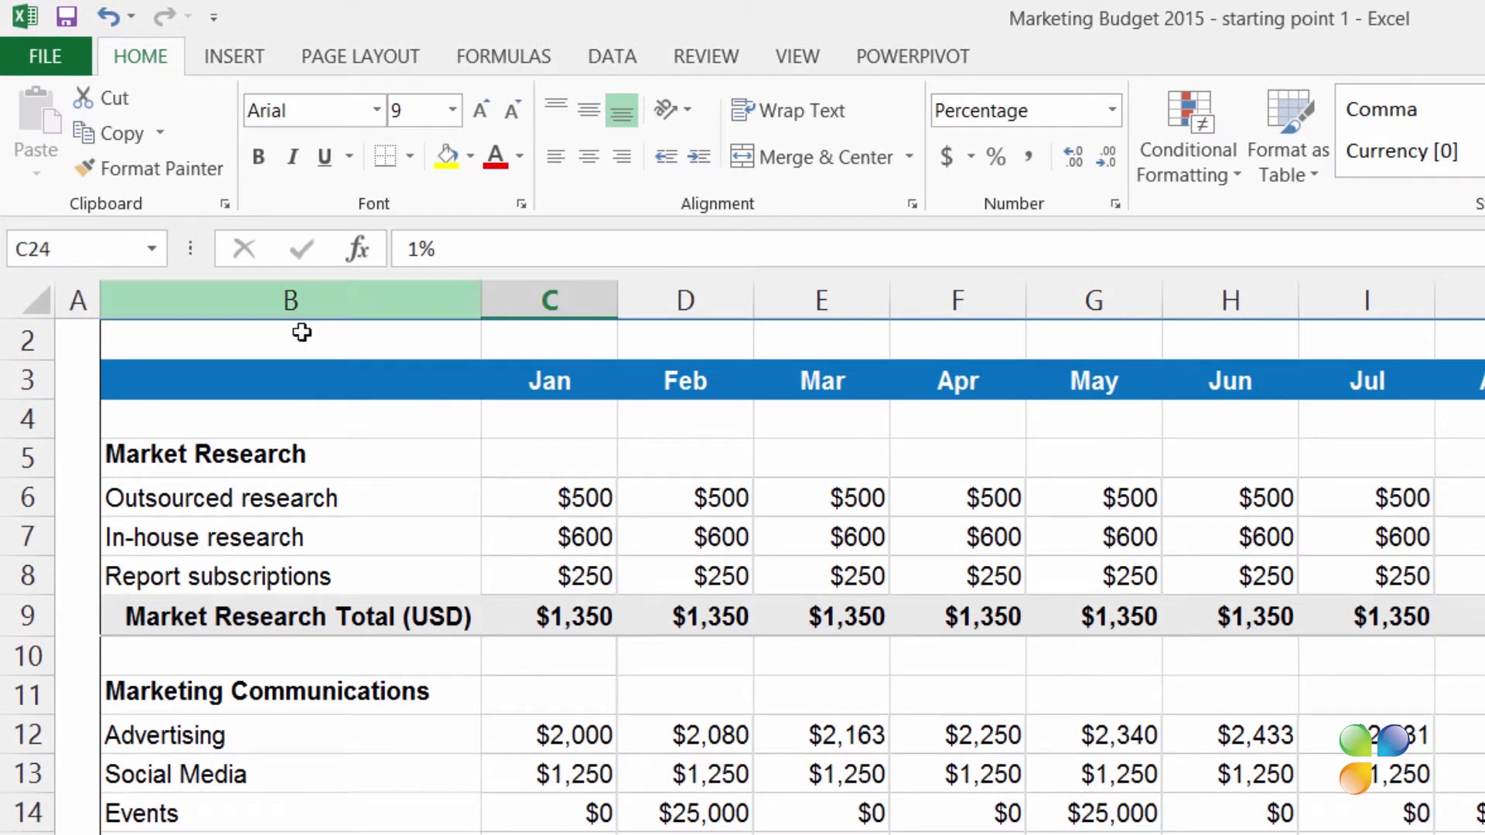
click(541, 62)
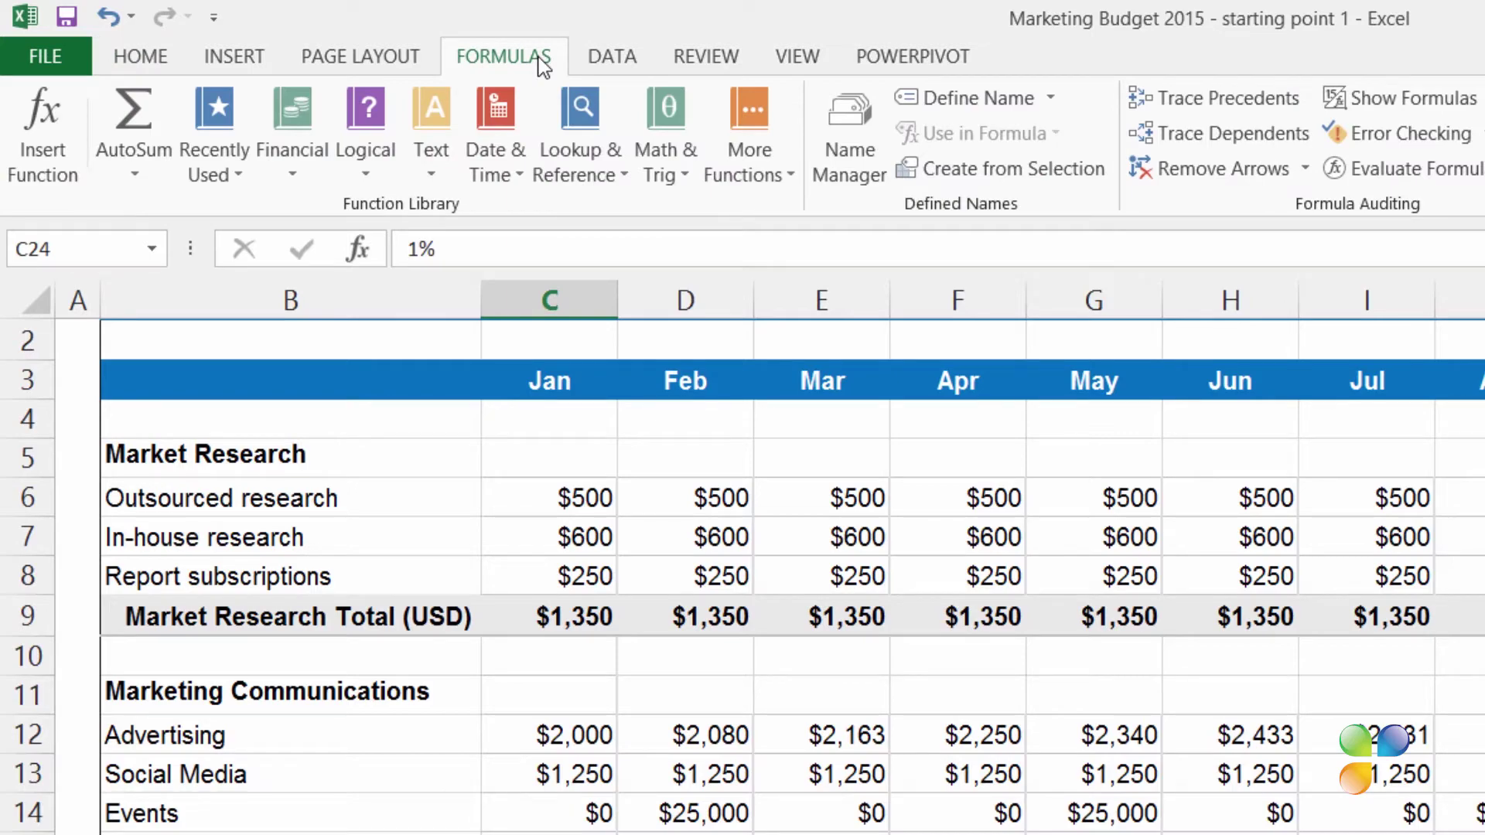
click(993, 96)
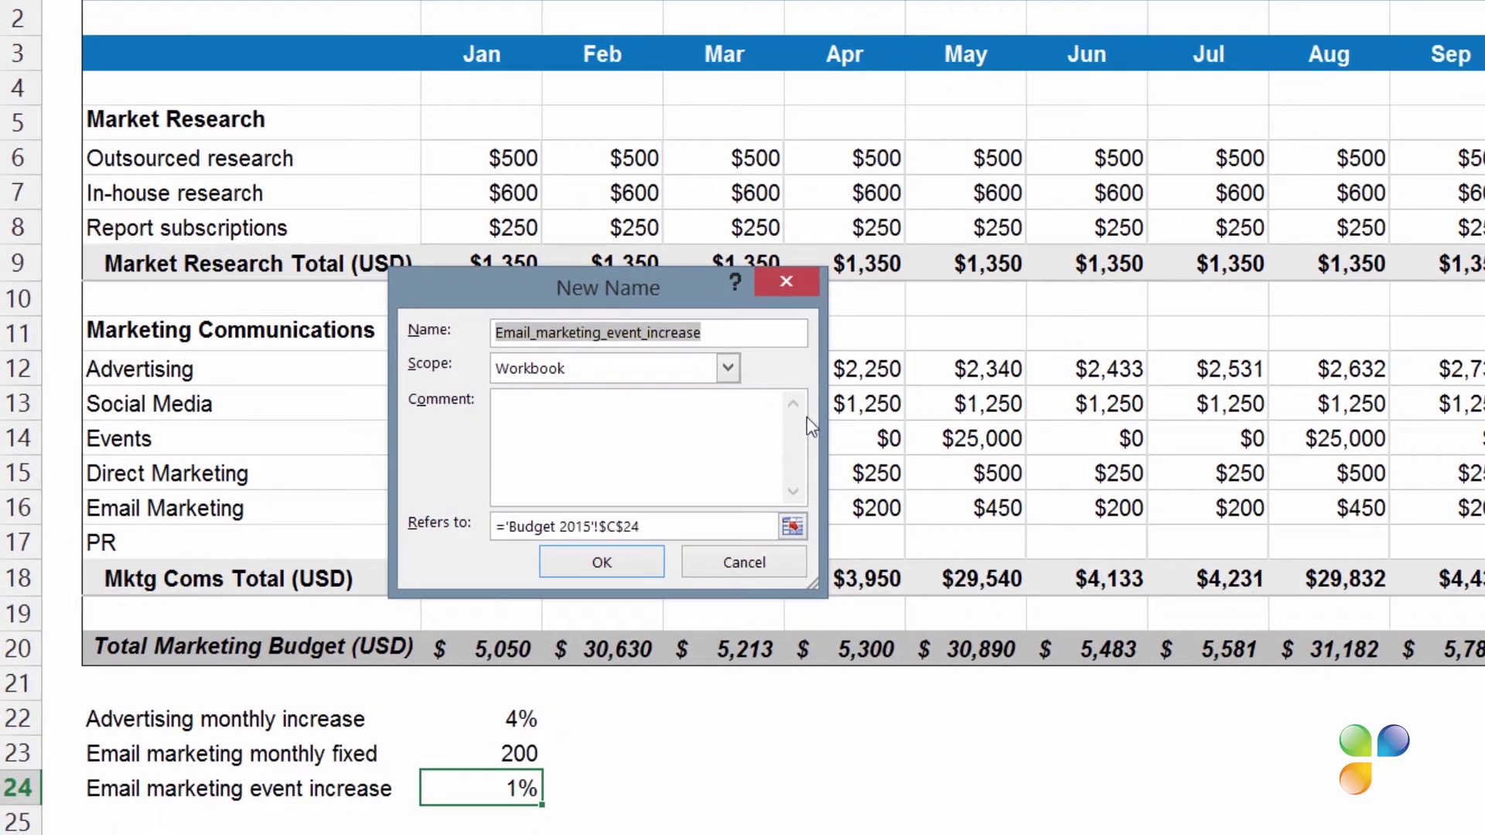
click(763, 566)
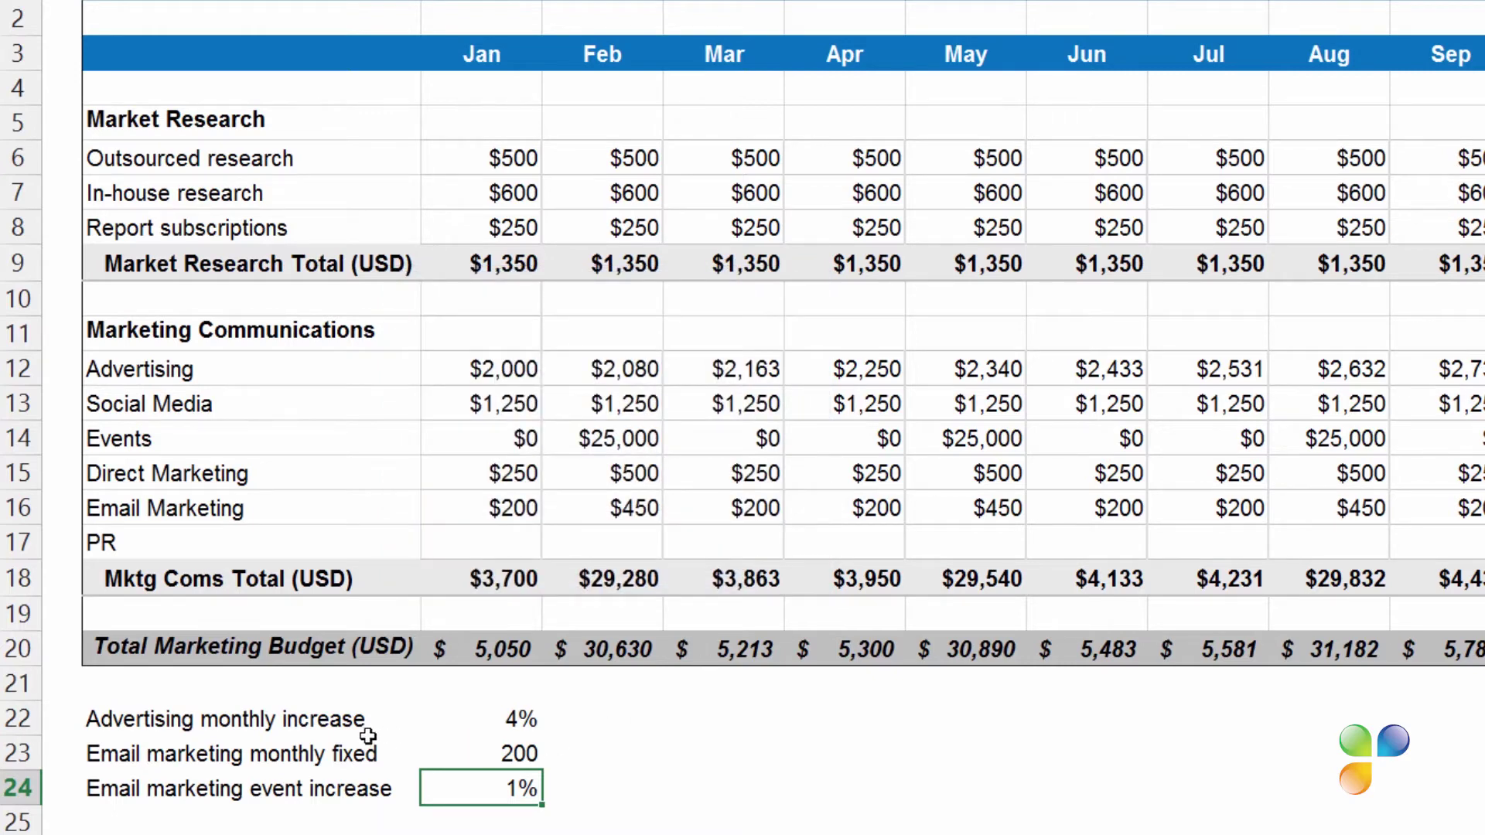
Step: Create named cells for C23 and C24 from the labels in the left column of the range B23:C24
mouse_move(321, 750)
mouse_down()
mouse_move(341, 785)
mouse_move(505, 788)
mouse_up()
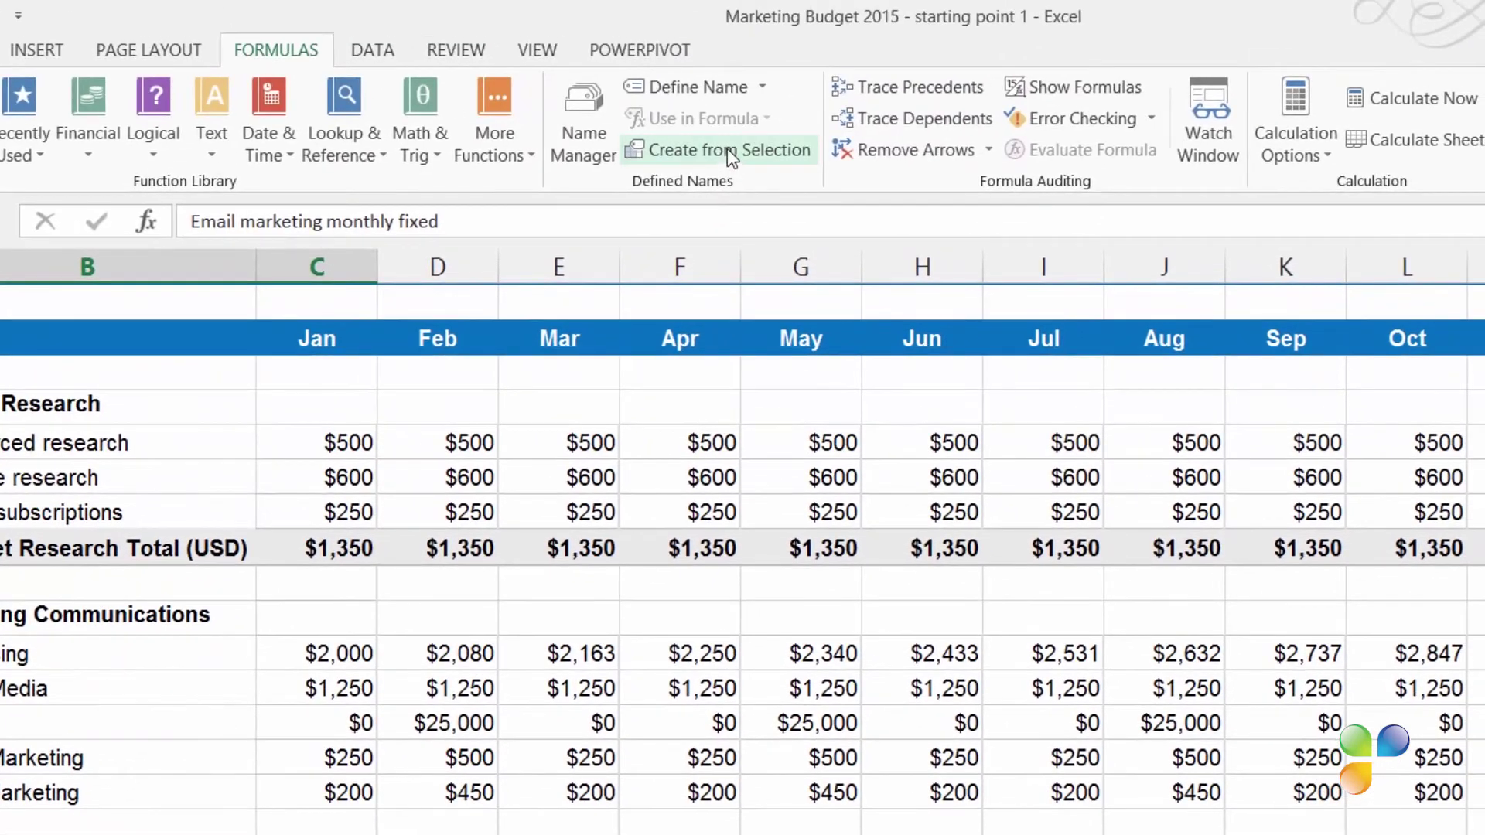
click(727, 149)
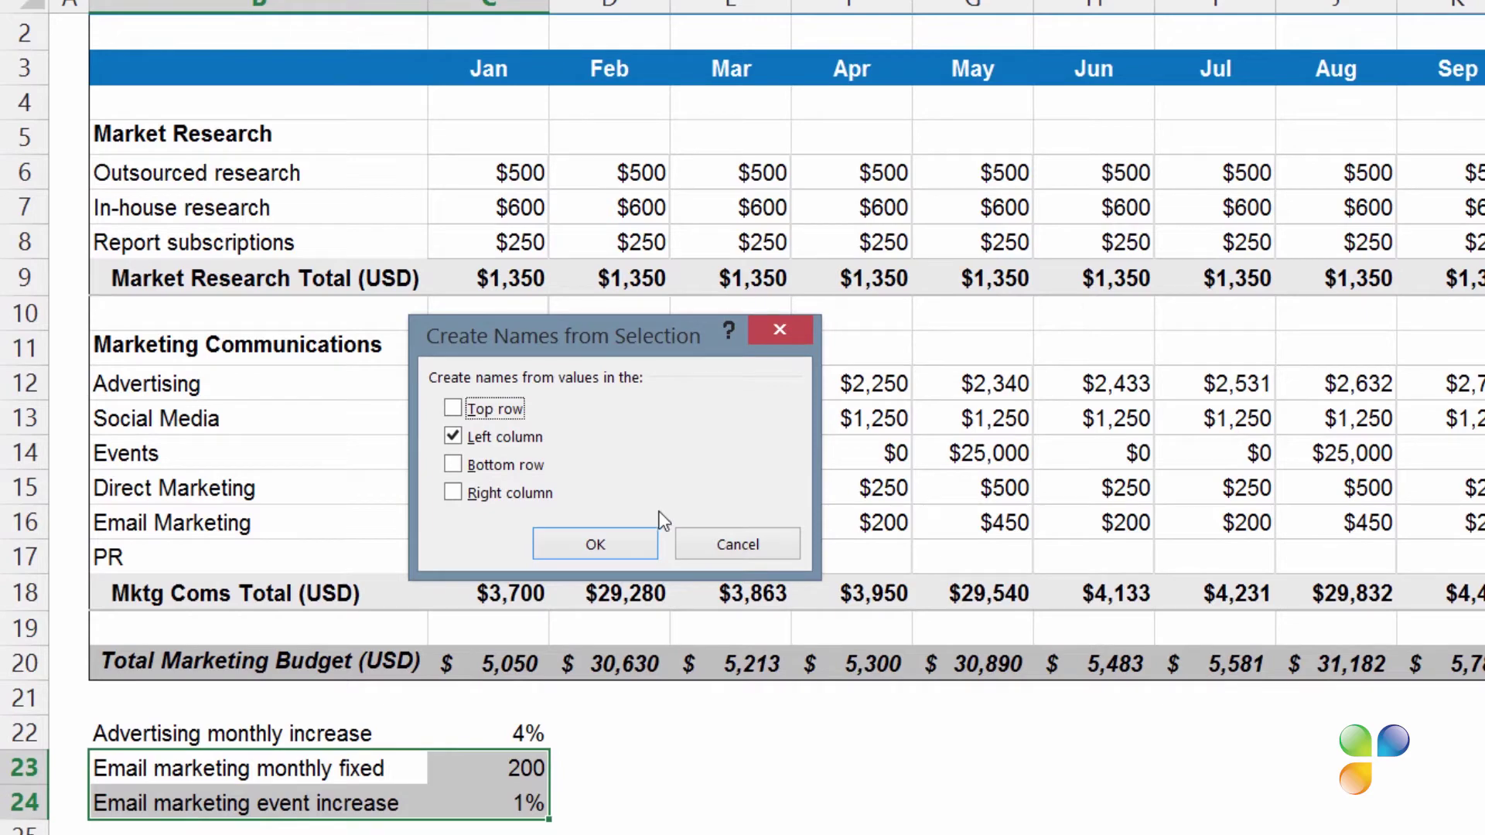
click(620, 545)
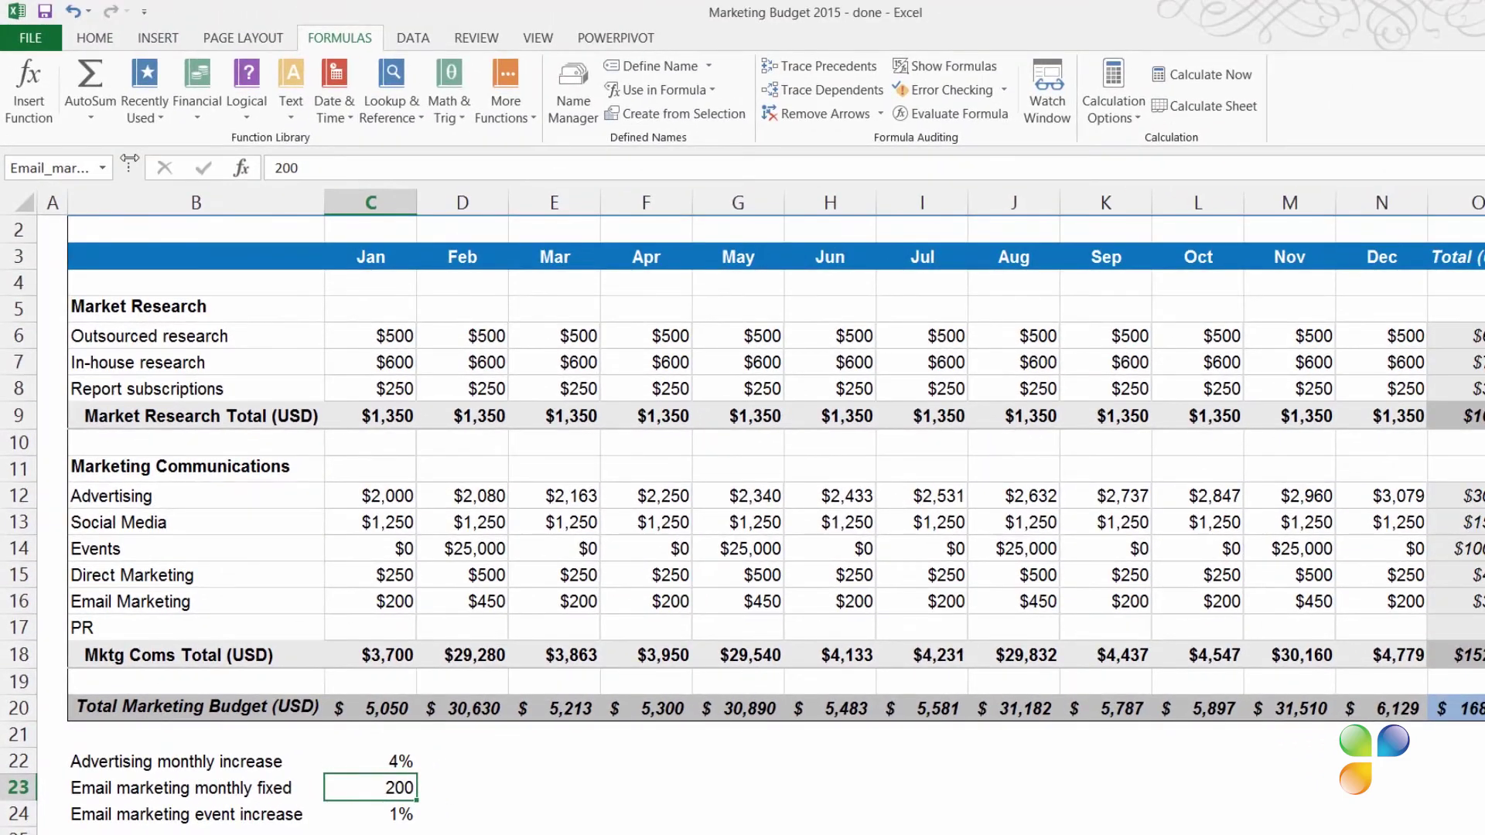
Step: Widen the Name Box and review the workbook's defined names in the Name Manager
drag(272, 151, 286, 159)
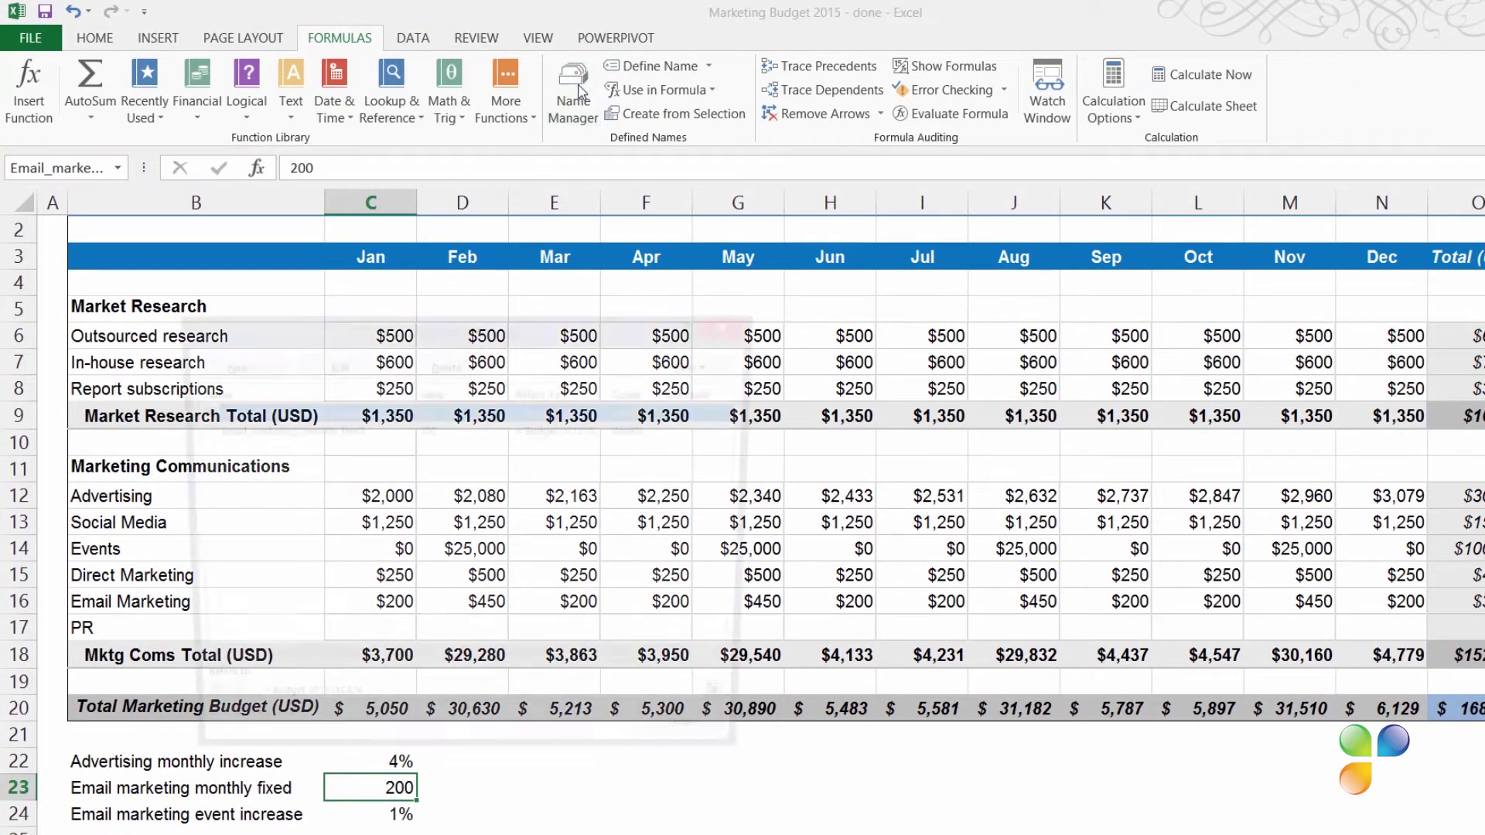
click(579, 91)
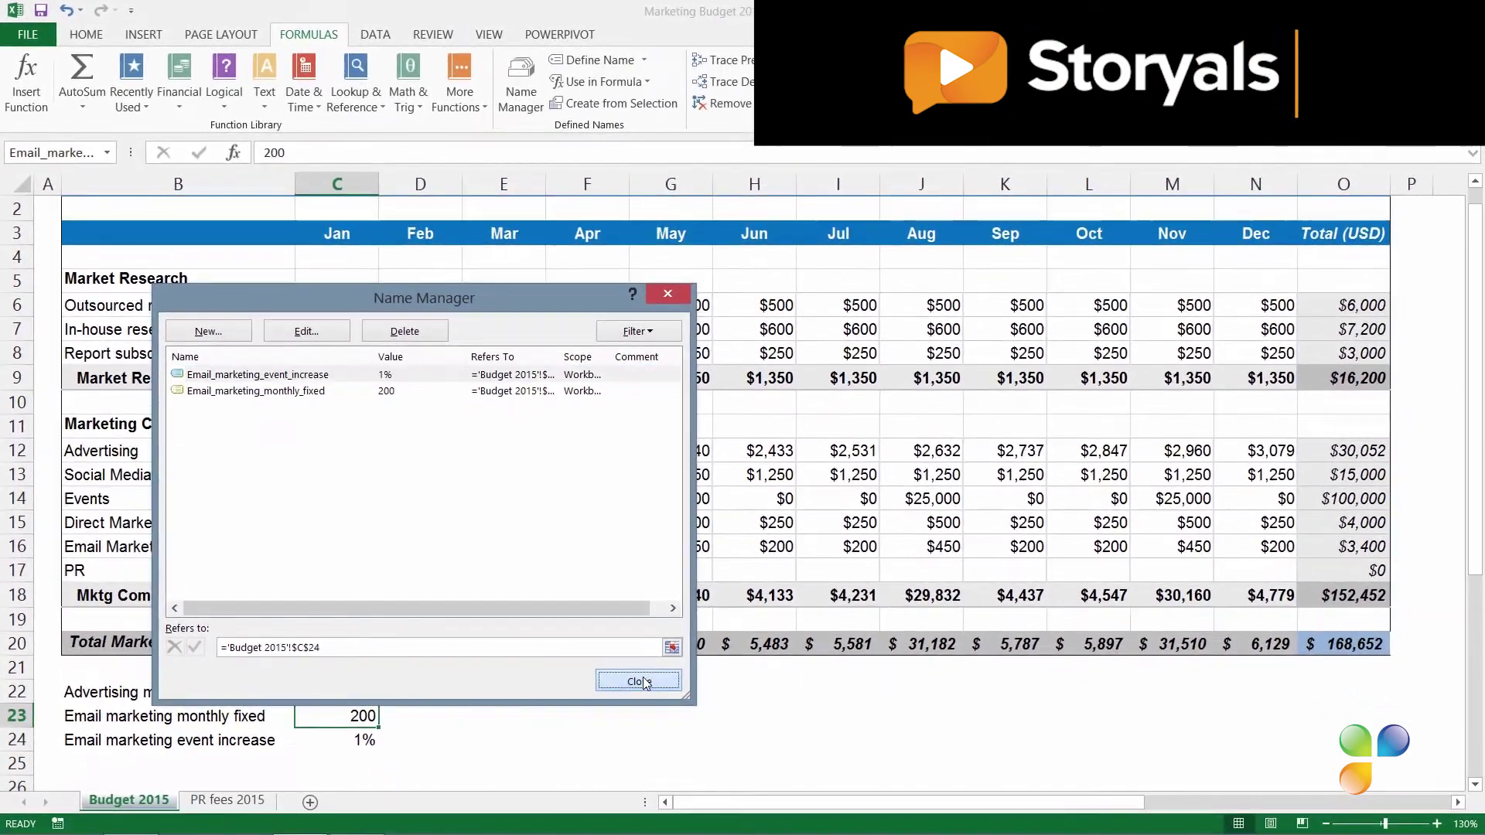
click(694, 739)
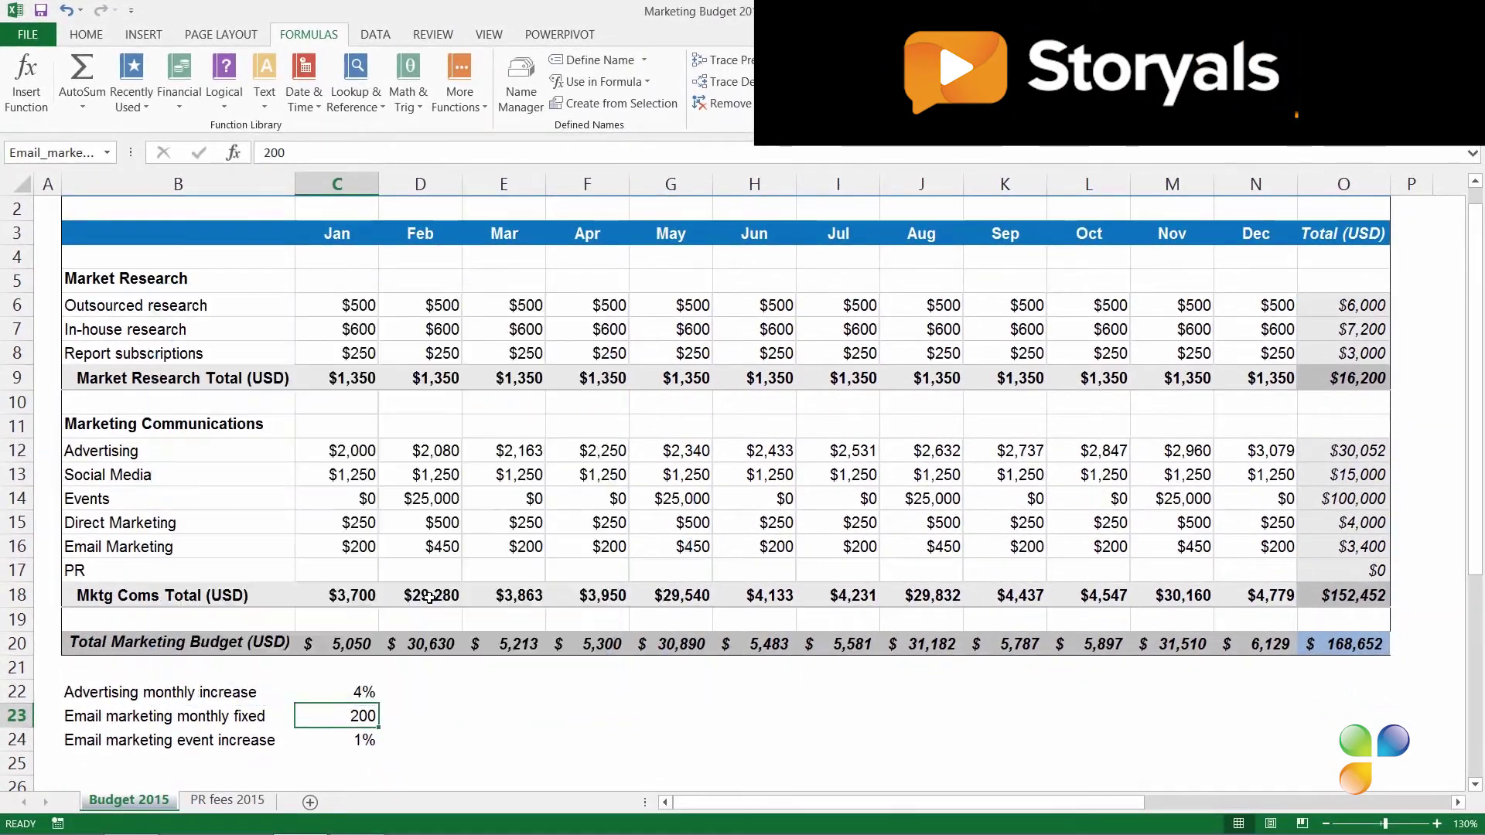
Step: Replace the result arguments of C16's IF formula with the value-if-true expression Email_marketing_monthly_fixed+Email_marketing_event_increase*C14
click(333, 547)
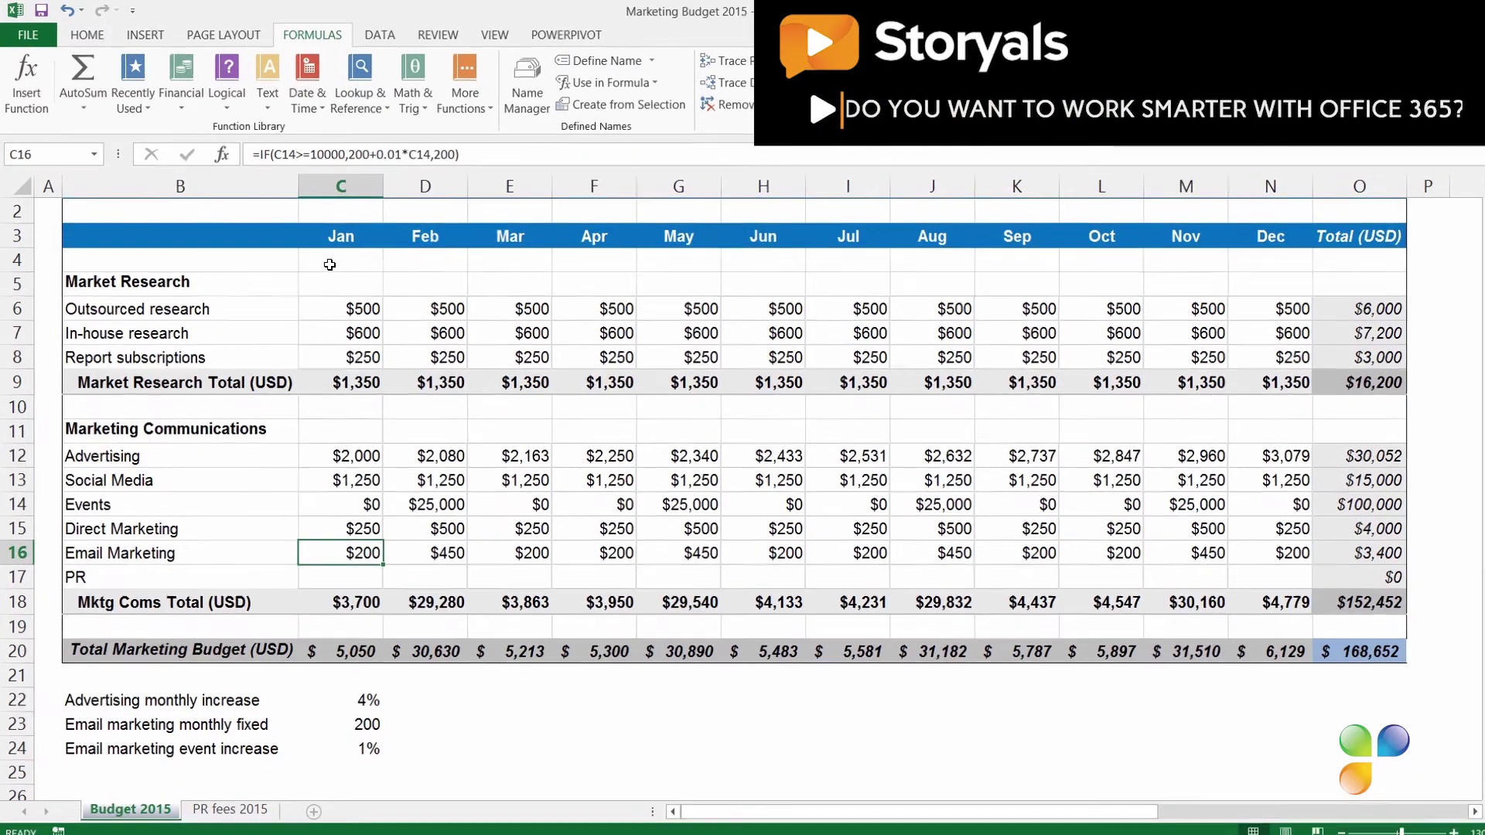
click(453, 152)
drag(452, 152, 353, 152)
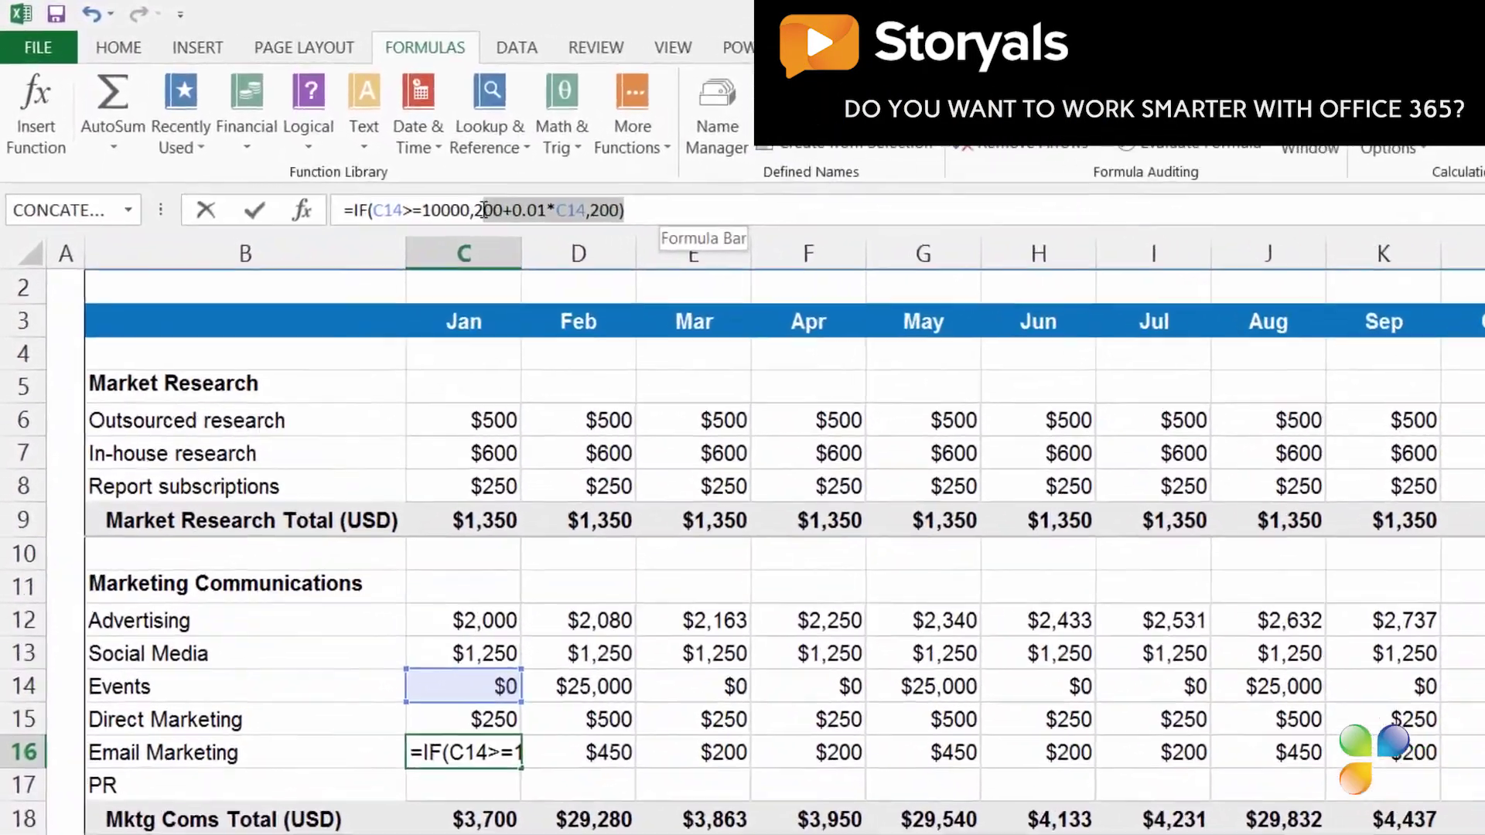
key(BackSpace)
key(BackSpace)
text(E)
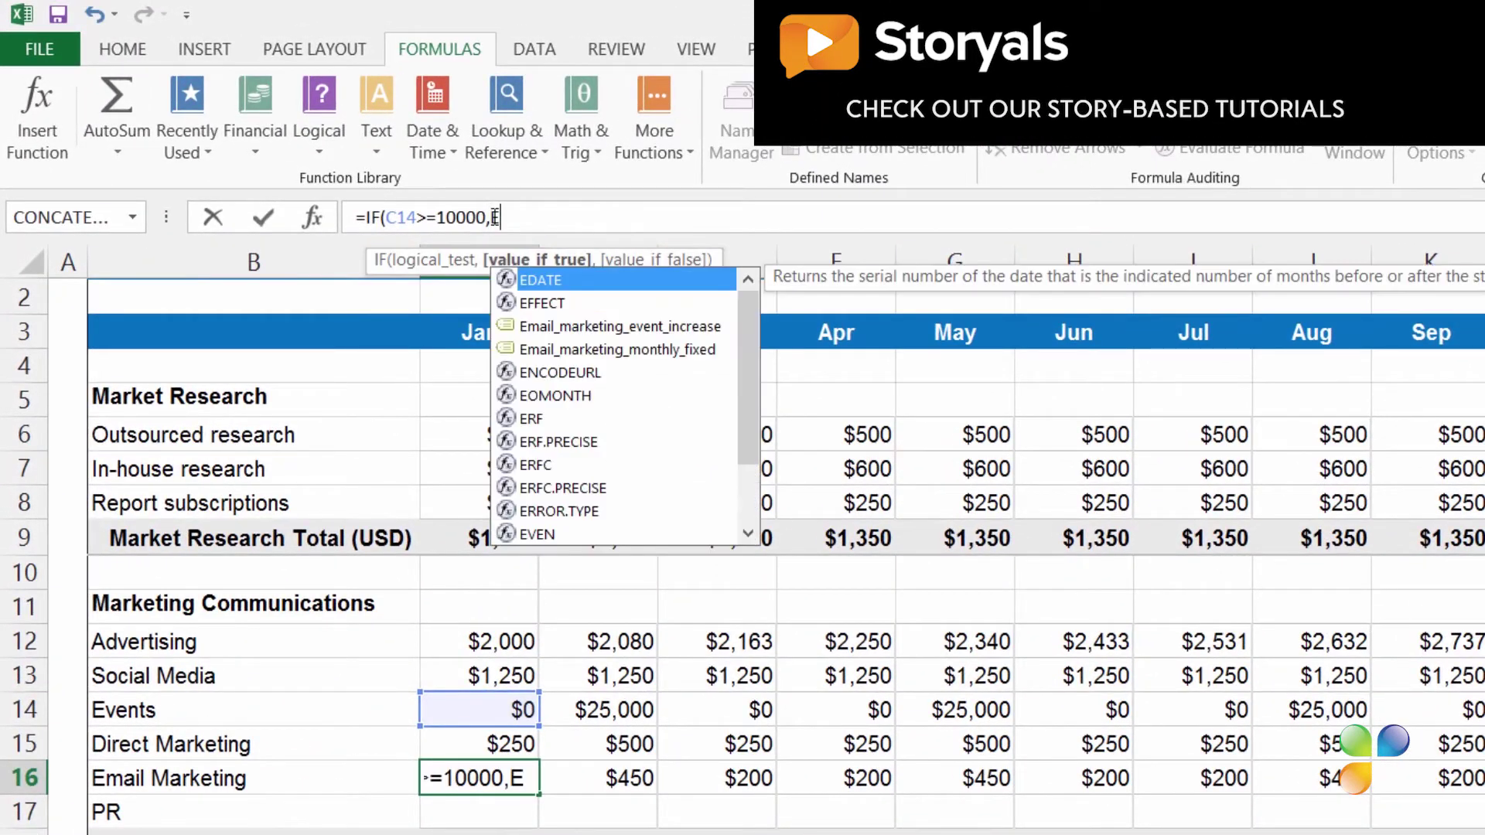
text(m)
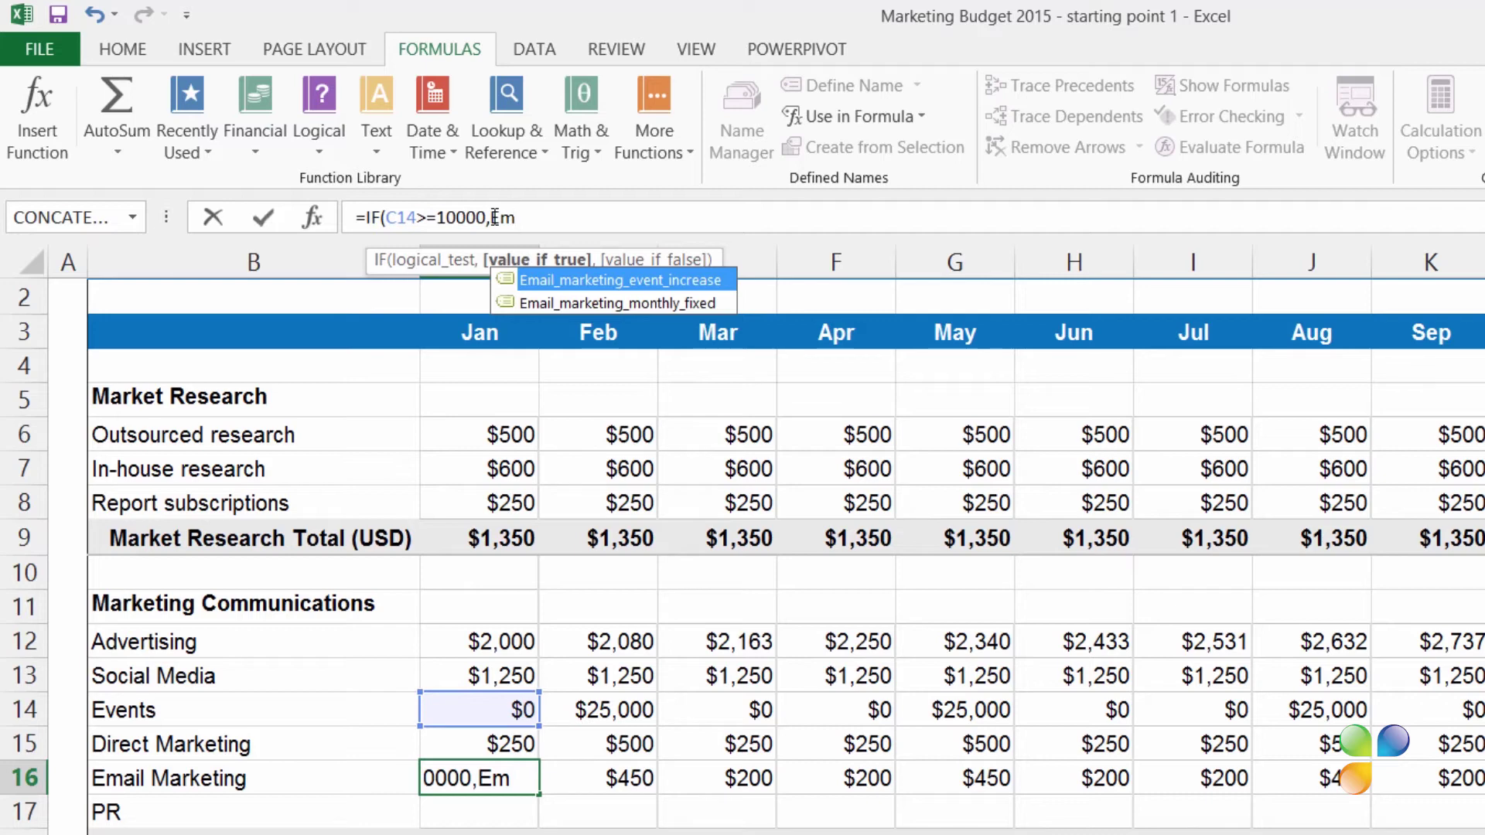
key(Down)
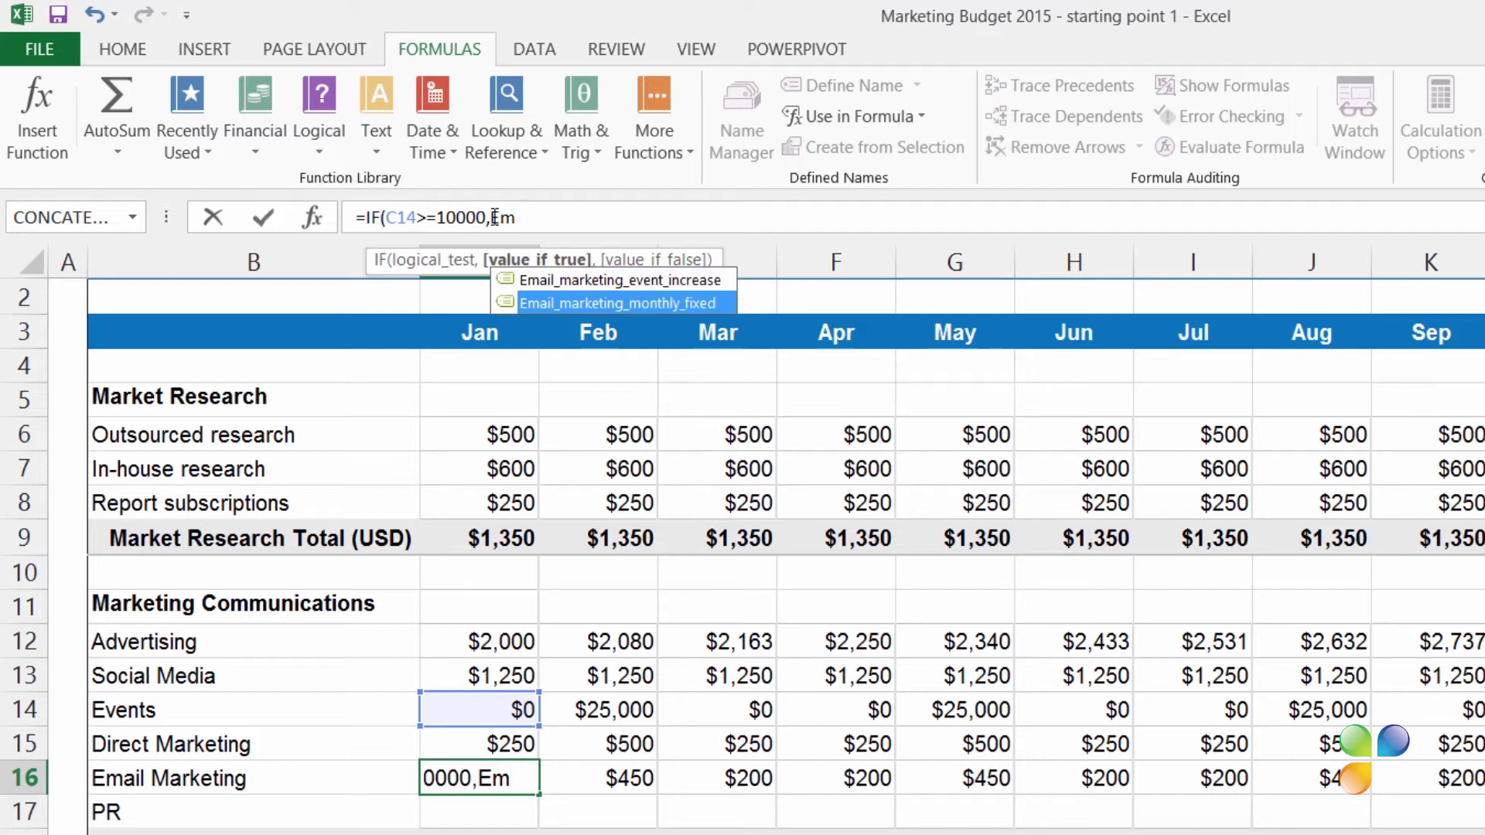
key(Tab)
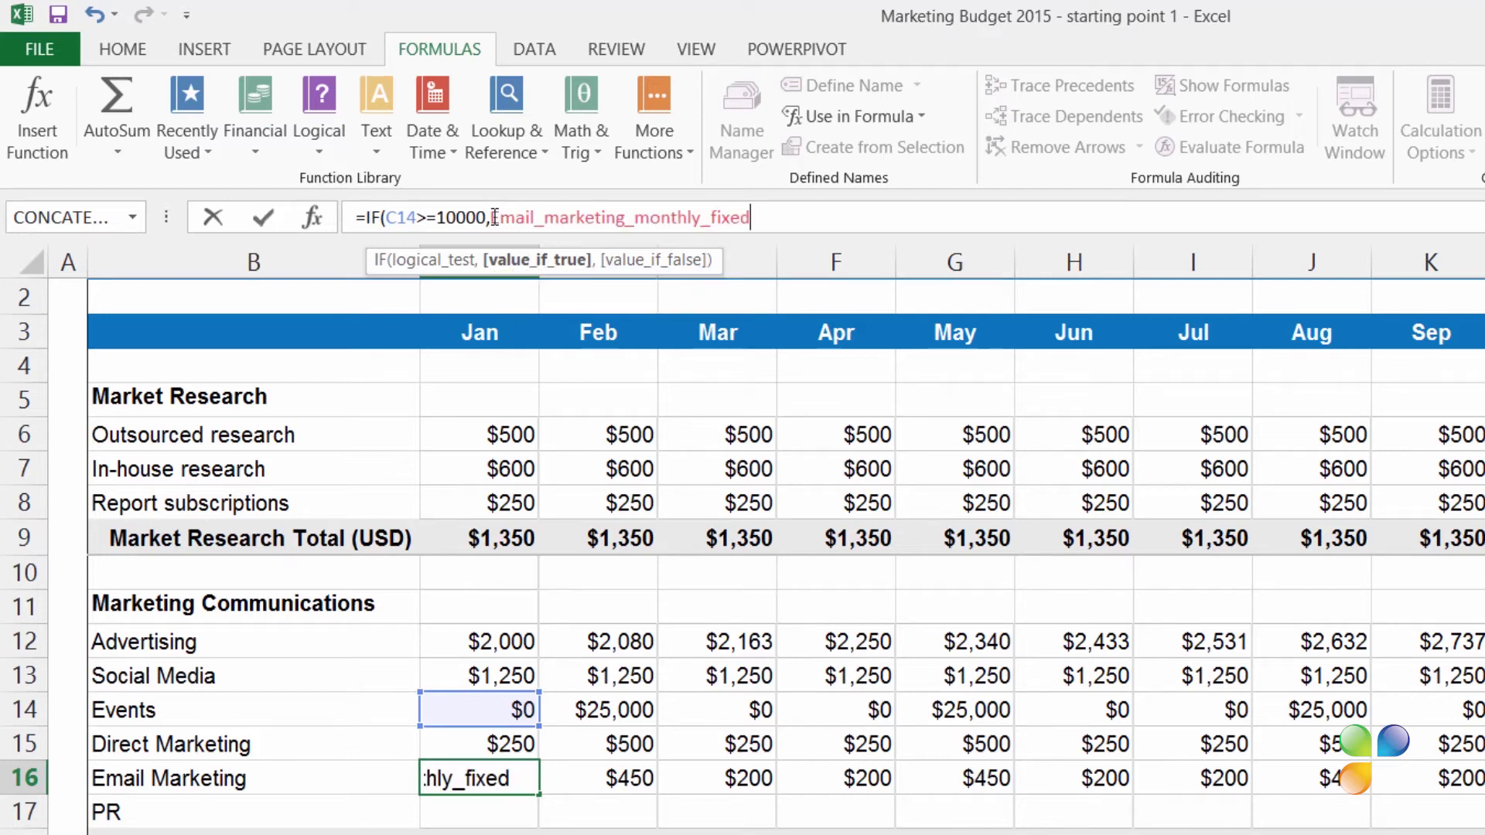
text(+Em)
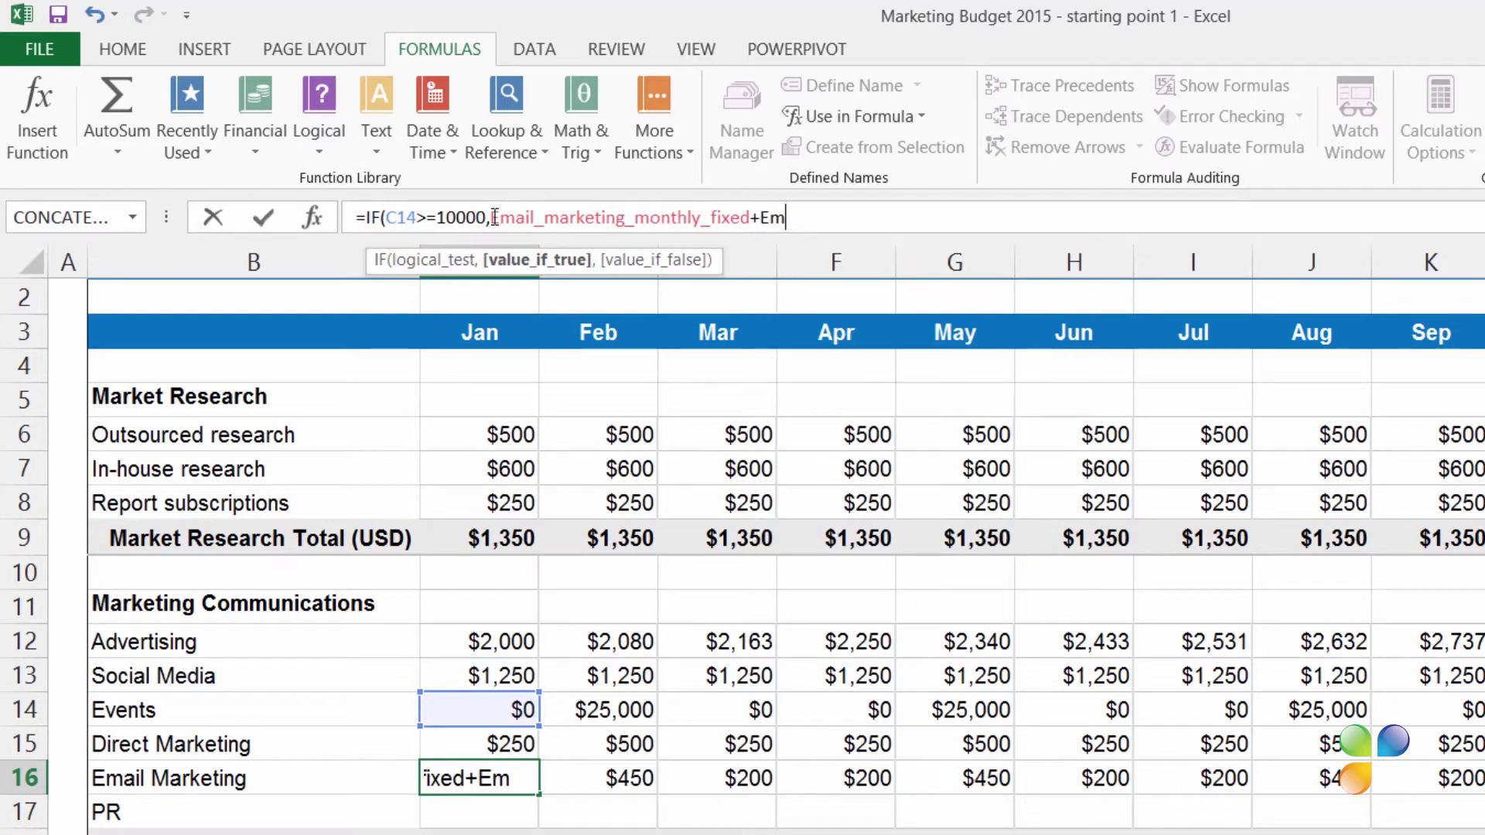
key(Tab)
text(*)
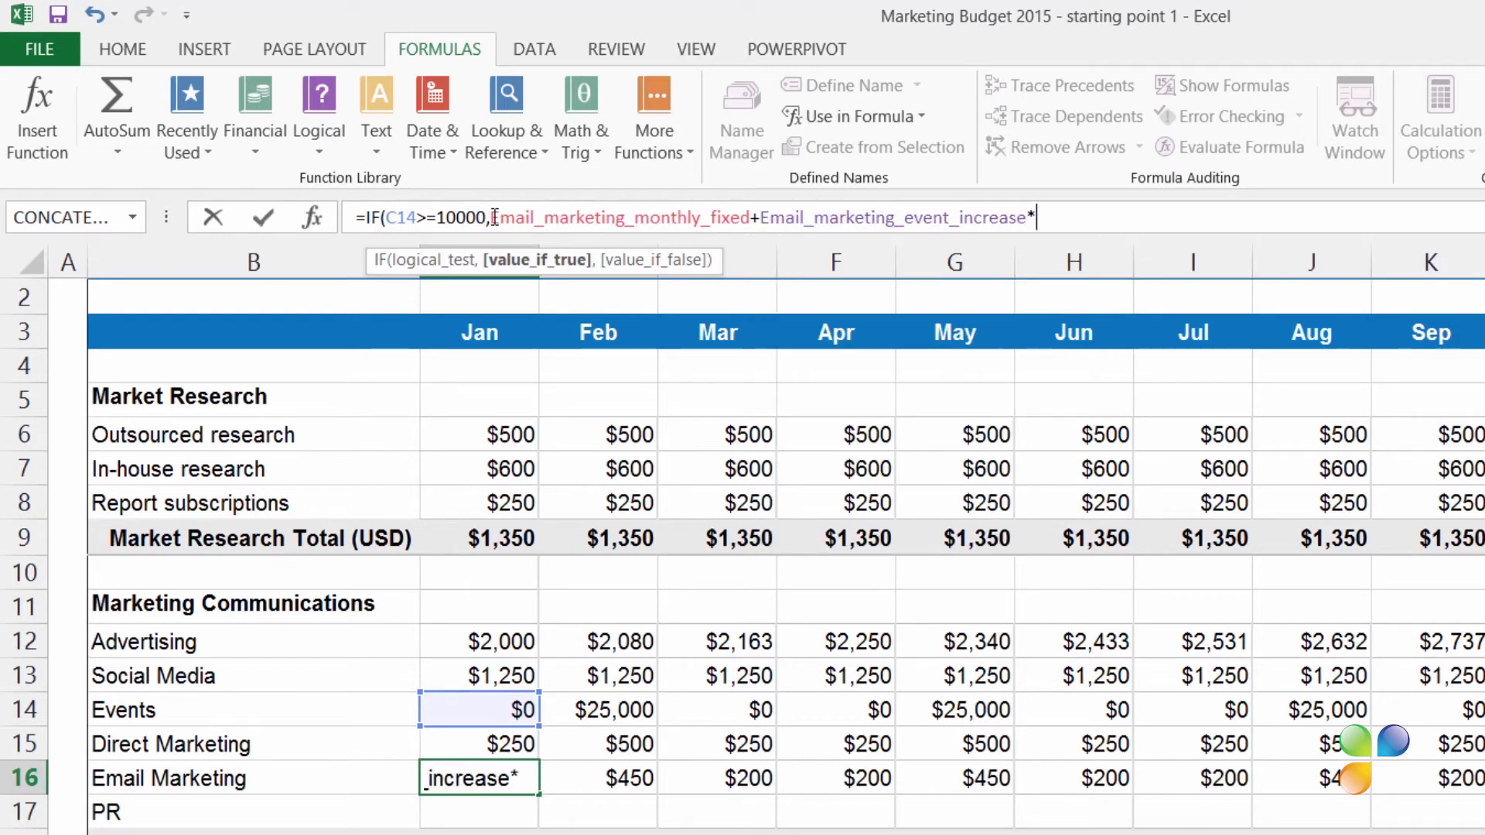
click(442, 710)
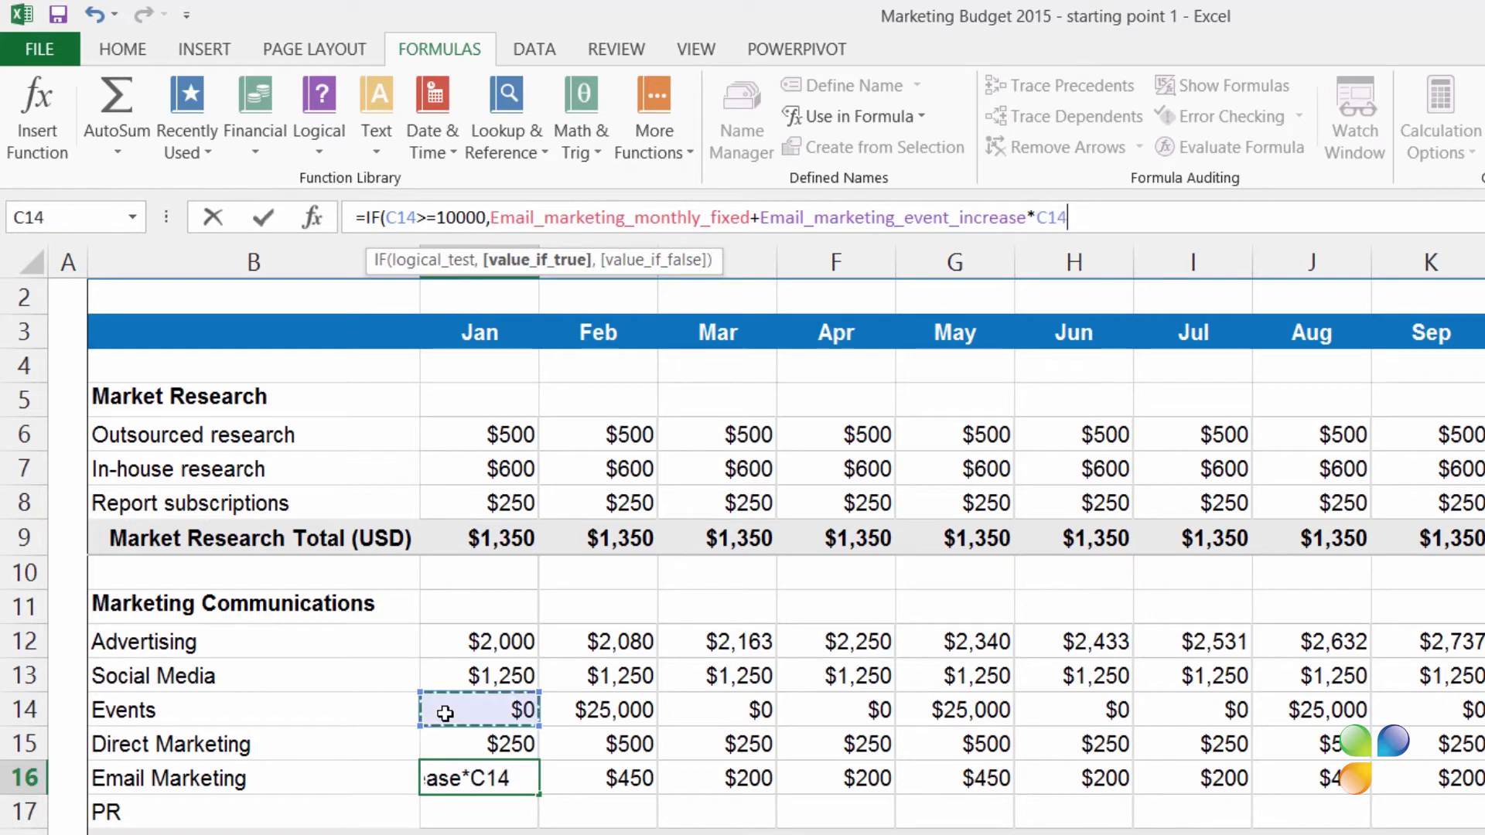
Step: Complete the IF formula in C16 with Email_marketing_monthly_fixed as its value-if-false argument
text(,Em)
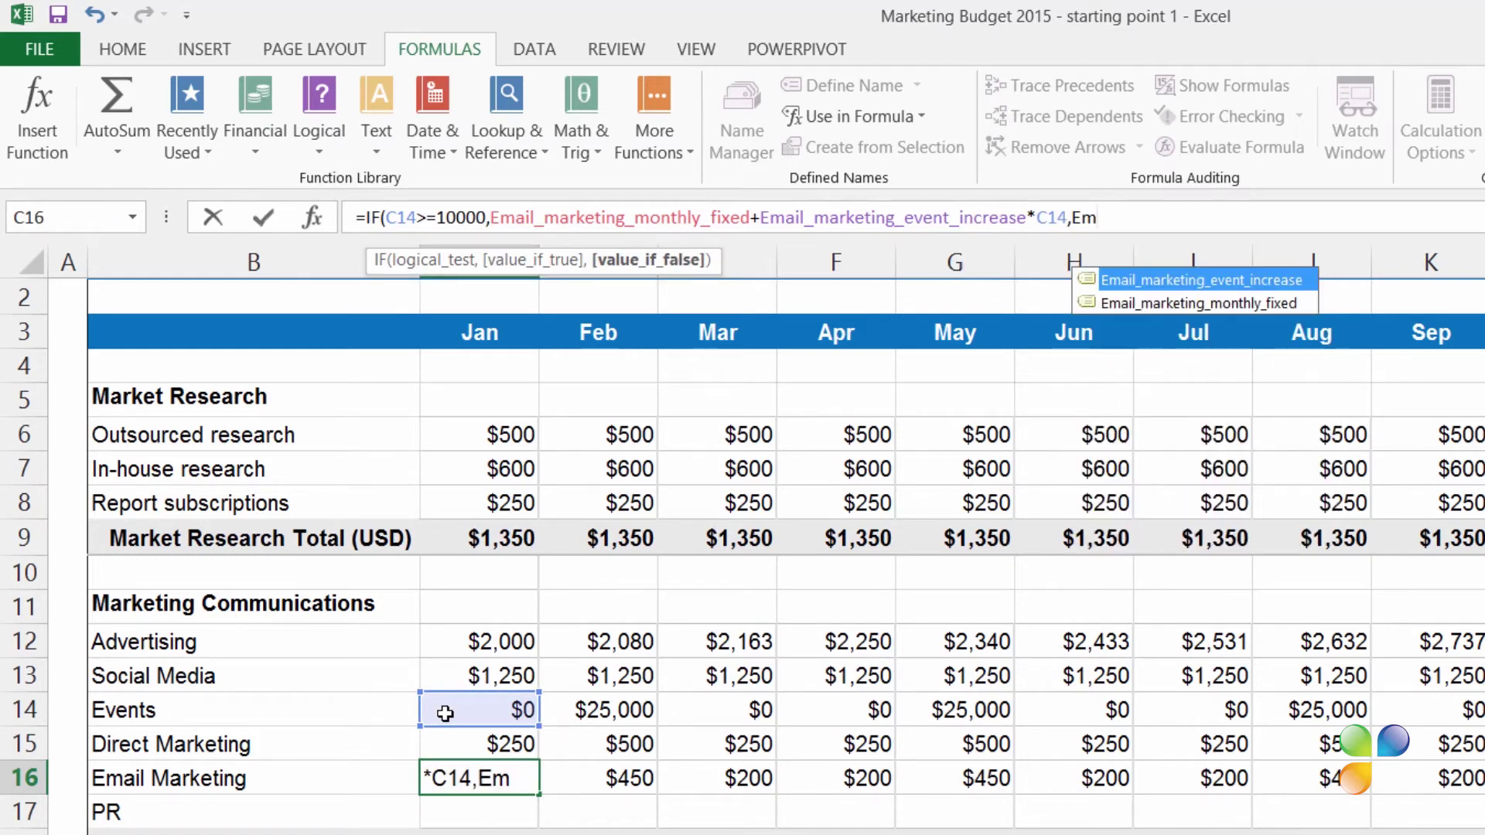
key(Down)
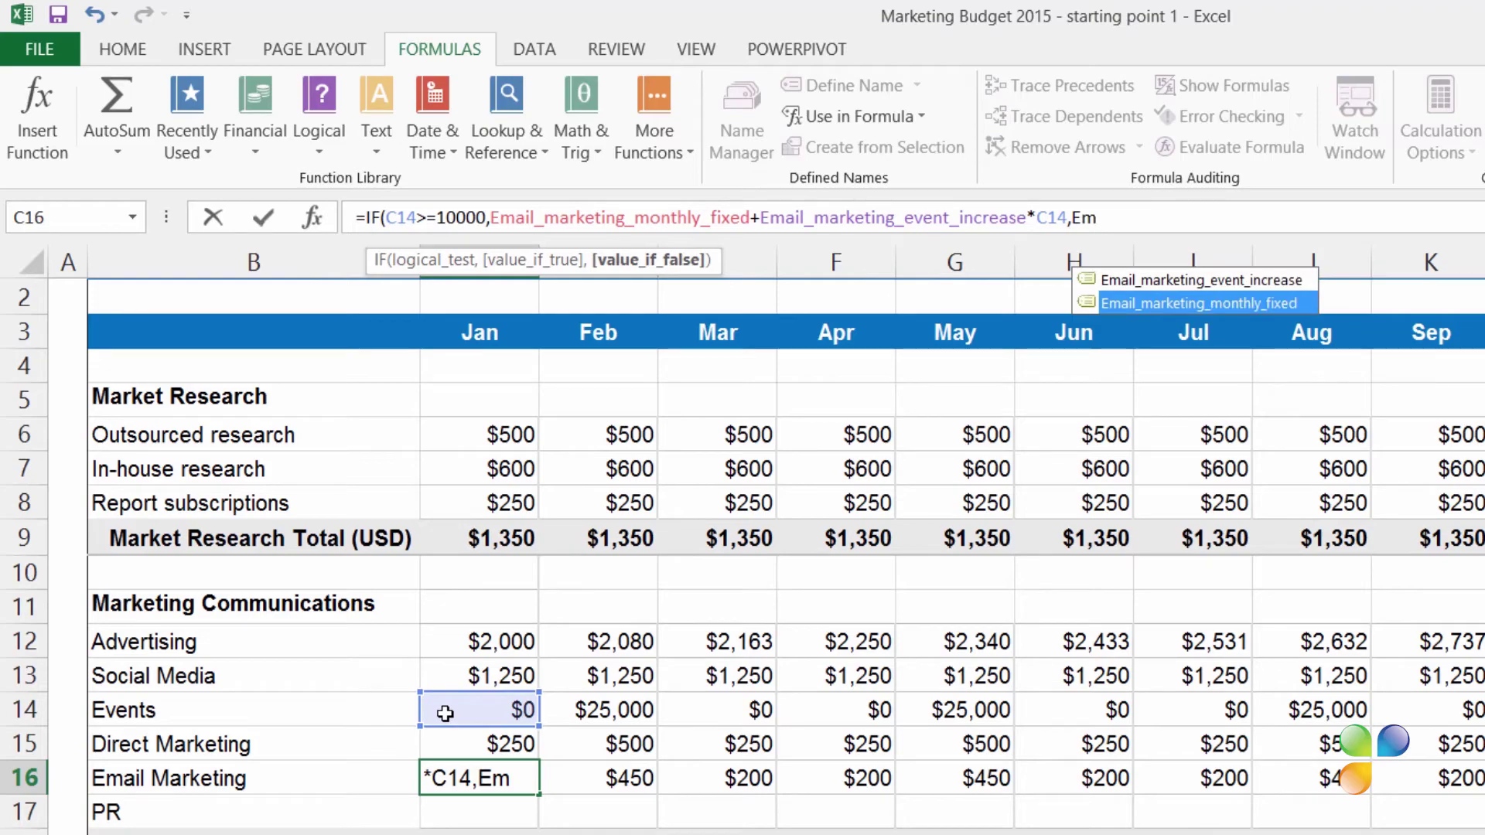
key(Tab)
text())
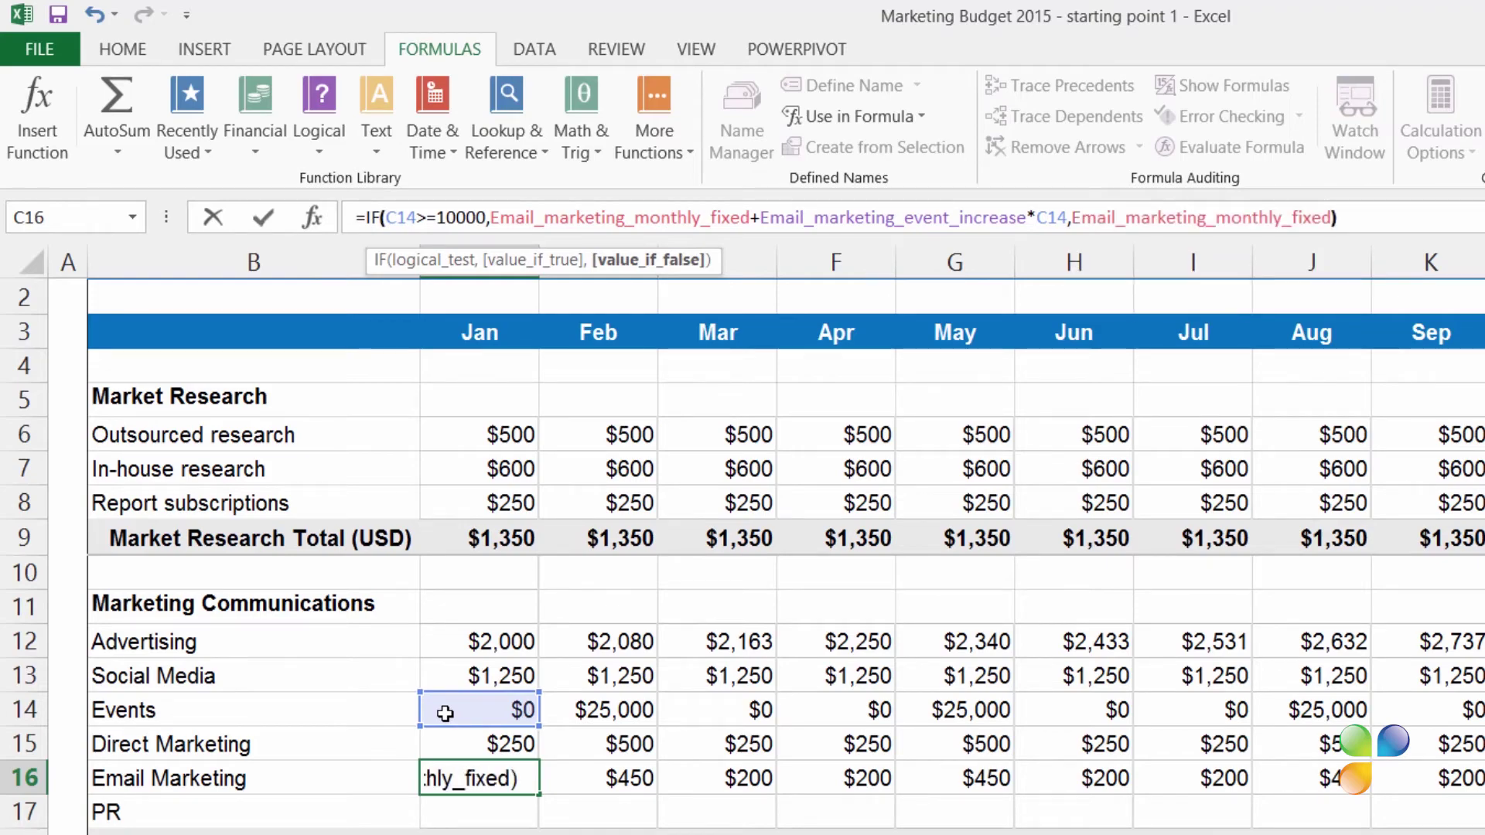
key(Return)
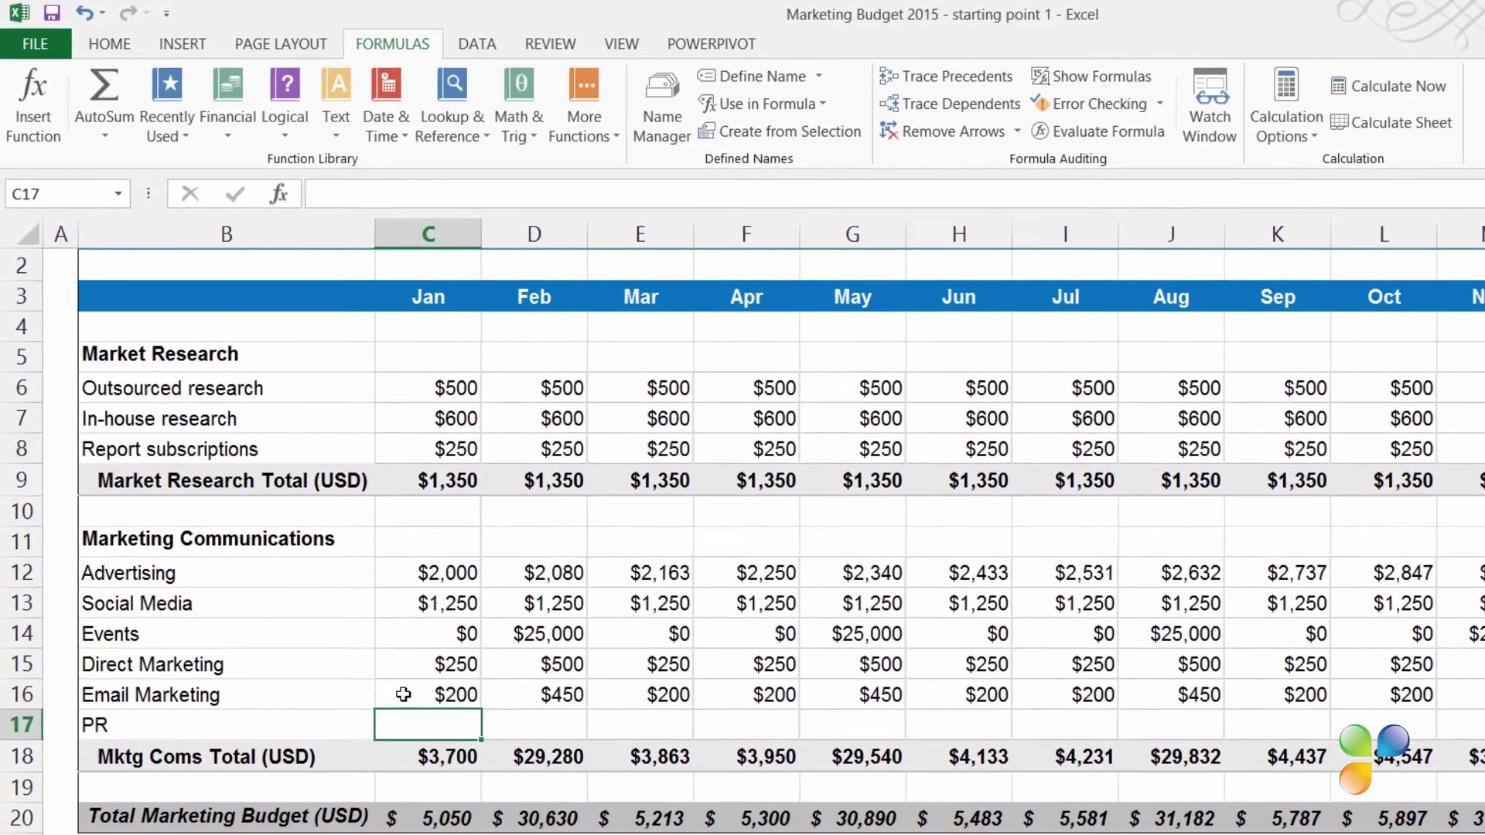
Step: Copy the January Email Marketing formula with named cells from C16 across the row through December in N16
click(500, 782)
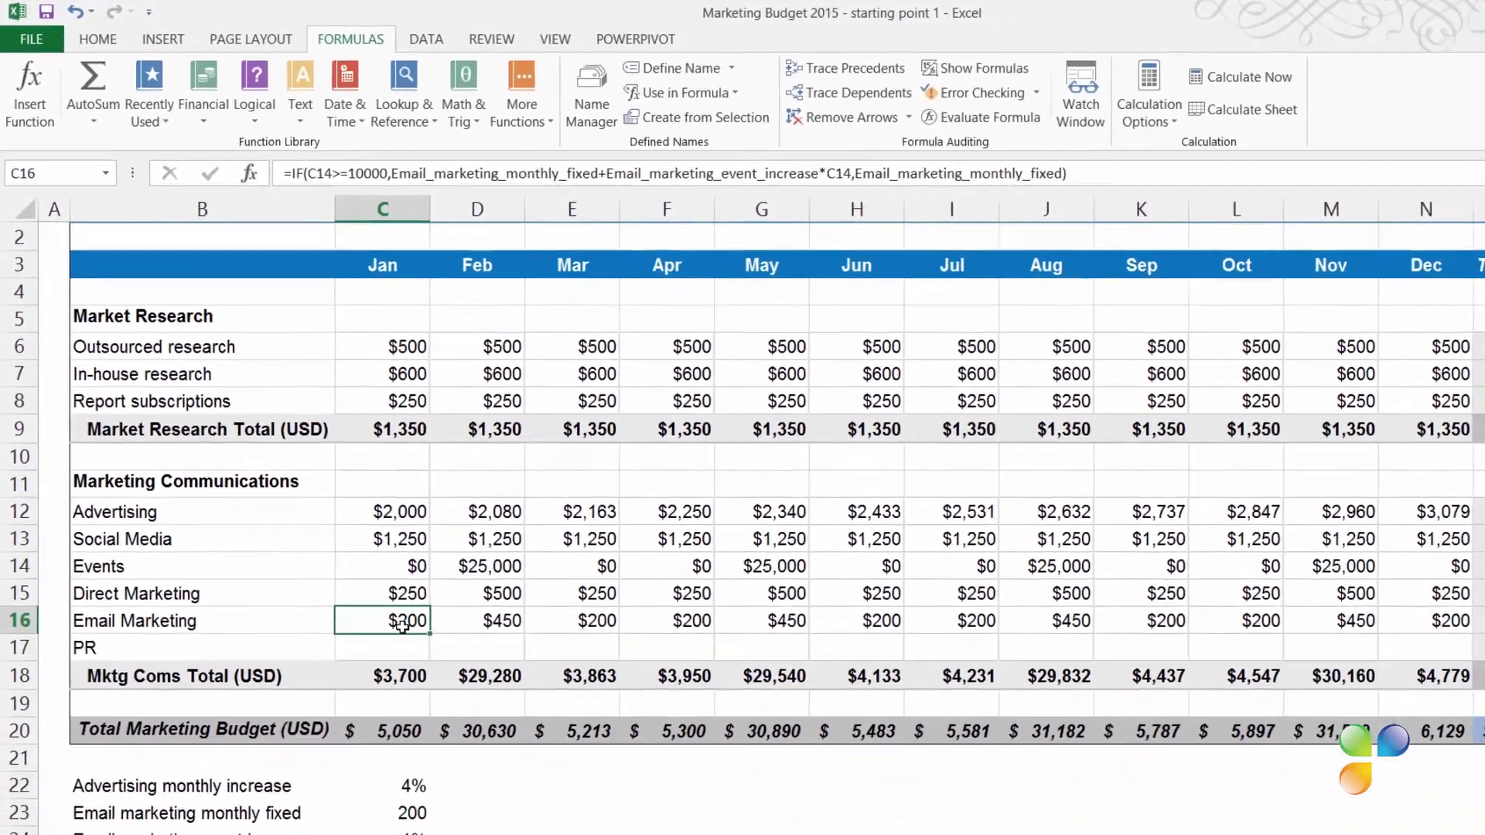
drag(433, 638, 1440, 625)
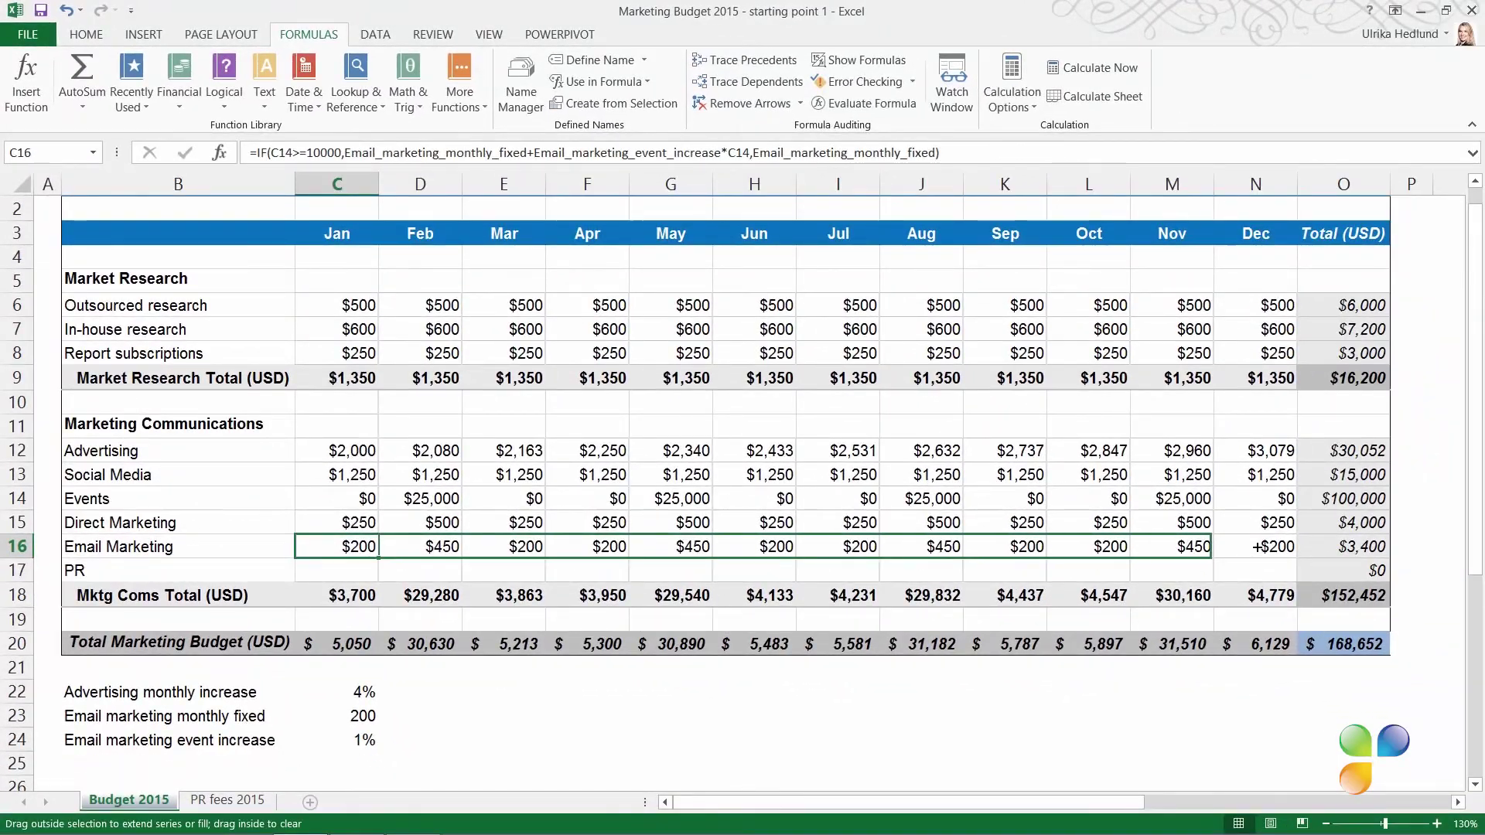
drag(1254, 547, 1278, 547)
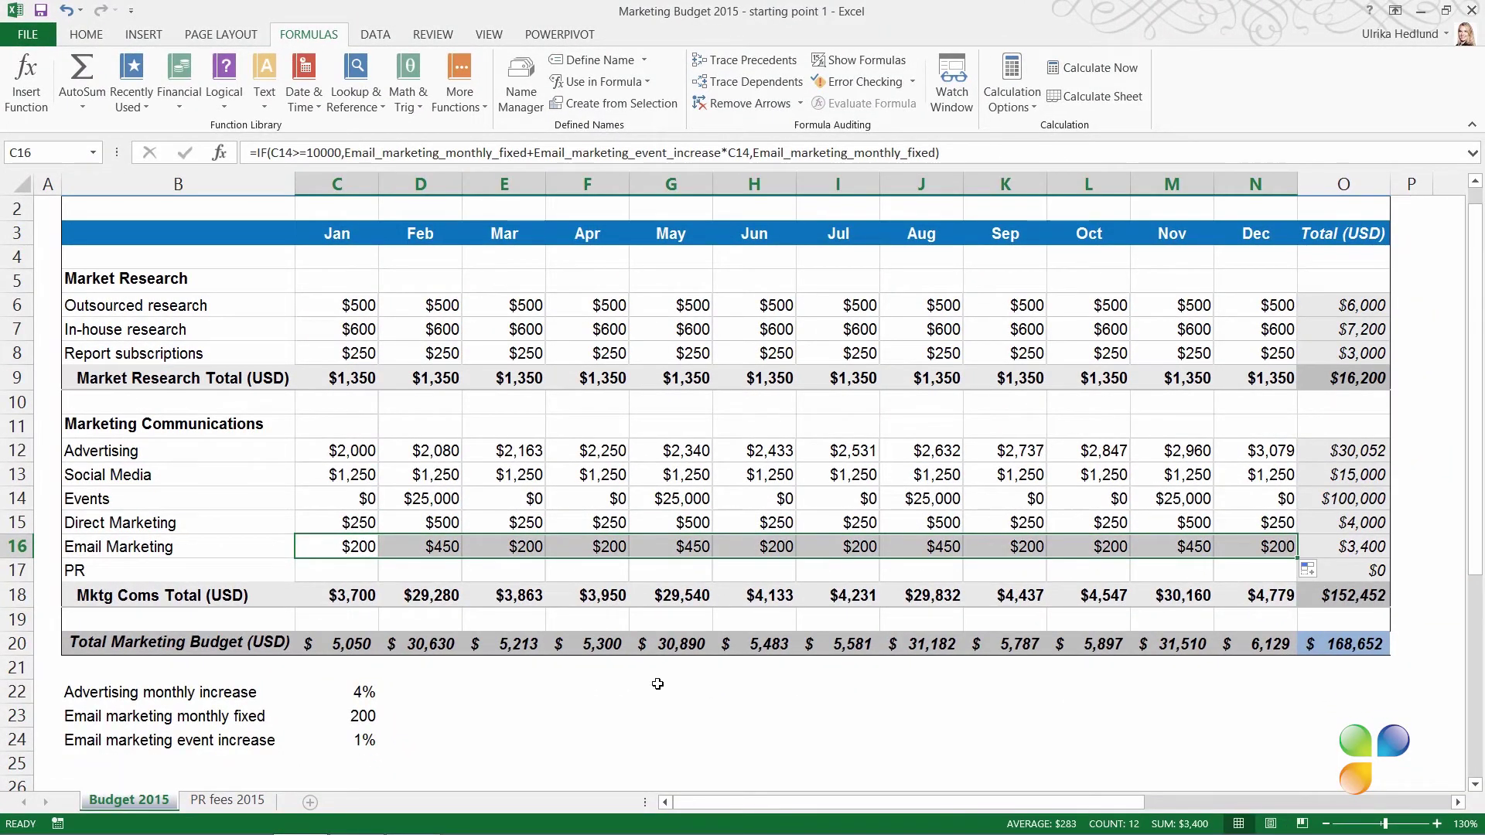
Step: Set the email marketing monthly fixed cost in C23 to 250 and the event increase in C24 to 3%
click(363, 718)
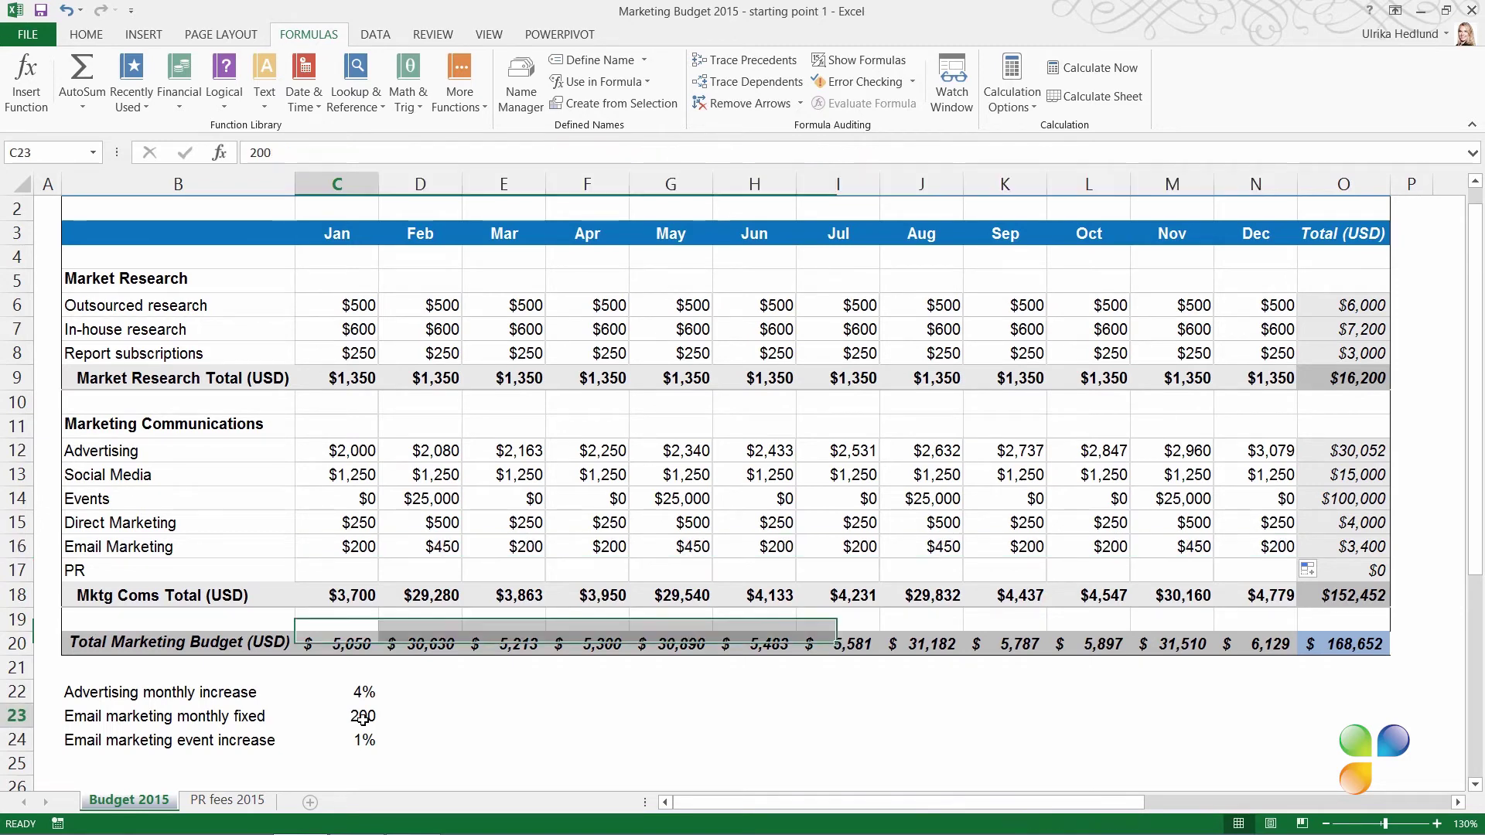
text(250)
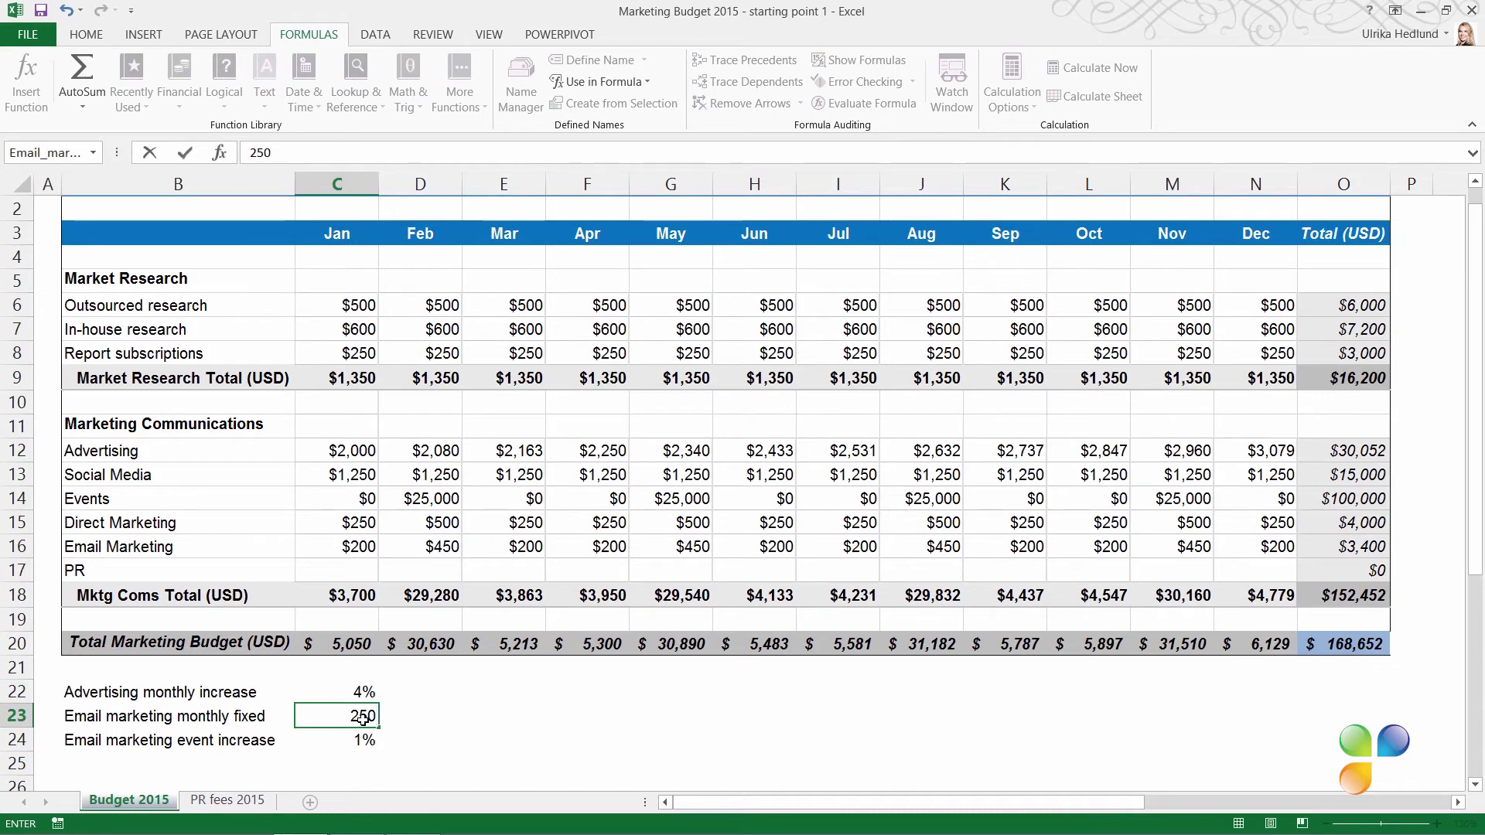
key(Return)
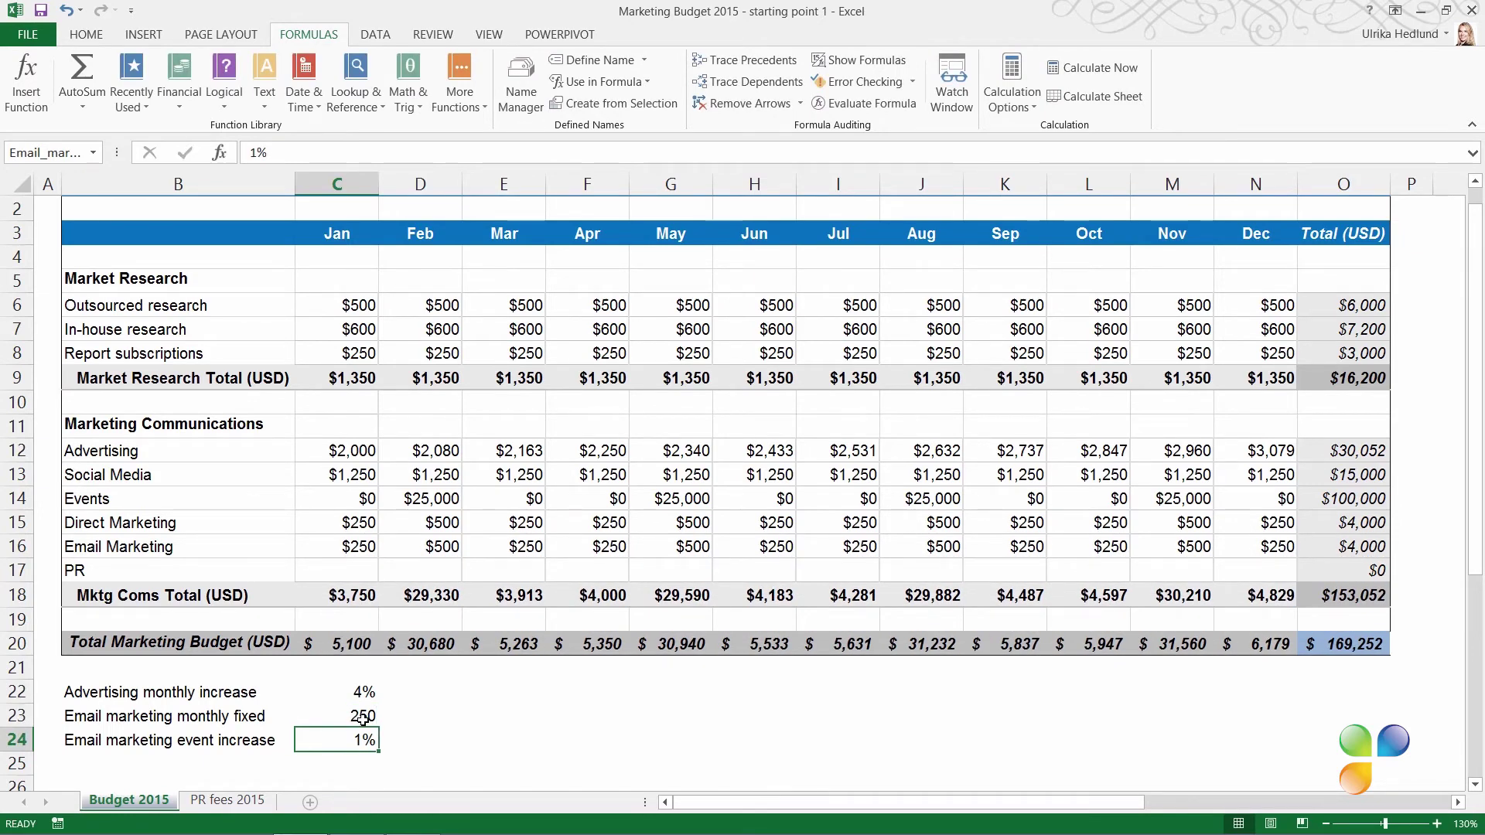
text(3)
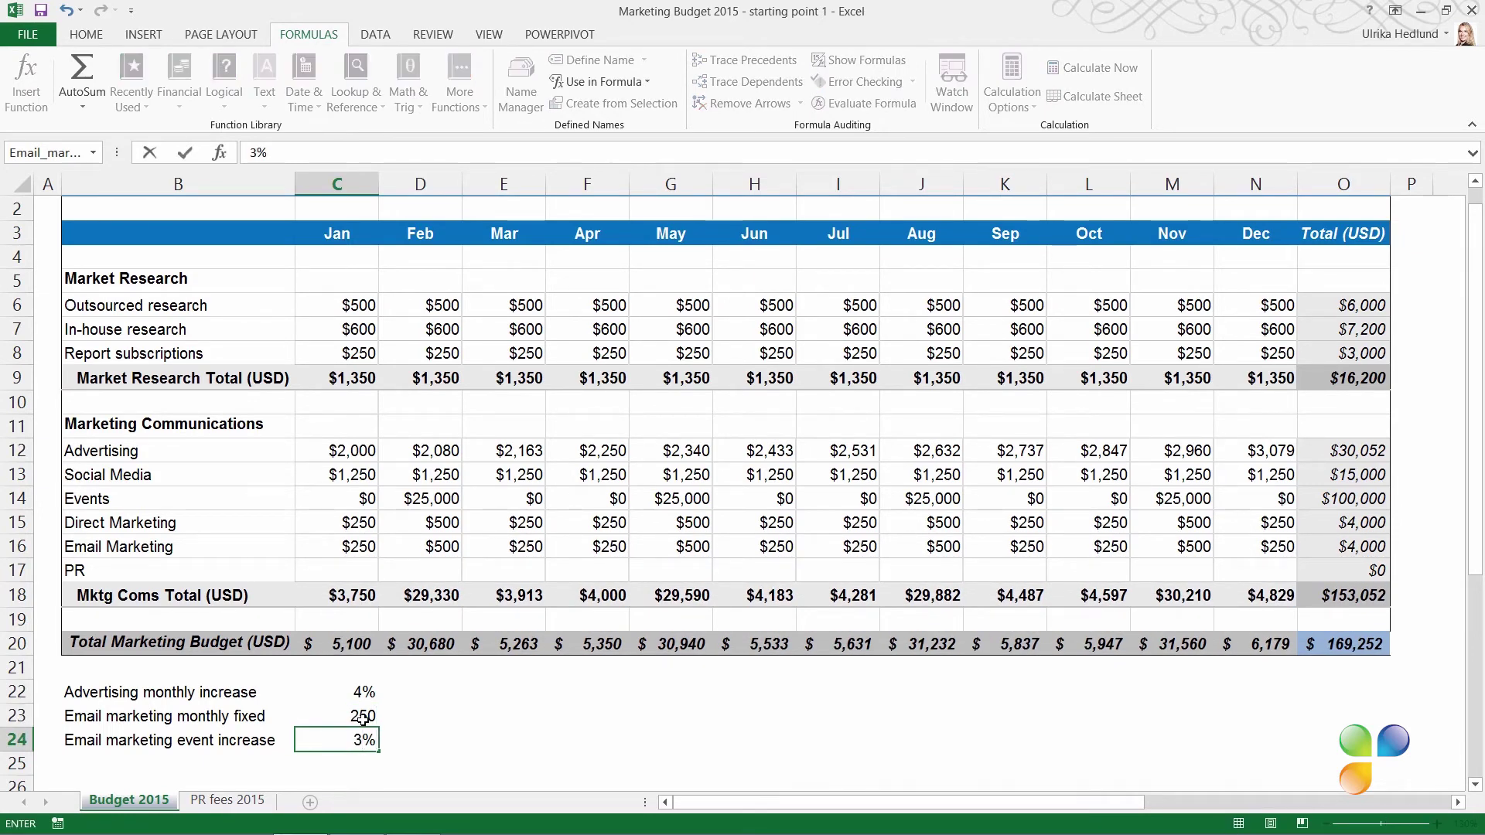
key(Return)
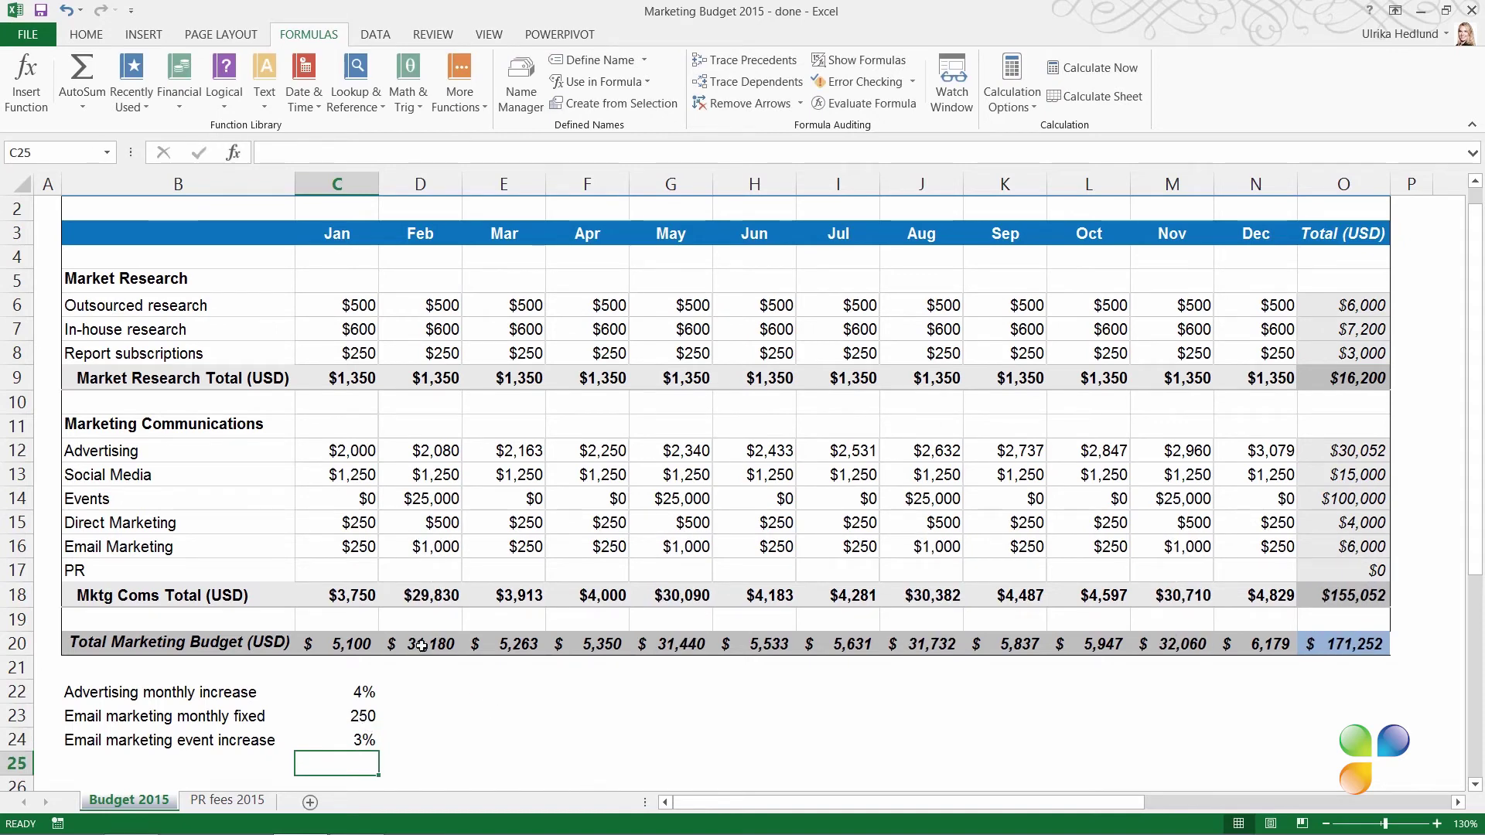
Step: Consult the PR fees 2015 sheet and start a VLOOKUP formula in January's PR cell C17 with 'PR fees 2015'!C12 as the lookup value
click(354, 572)
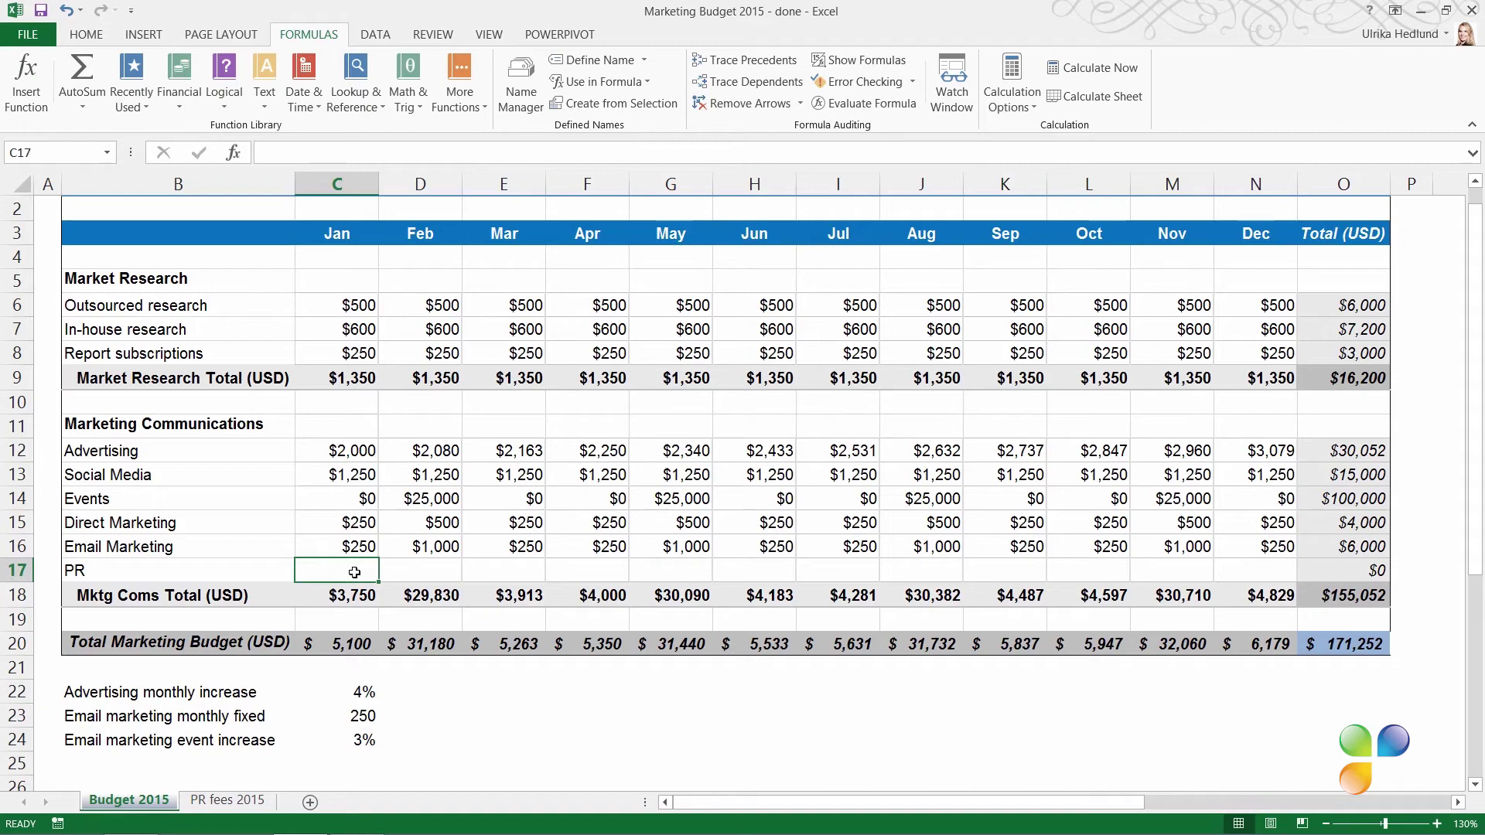
click(250, 800)
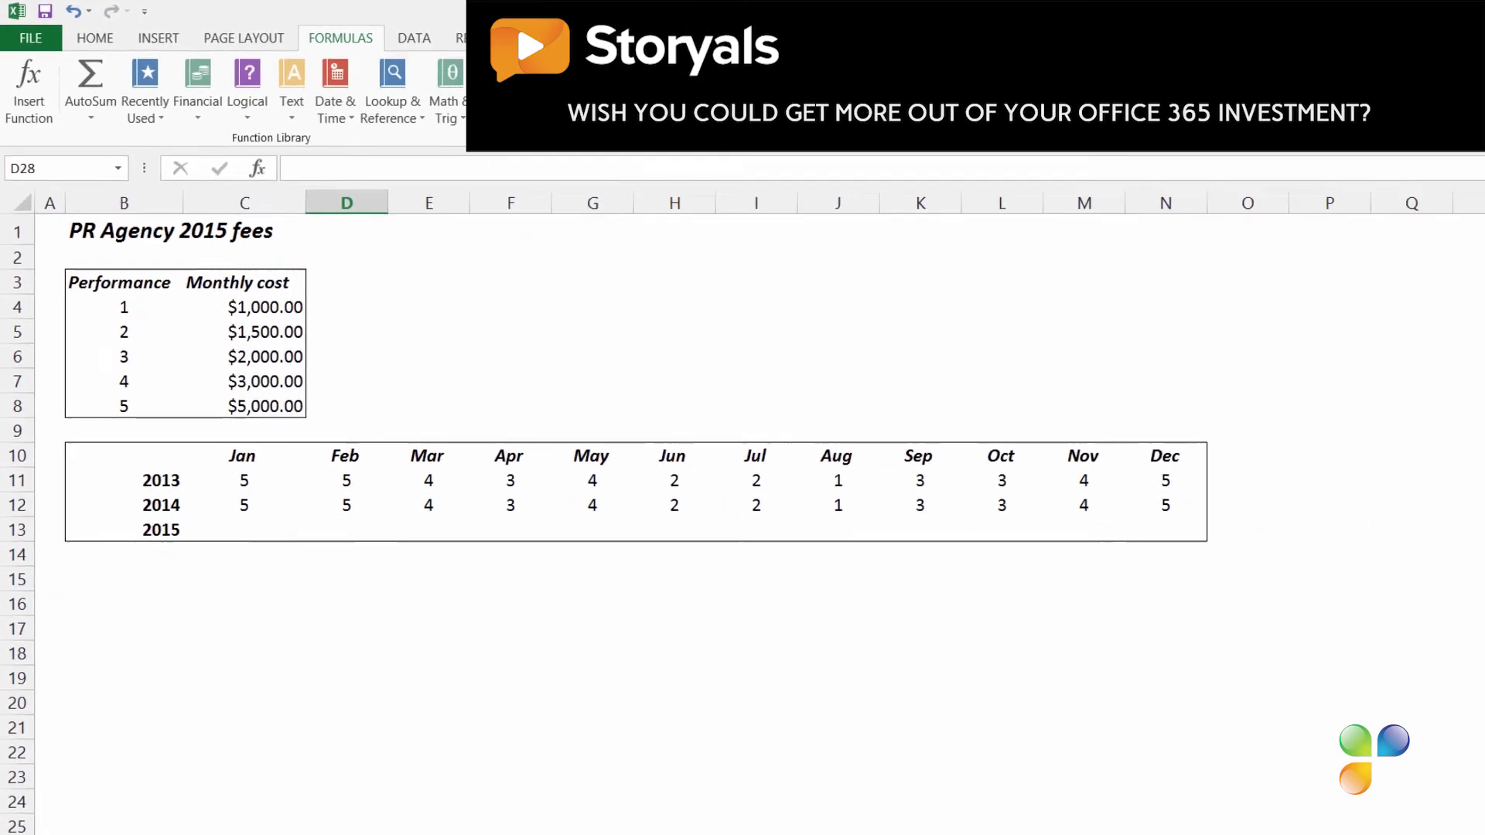
click(143, 802)
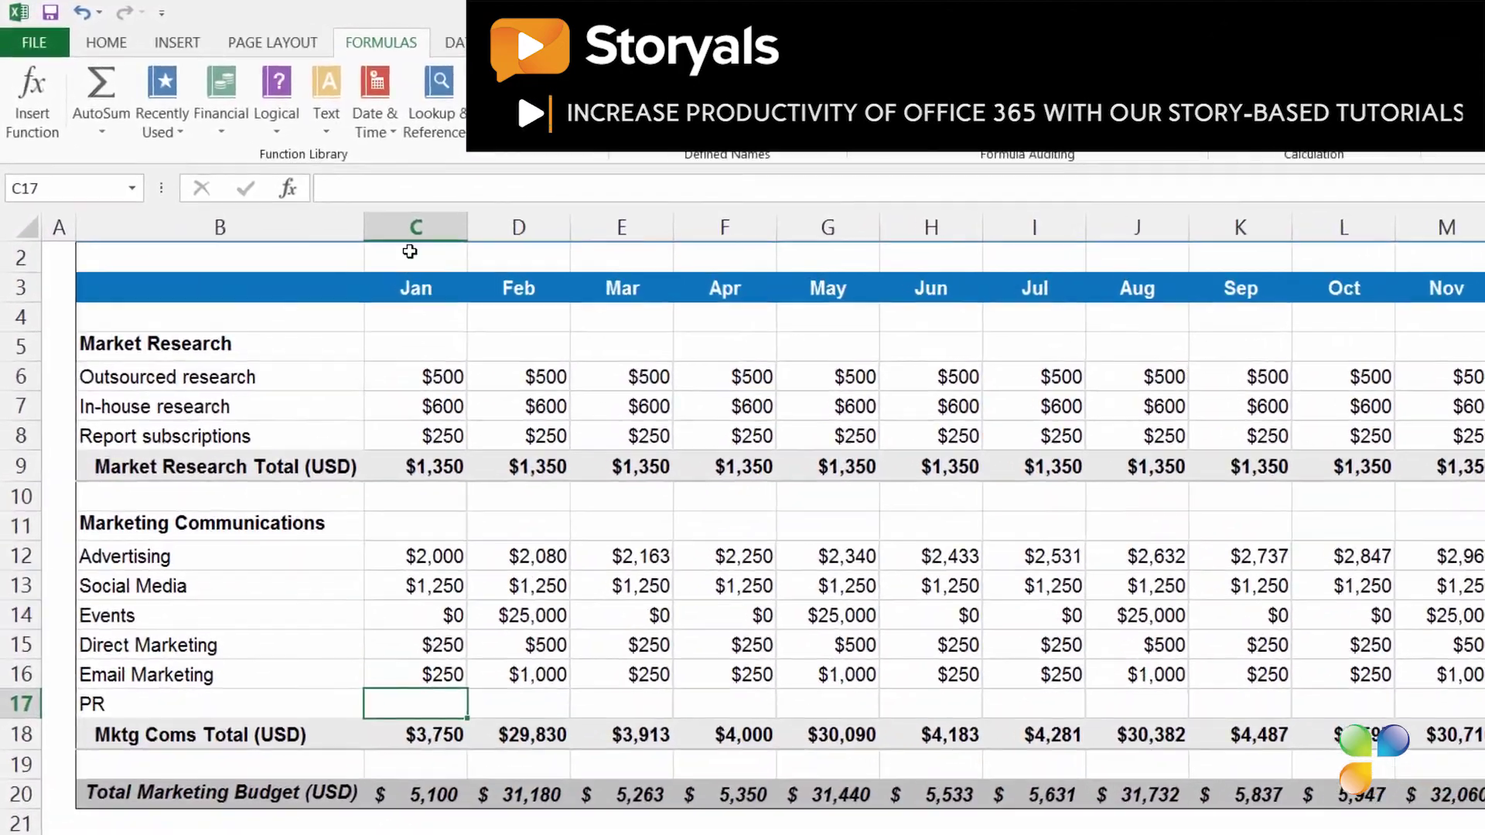
click(319, 152)
text(=)
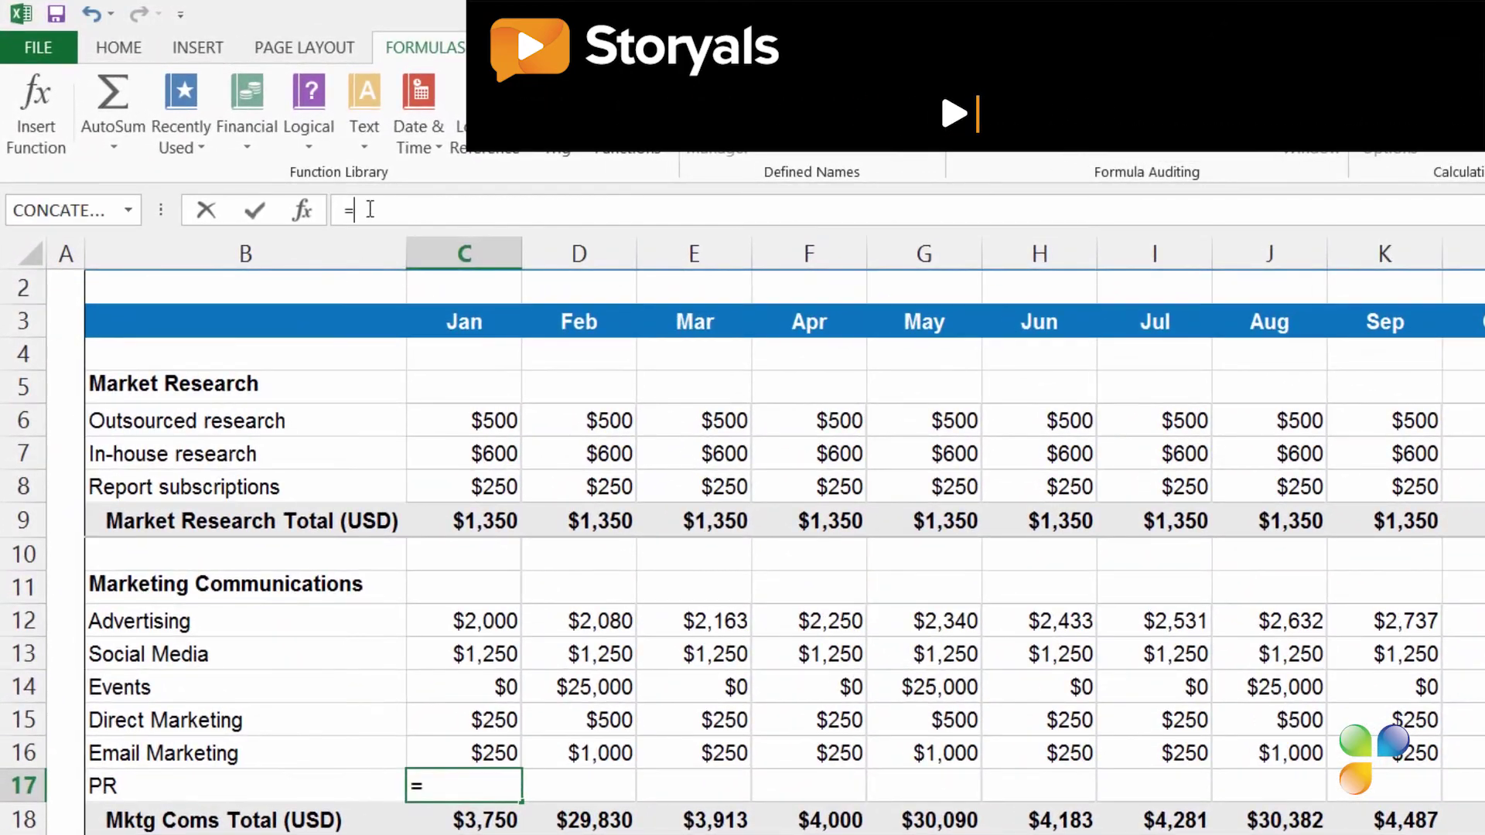
text(VL)
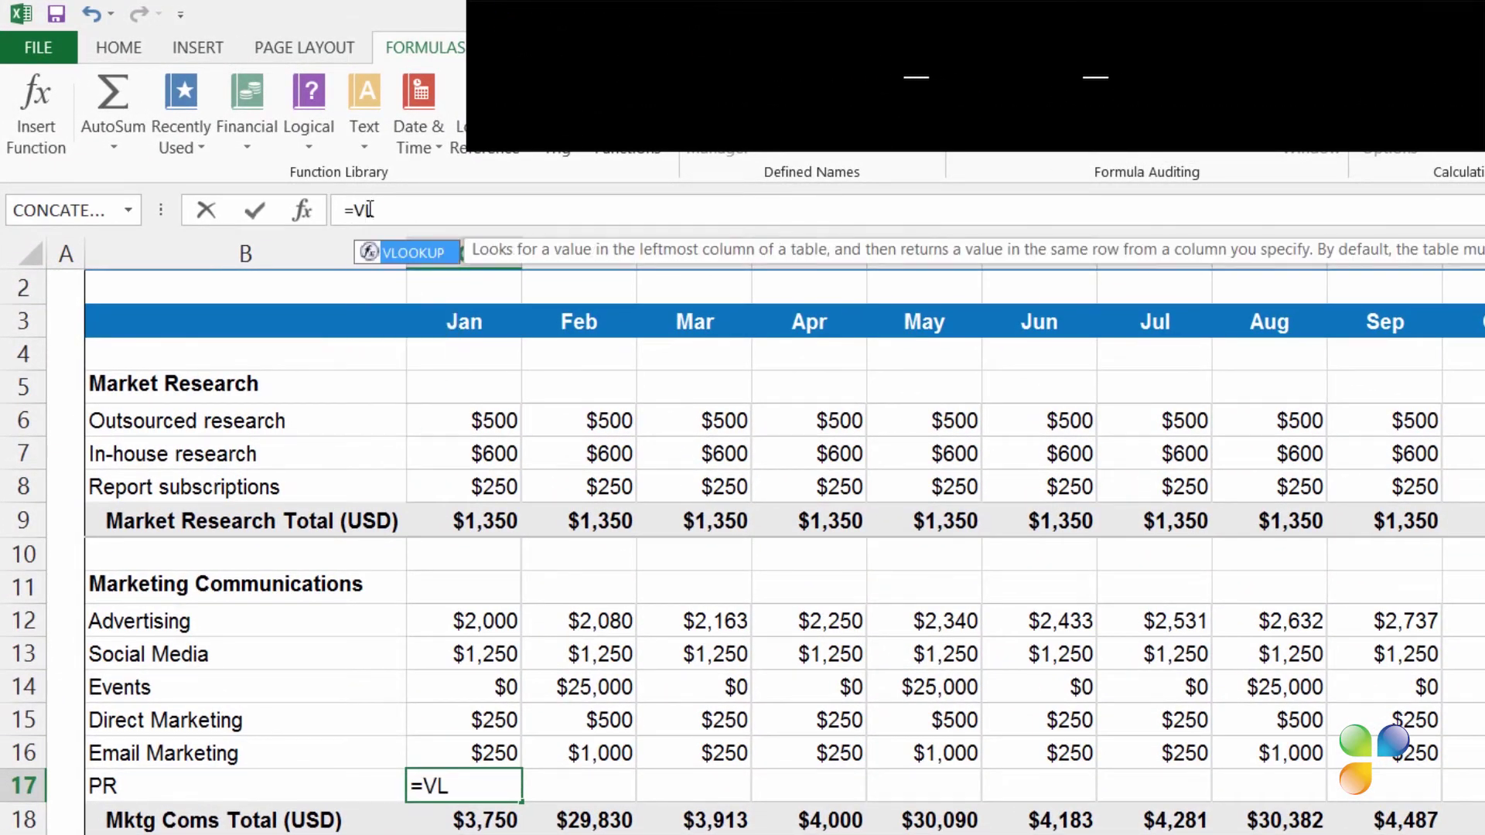
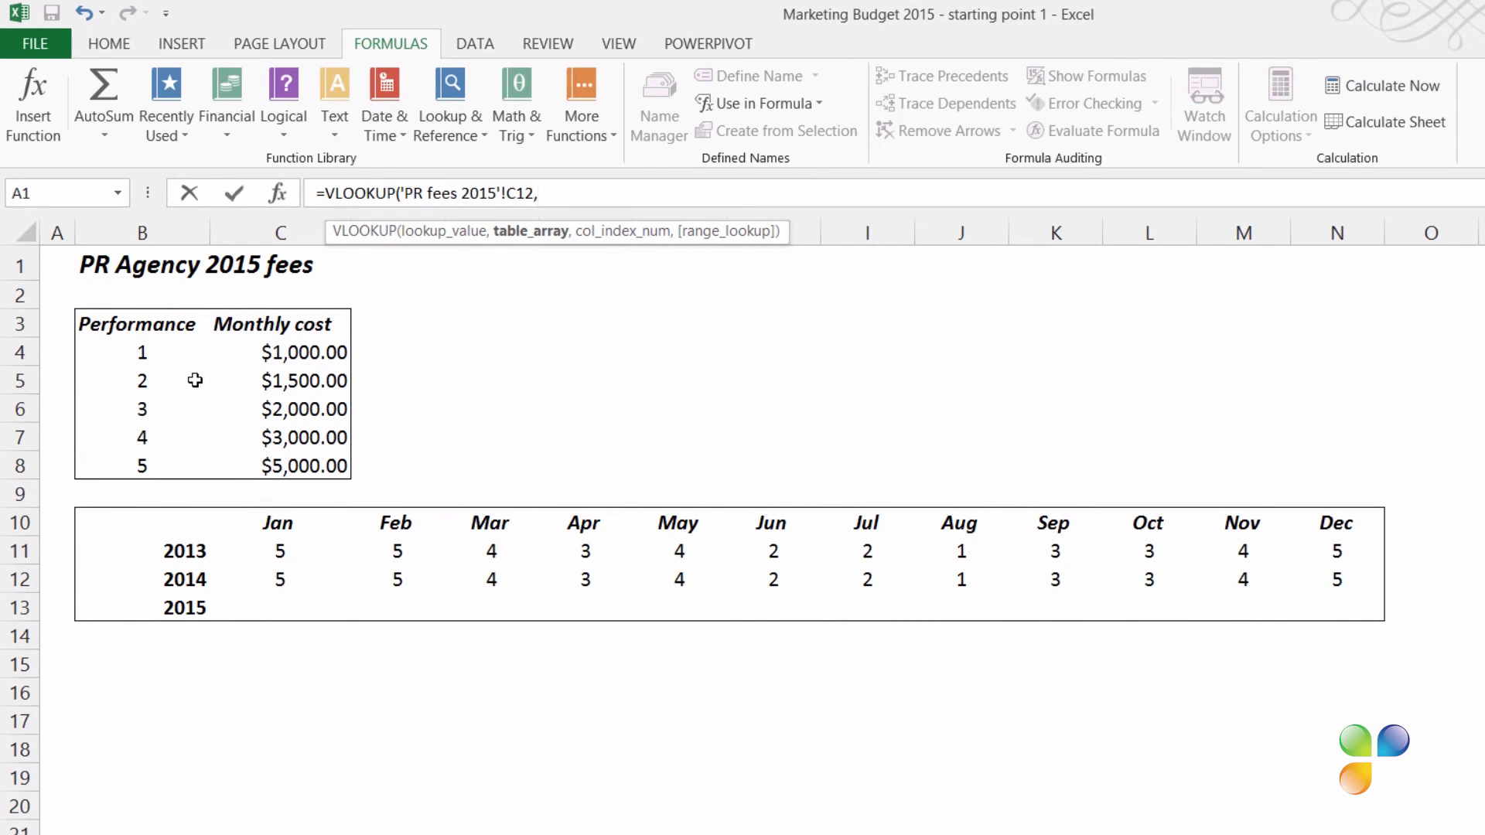
Step: Give the VLOOKUP the absolute table array 'PR fees 2015'!$B$4:$C$8 and the column index number 2
drag(167, 347, 308, 465)
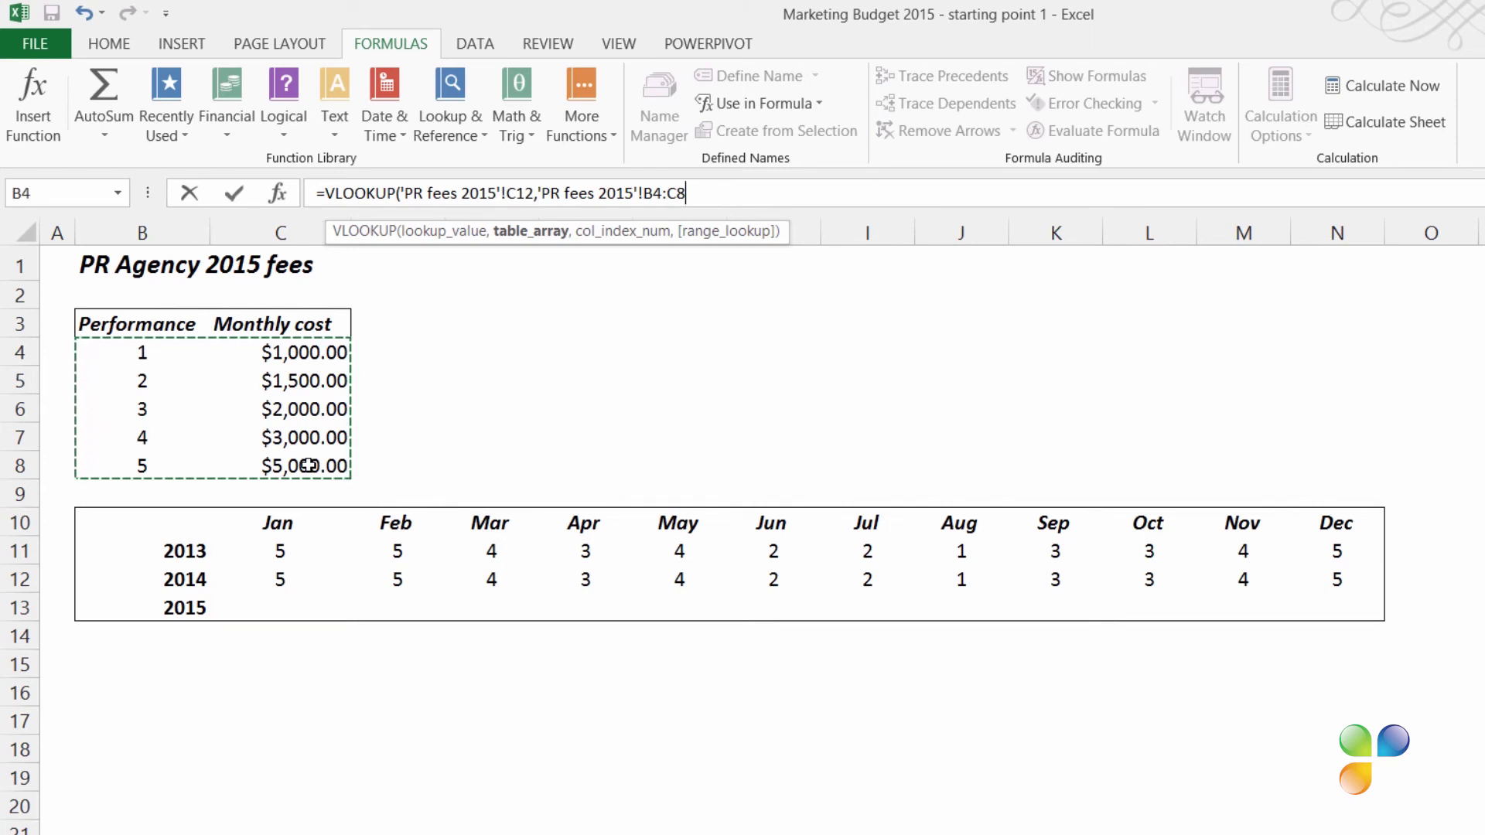
key(F4)
text(,2)
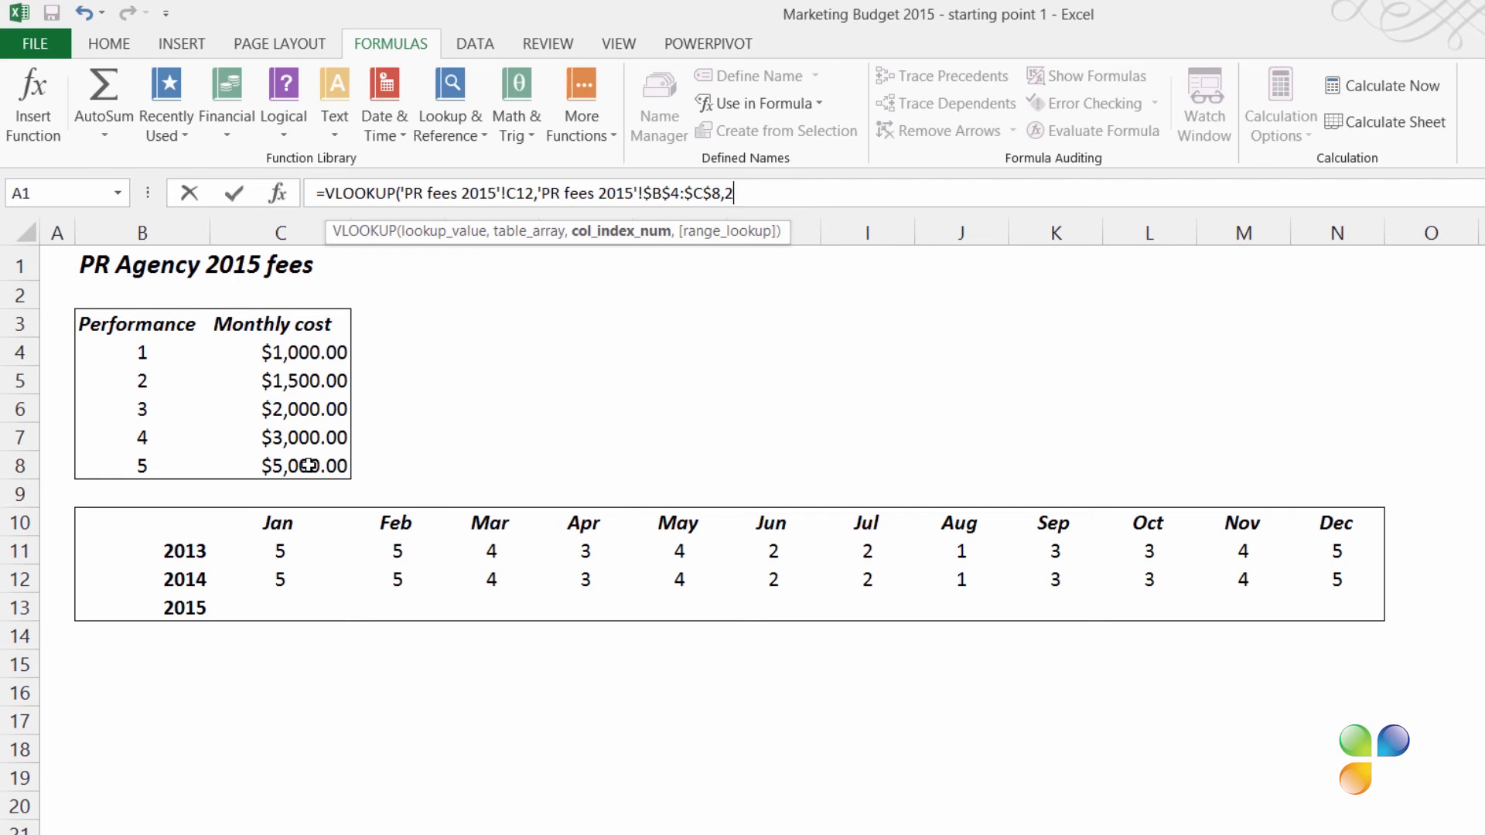
Step: Complete the VLOOKUP formula in C17 with FALSE as the range lookup for an exact match
text(,)
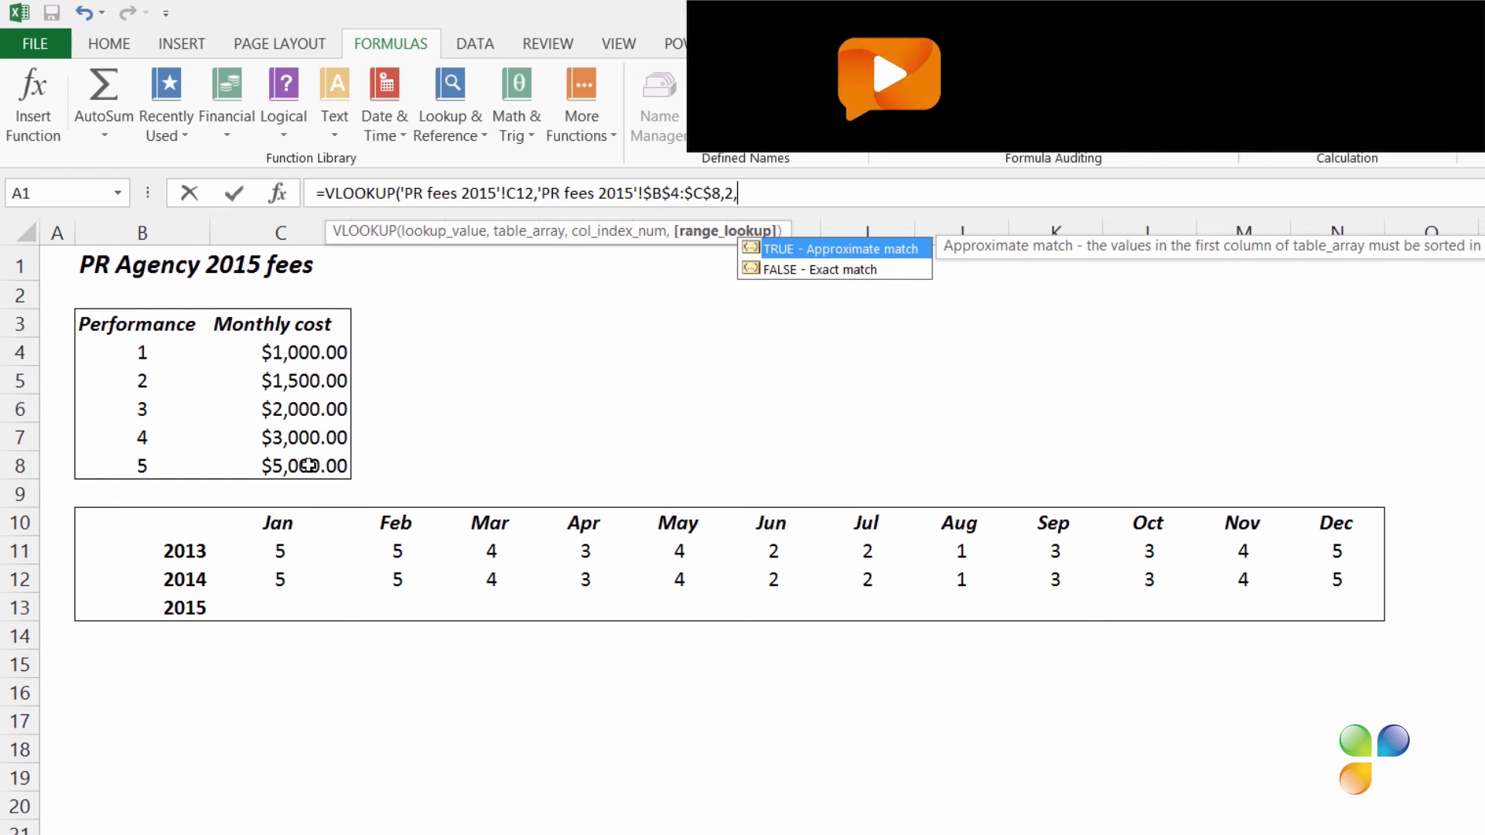
key(Down)
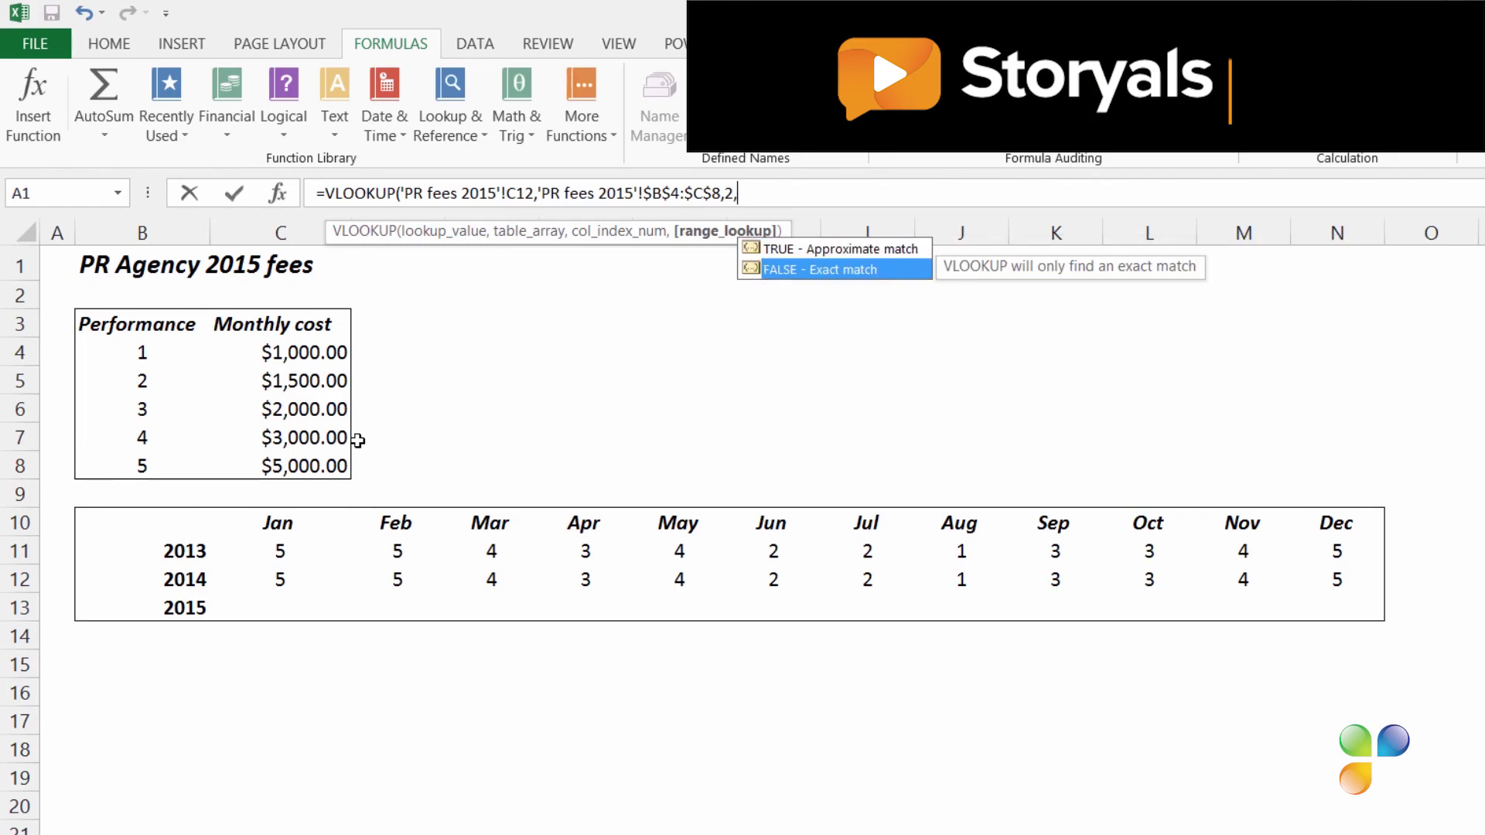
key(Tab)
text())
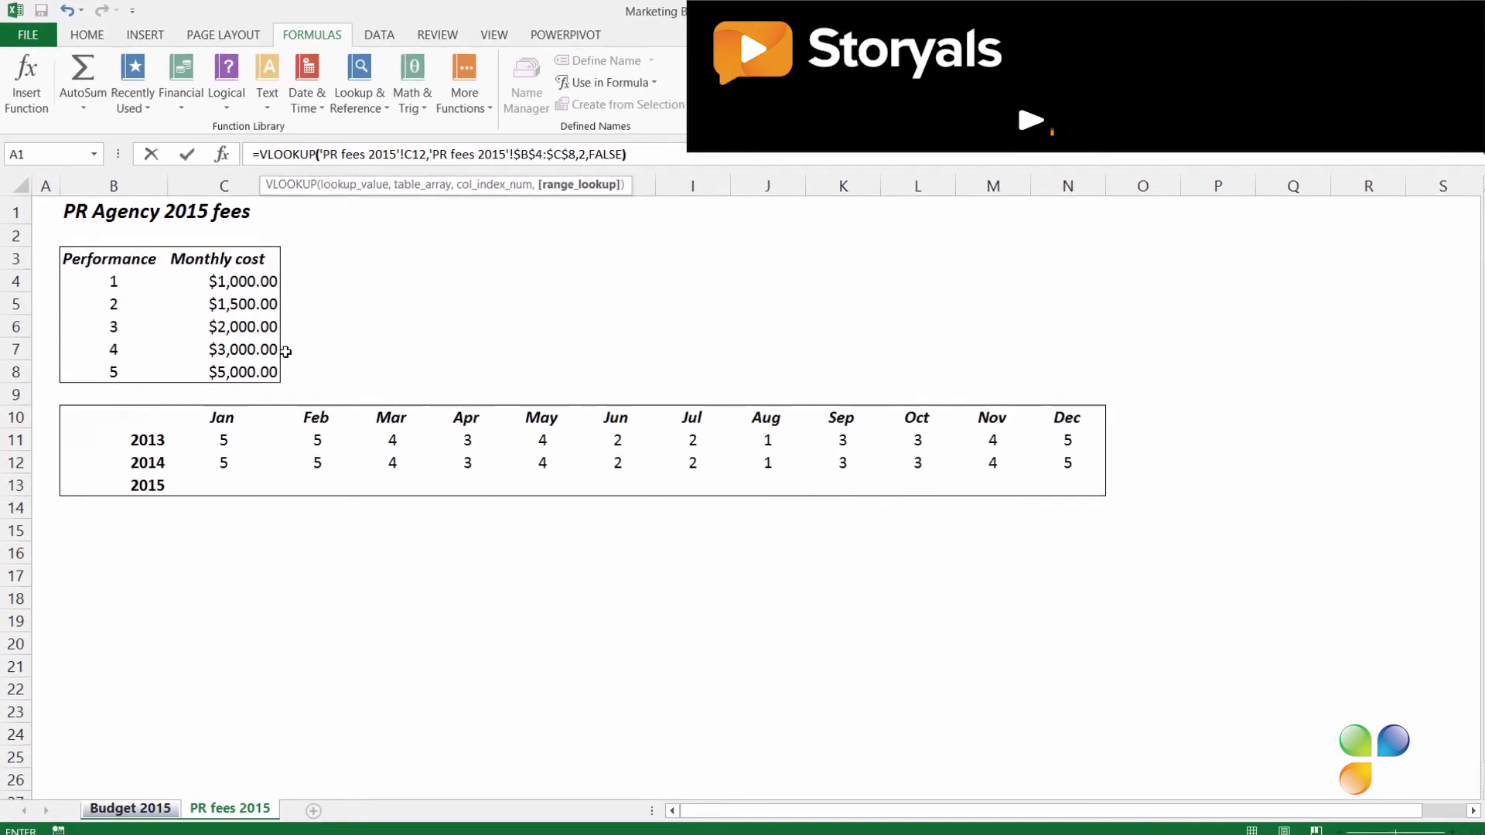
key(Return)
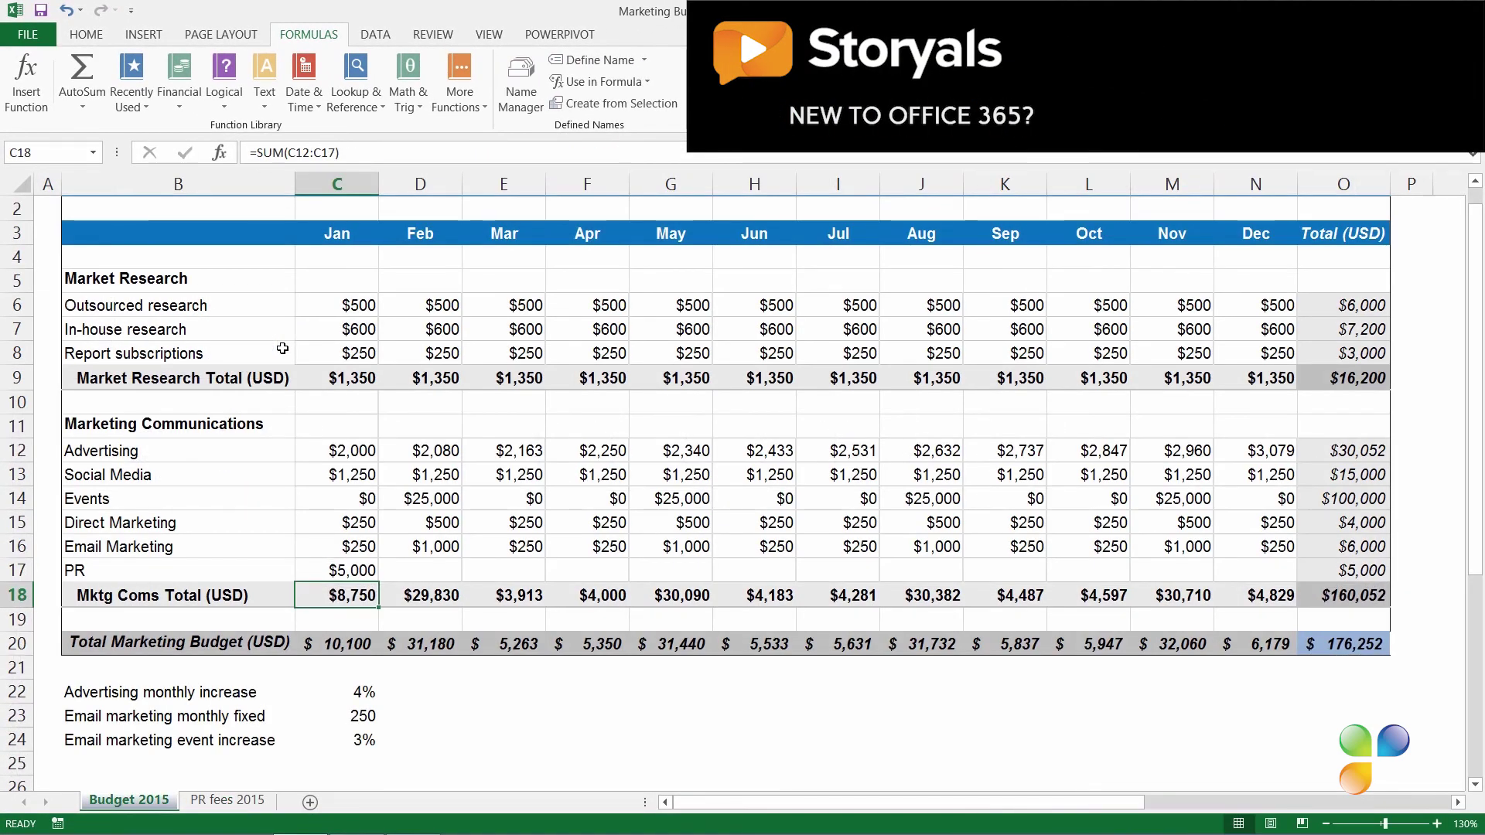
Step: Copy the January PR VLOOKUP formula from C17 across the row through December in N17
click(355, 574)
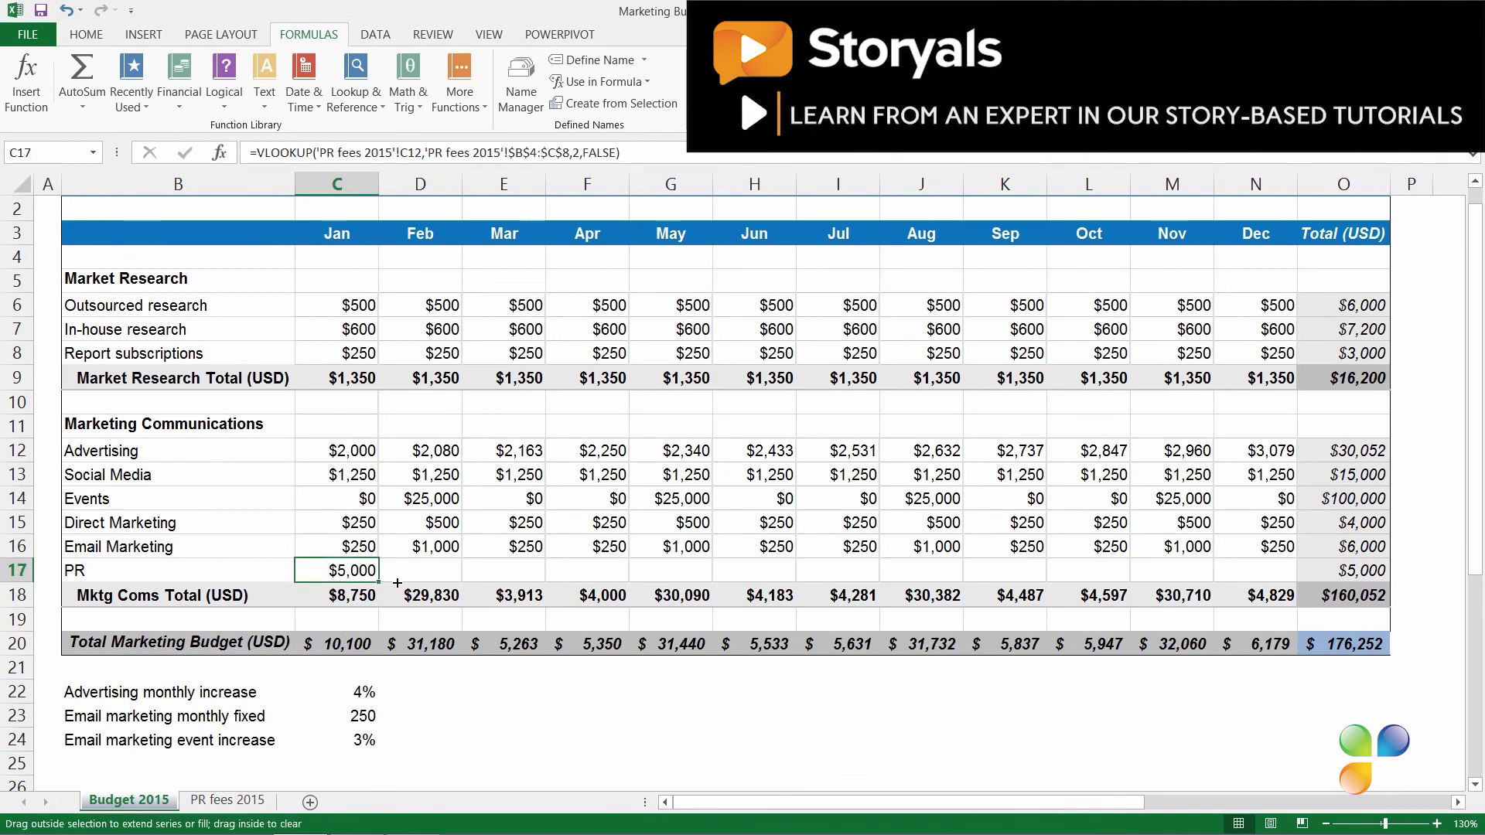
drag(378, 586, 1275, 576)
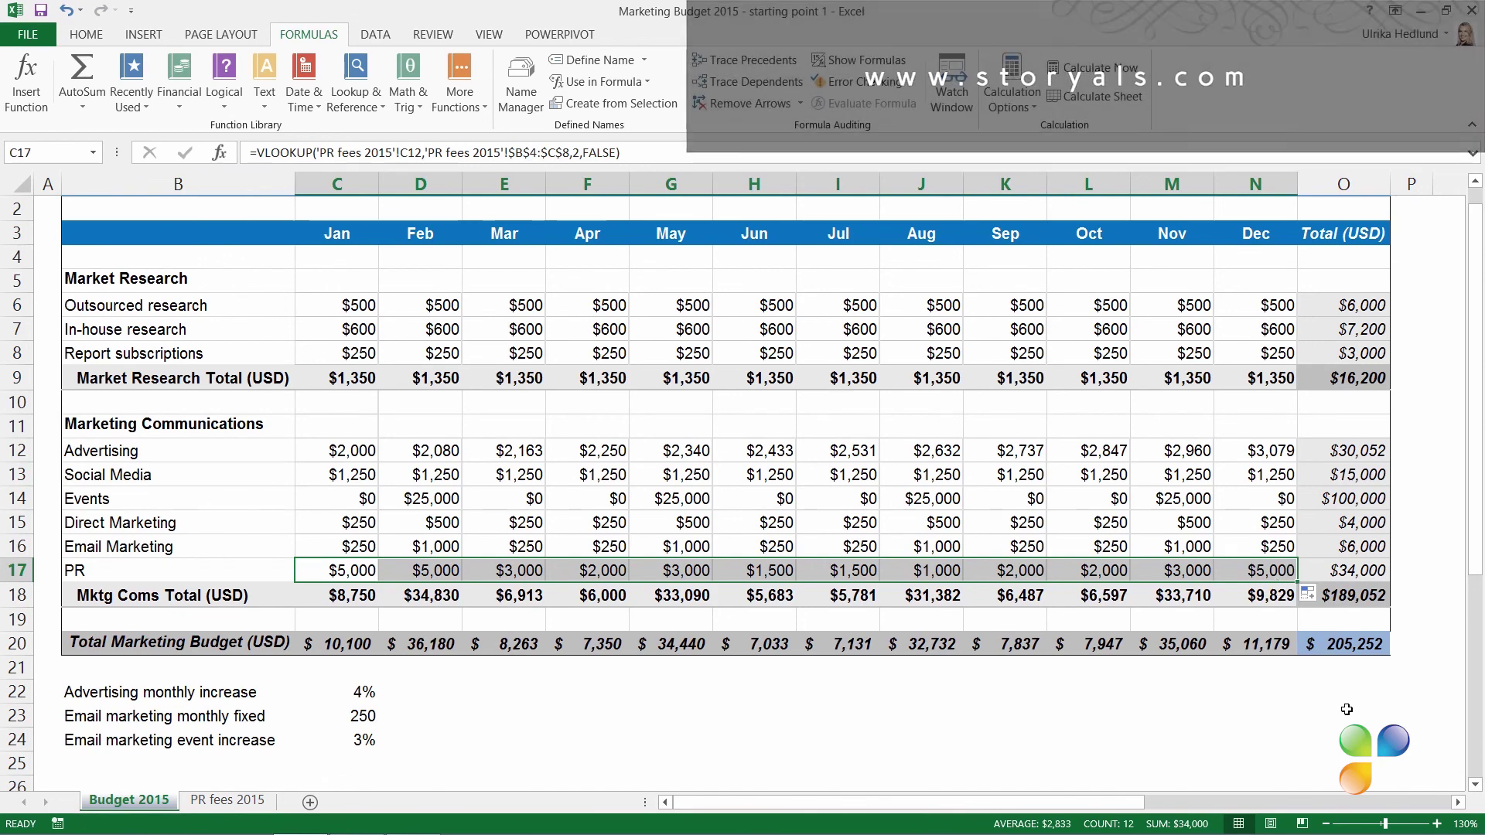
click(1347, 709)
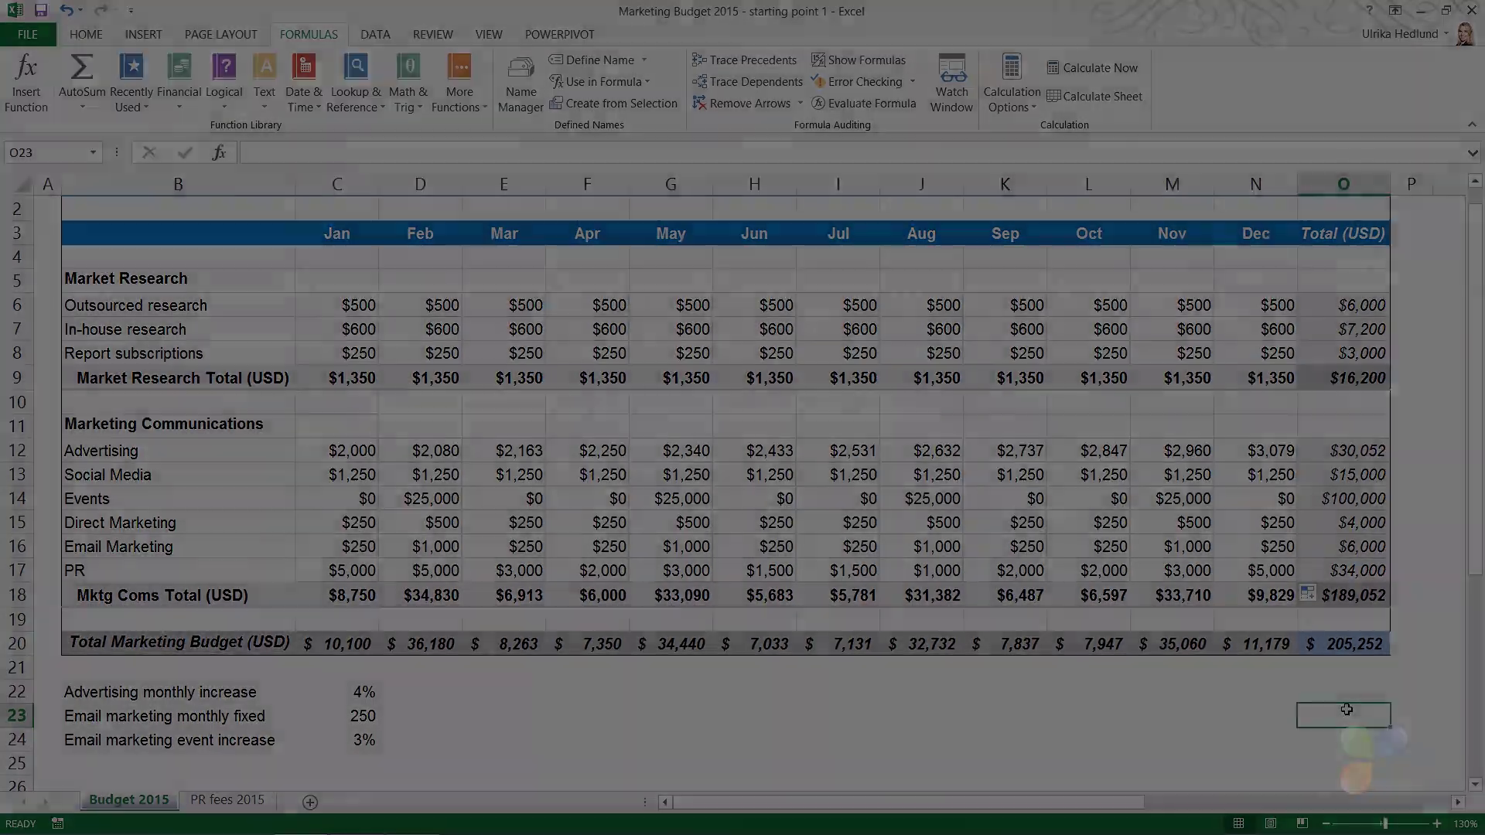